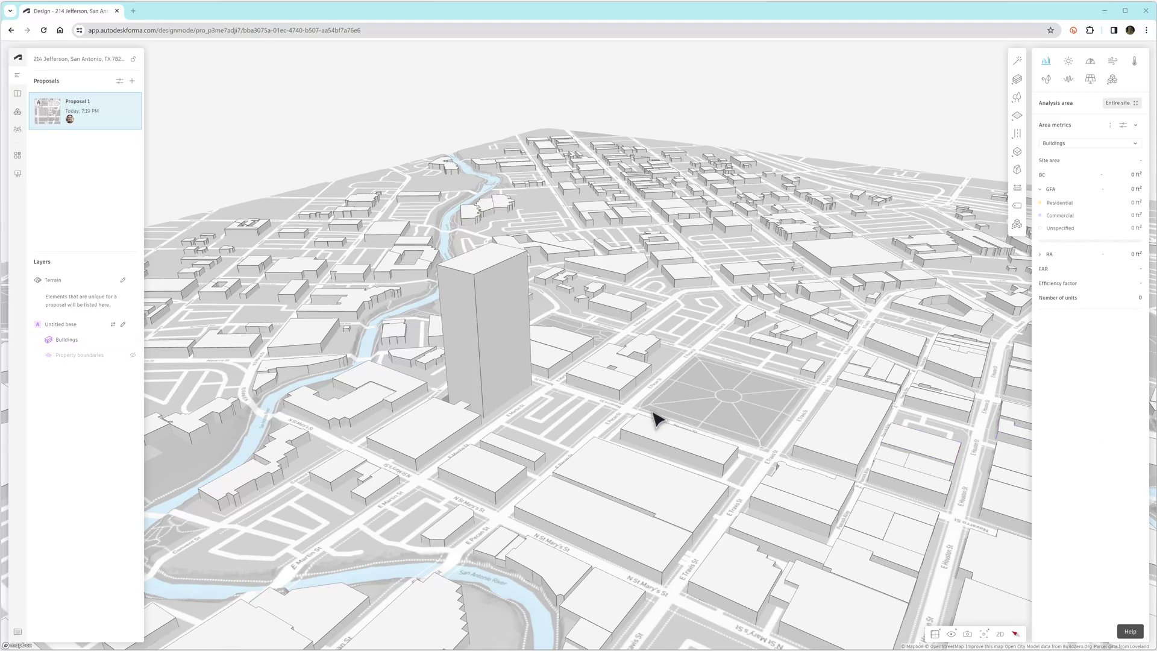
- Zoom in on the blocks north of the plaza and start drawing a Basic building
{"action": "scroll", "coordinate": [690, 421], "scroll_direction": "up", "scroll_amount": 3}
{"action": "right_click_drag", "start_coordinate": [669, 421], "coordinate": [732, 413]}
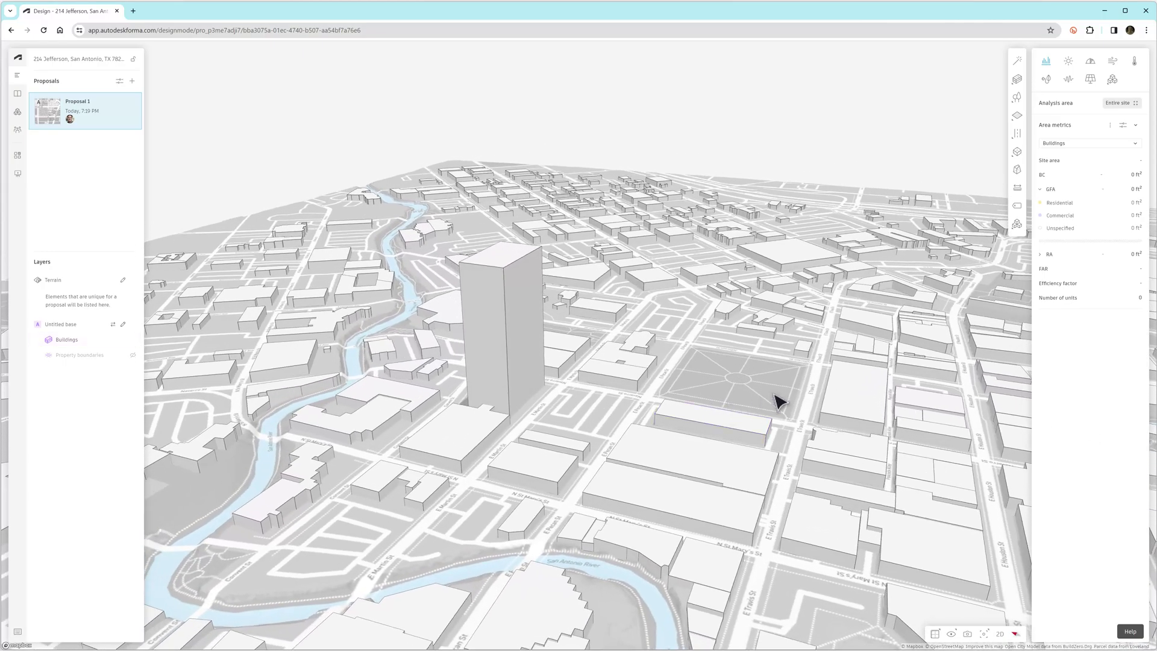
{"action": "left_click", "coordinate": [831, 280]}
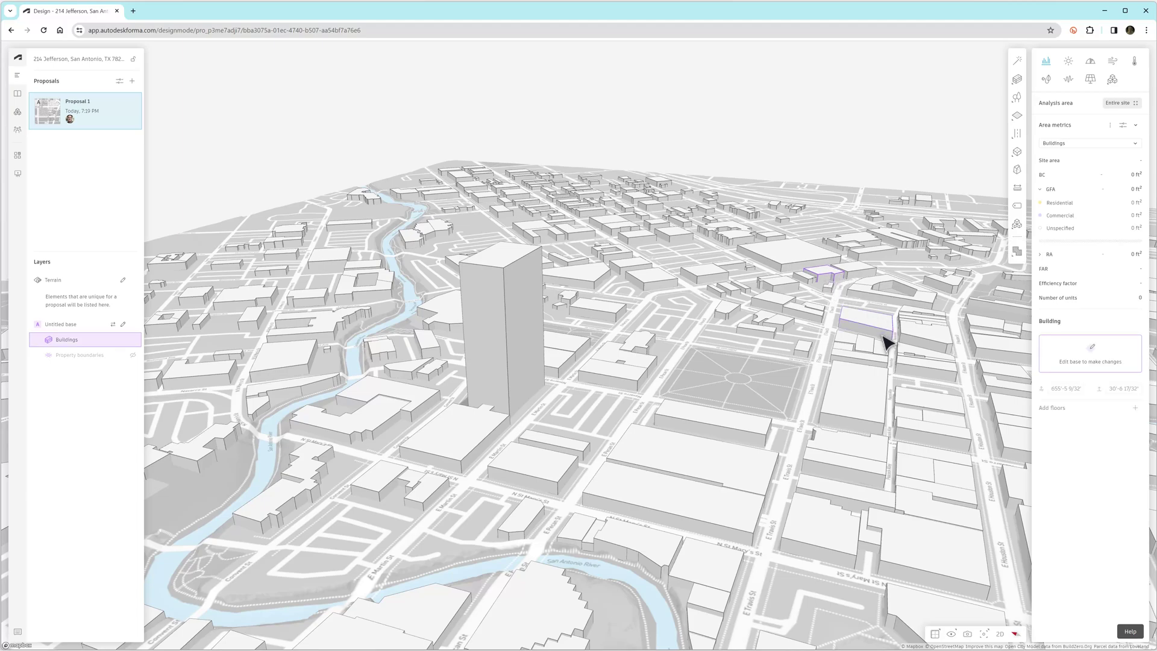
{"action": "left_click_drag", "start_coordinate": [885, 338], "coordinate": [777, 344]}
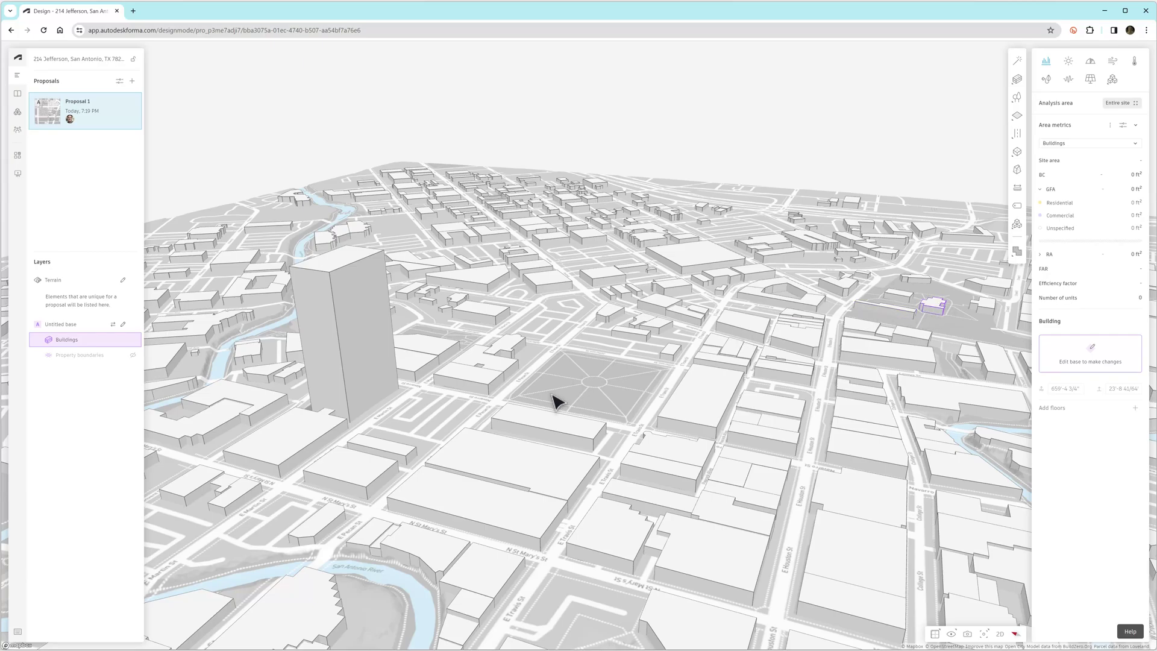
{"action": "right_click_drag", "start_coordinate": [420, 424], "coordinate": [468, 464]}
{"action": "scroll", "coordinate": [516, 381], "scroll_direction": "up", "scroll_amount": 5}
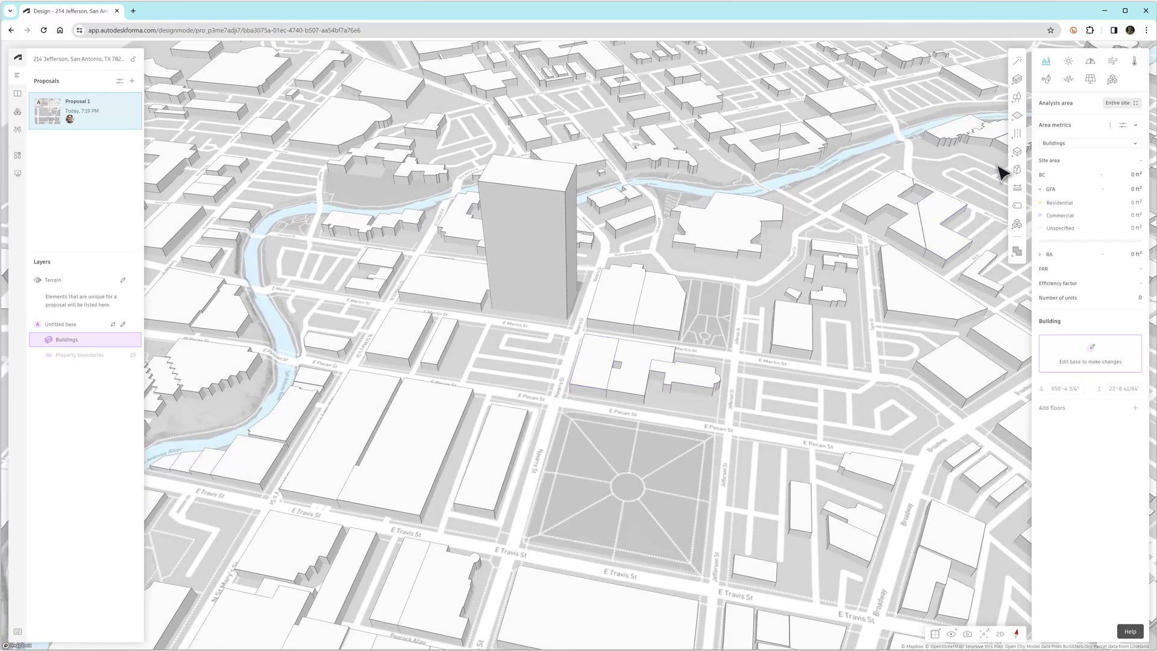
{"action": "mouse_move", "coordinate": [1017, 83]}
{"action": "left_click", "coordinate": [946, 112]}
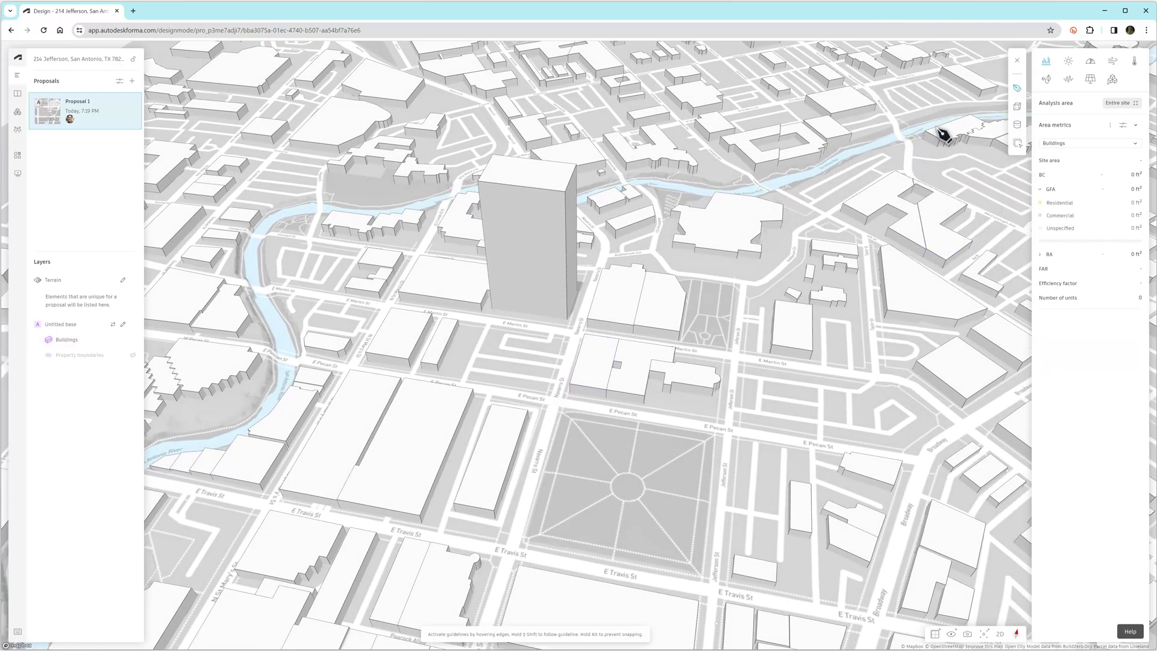
- Draw a four-corner footprint on the E Martin St block and extrude it to 29 floors
{"action": "scroll", "coordinate": [491, 334], "scroll_direction": "up", "scroll_amount": 5}
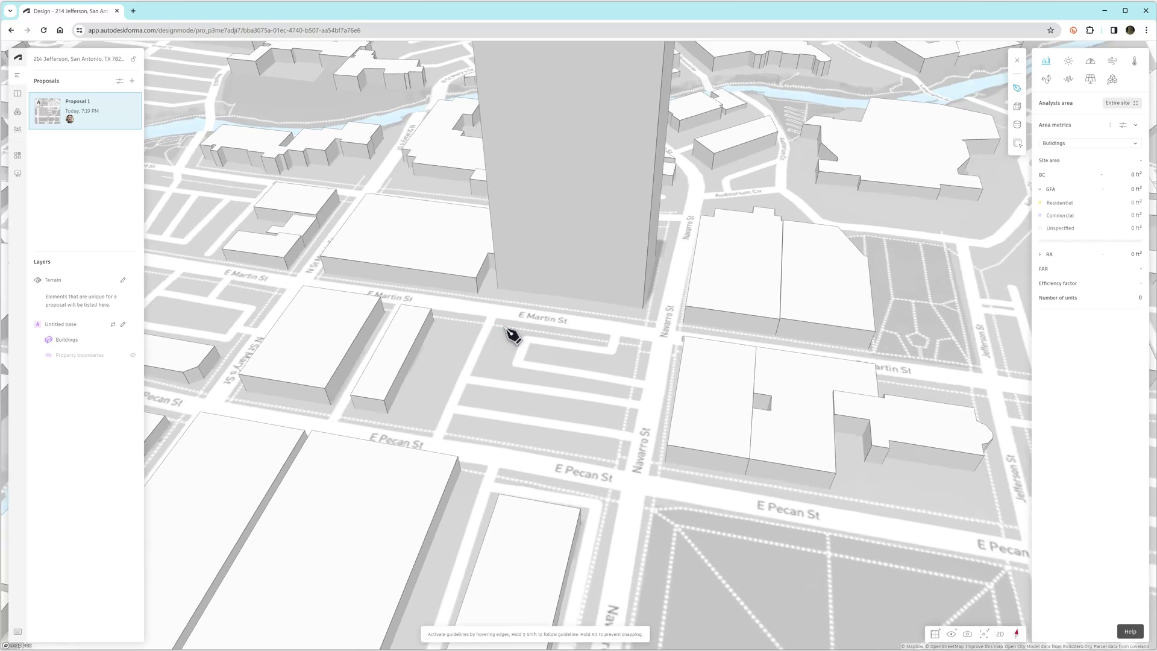
{"action": "left_click", "coordinate": [505, 327]}
{"action": "left_click", "coordinate": [634, 348]}
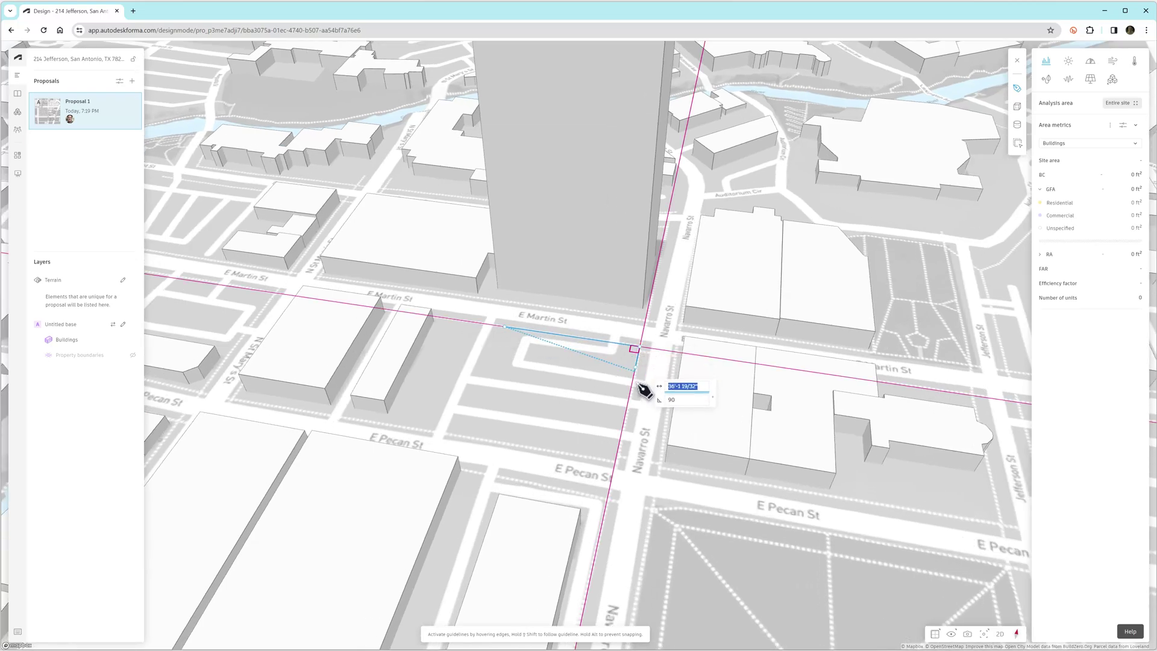
{"action": "left_click", "coordinate": [624, 423]}
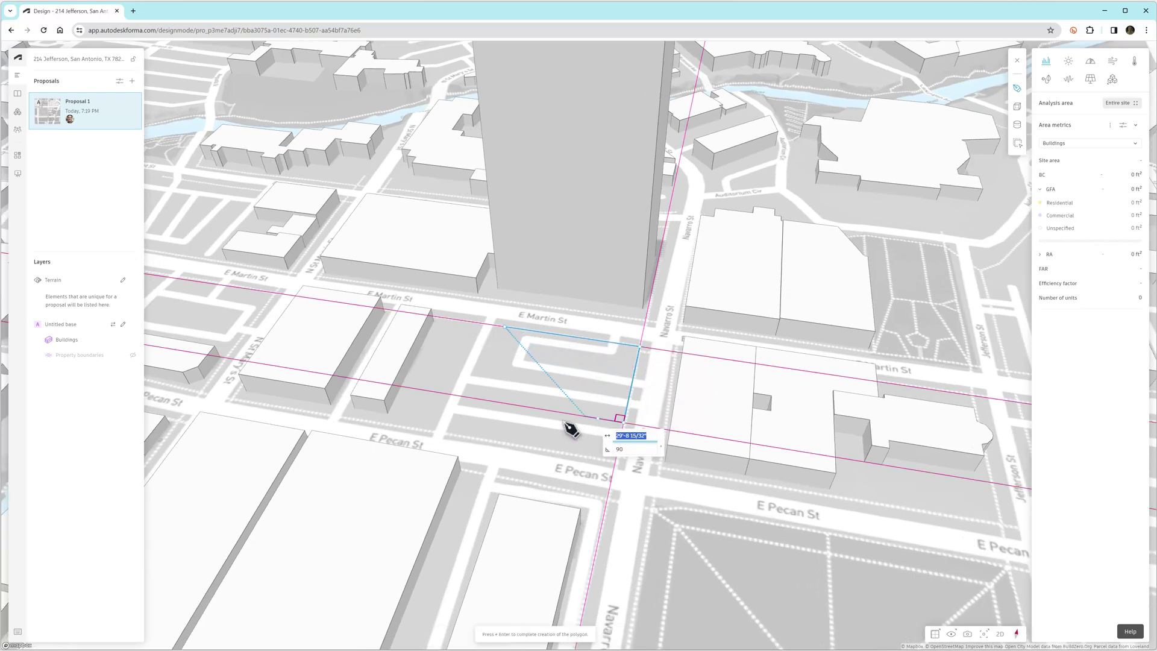
{"action": "left_click", "coordinate": [516, 404]}
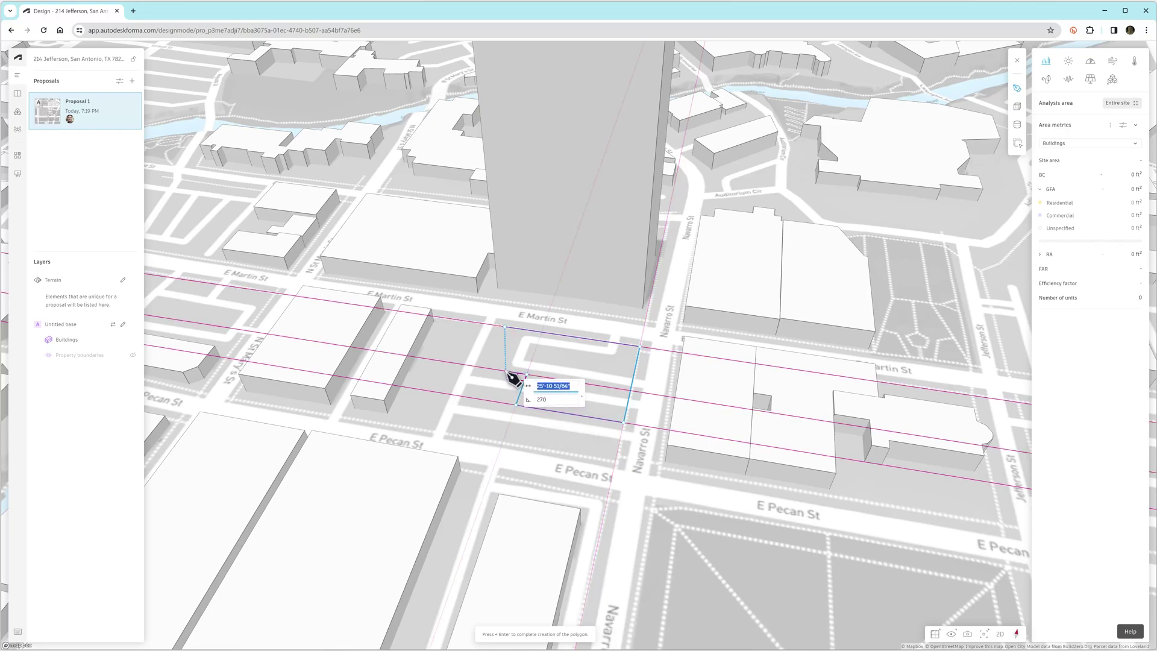
{"action": "key", "text": "Return"}
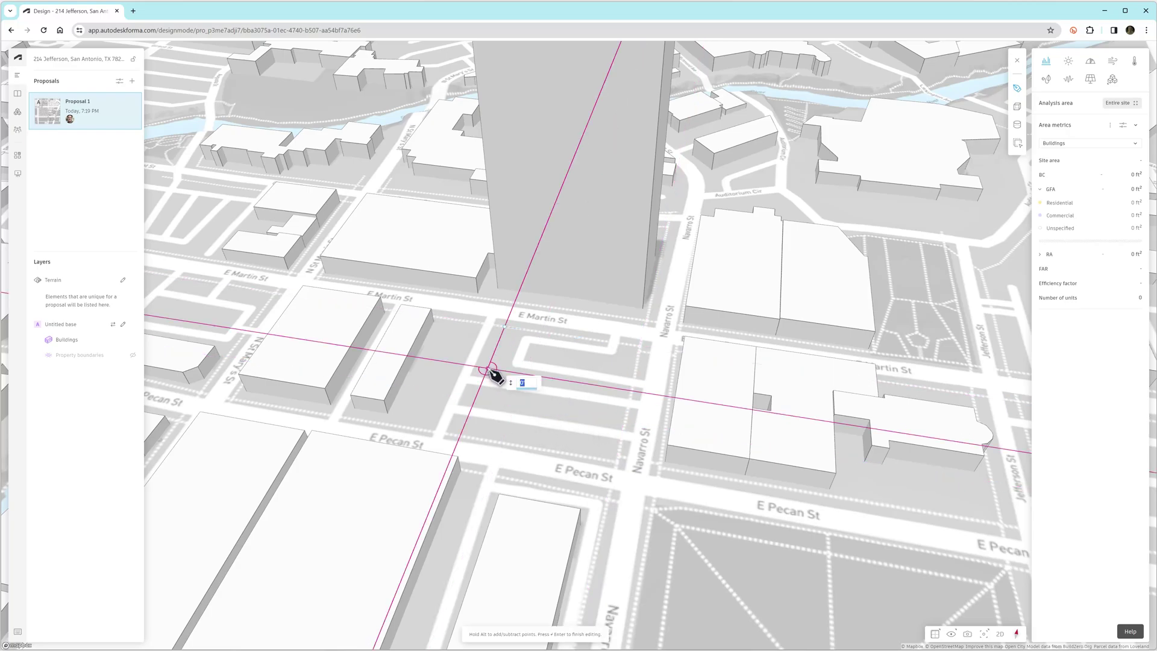
{"action": "left_click", "coordinate": [525, 141]}
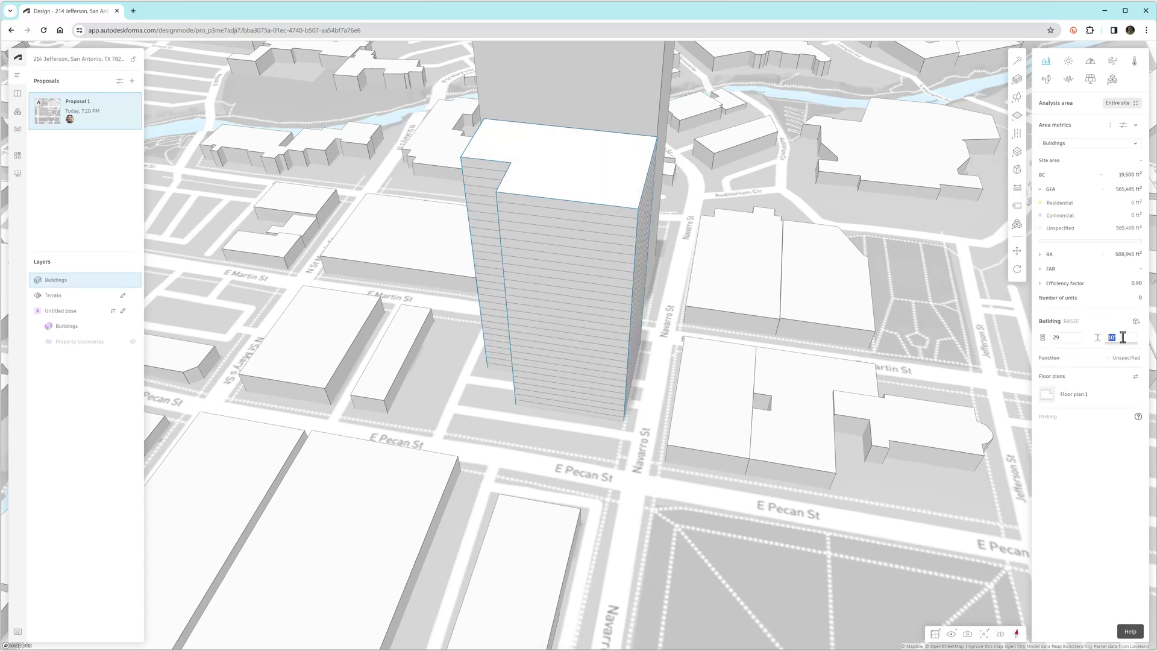
- Set the tower's floor height to 14 ft and its floor count to 22
{"action": "type", "text": "14"}
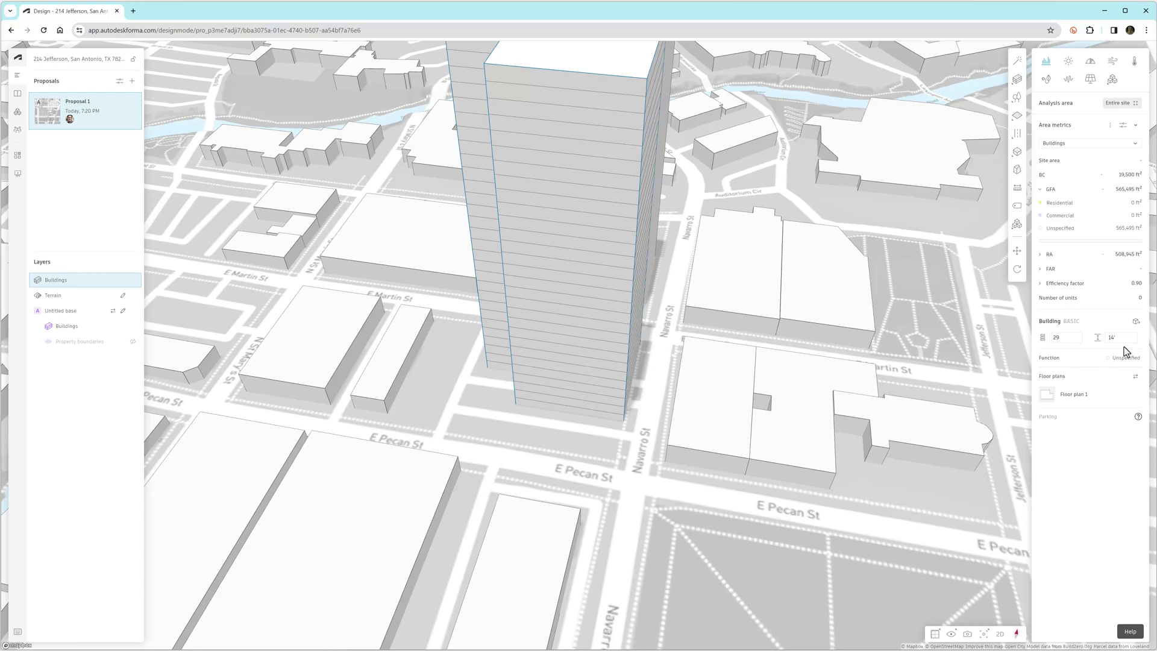
{"action": "right_click_drag", "start_coordinate": [542, 367], "coordinate": [684, 364]}
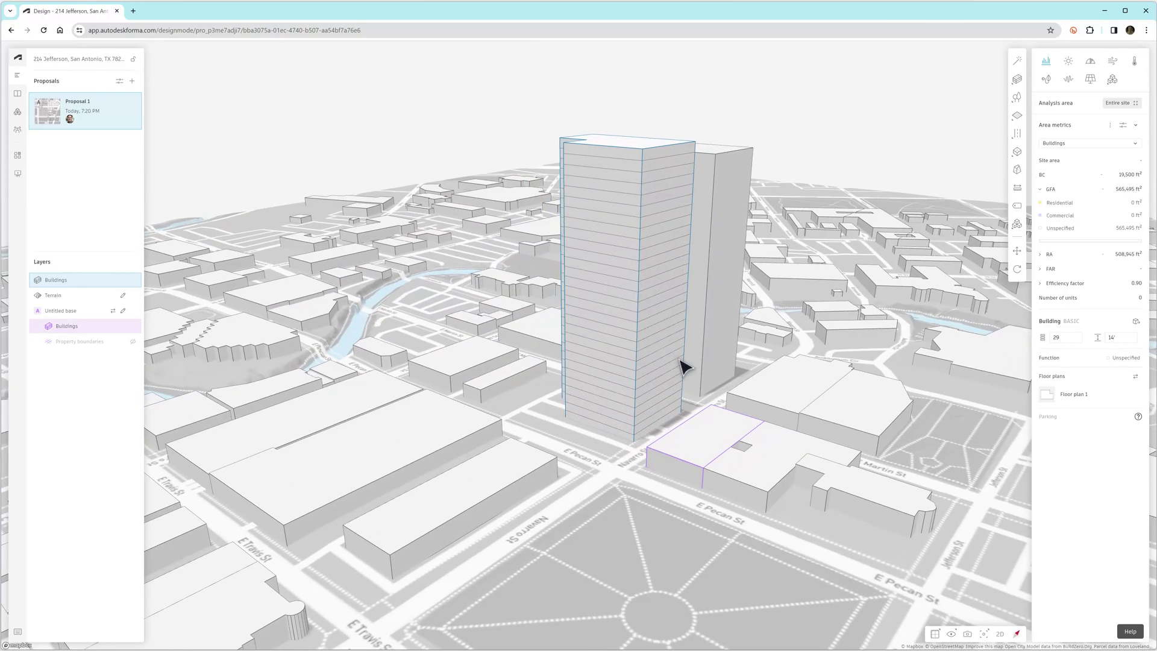
{"action": "left_click", "coordinate": [1067, 338]}
{"action": "type", "text": "22"}
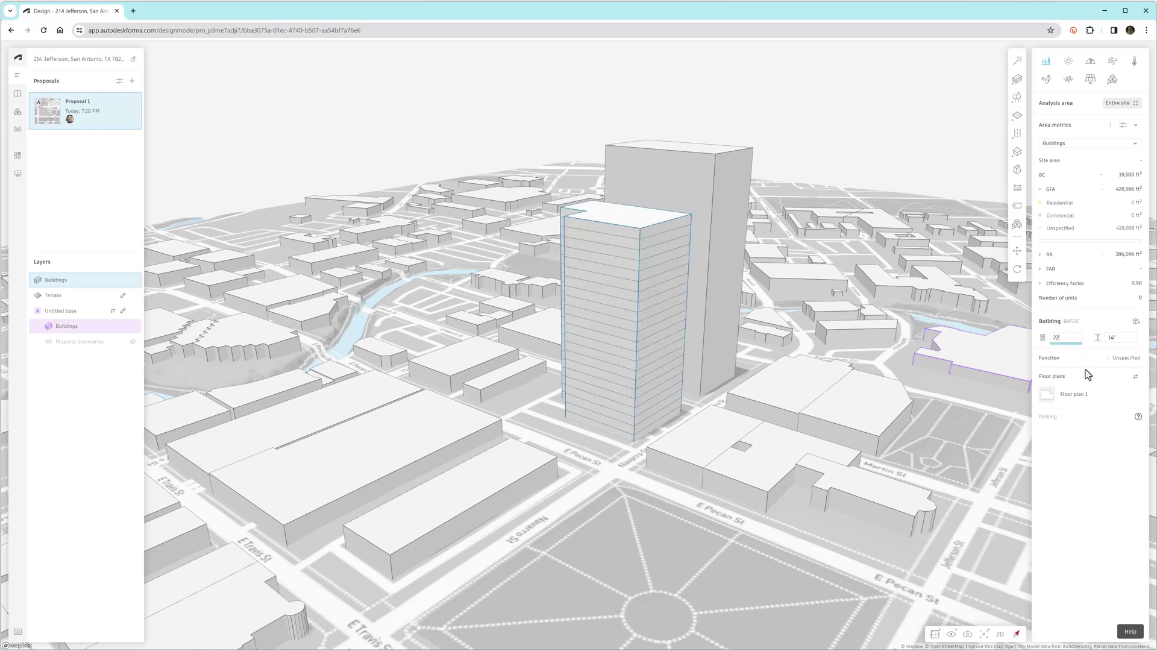
- Set the tower's function to Commercial
{"action": "left_click", "coordinate": [1134, 362]}
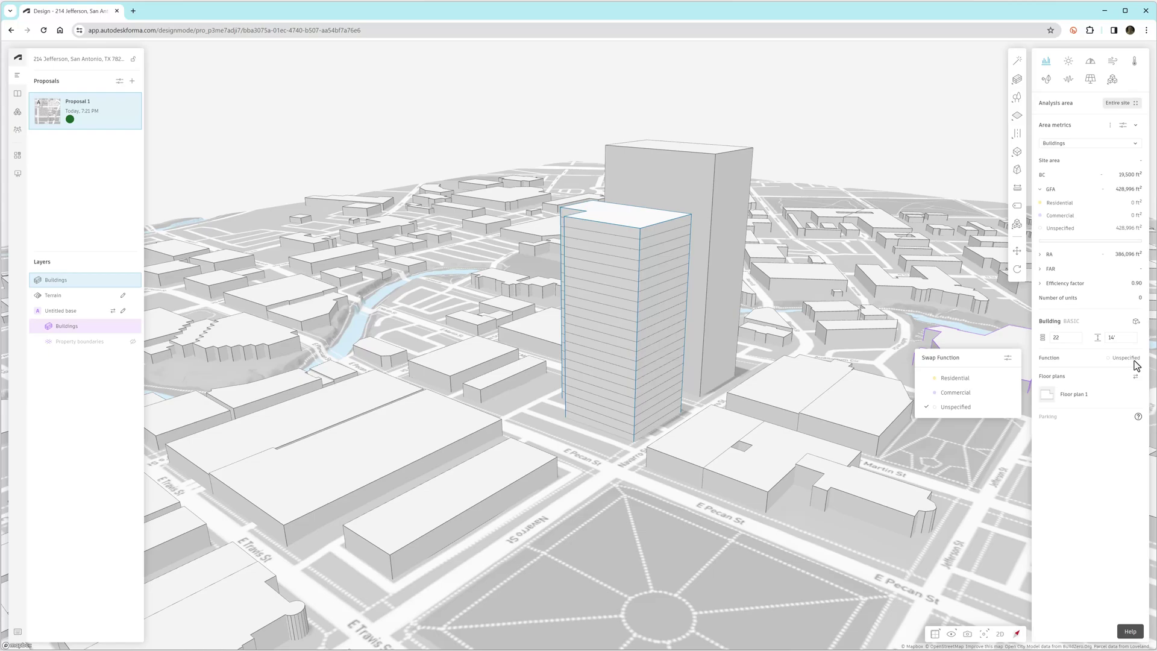
{"action": "left_click", "coordinate": [974, 393]}
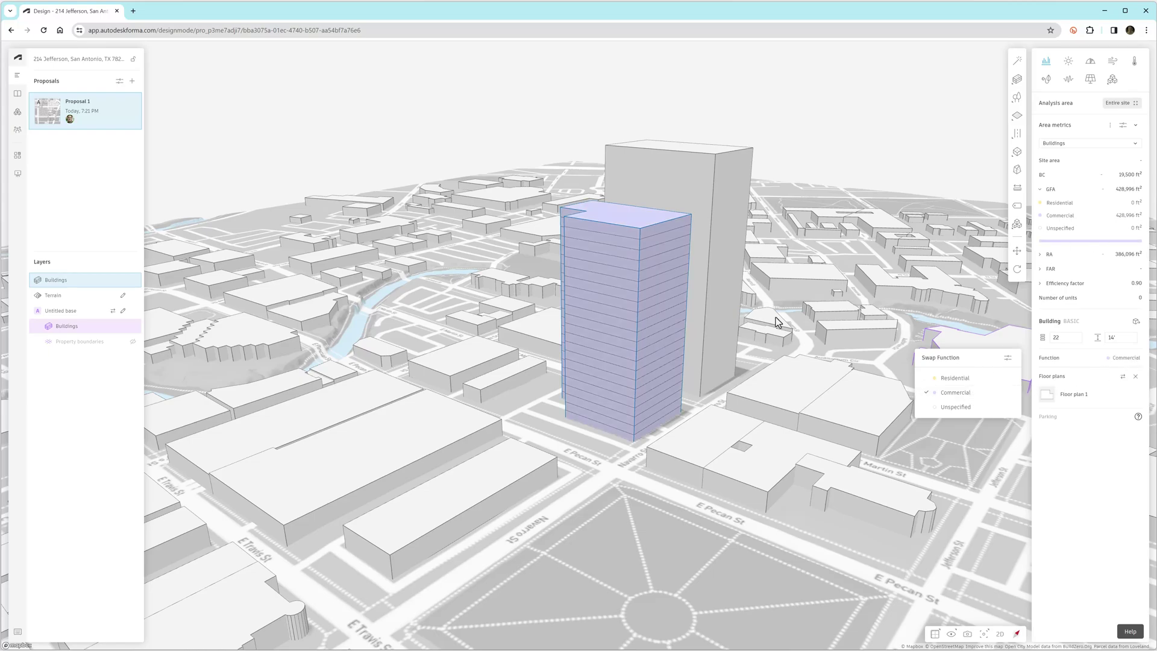
{"action": "mouse_move", "coordinate": [777, 323]}
{"action": "right_mouse_down"}
{"action": "mouse_move", "coordinate": [666, 328]}
{"action": "mouse_move", "coordinate": [738, 336]}
{"action": "mouse_move", "coordinate": [763, 323]}
{"action": "right_mouse_up"}
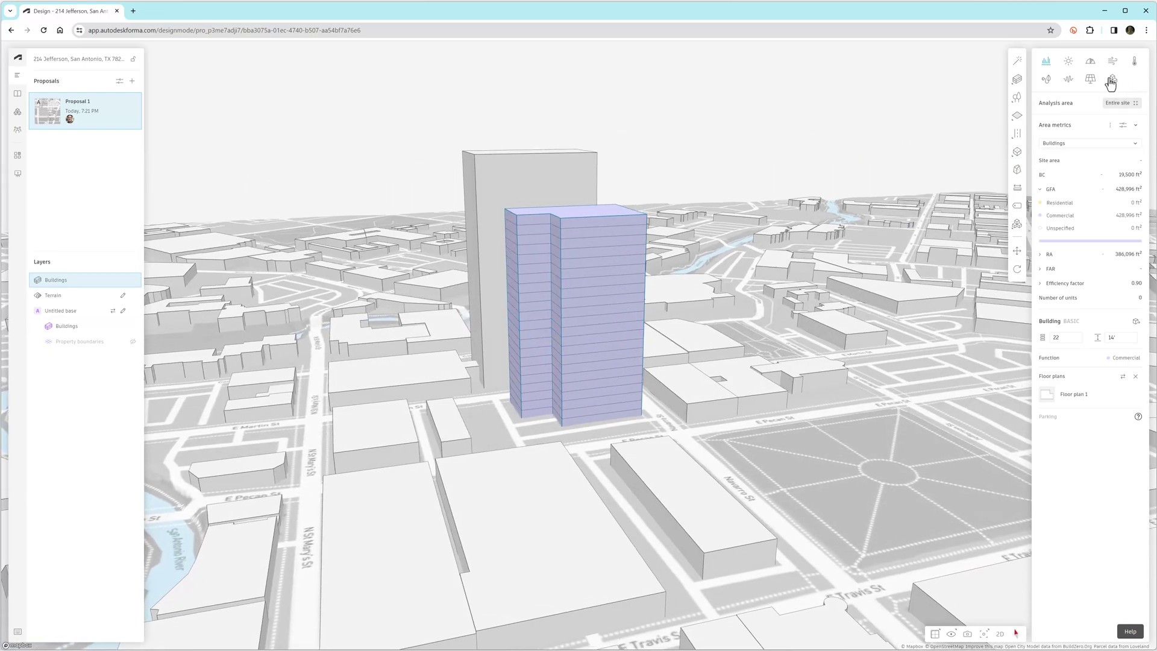
- Open the project's Extensions panel and browse the add-on catalogue
{"action": "left_click", "coordinate": [12, 111]}
{"action": "left_click", "coordinate": [86, 100]}
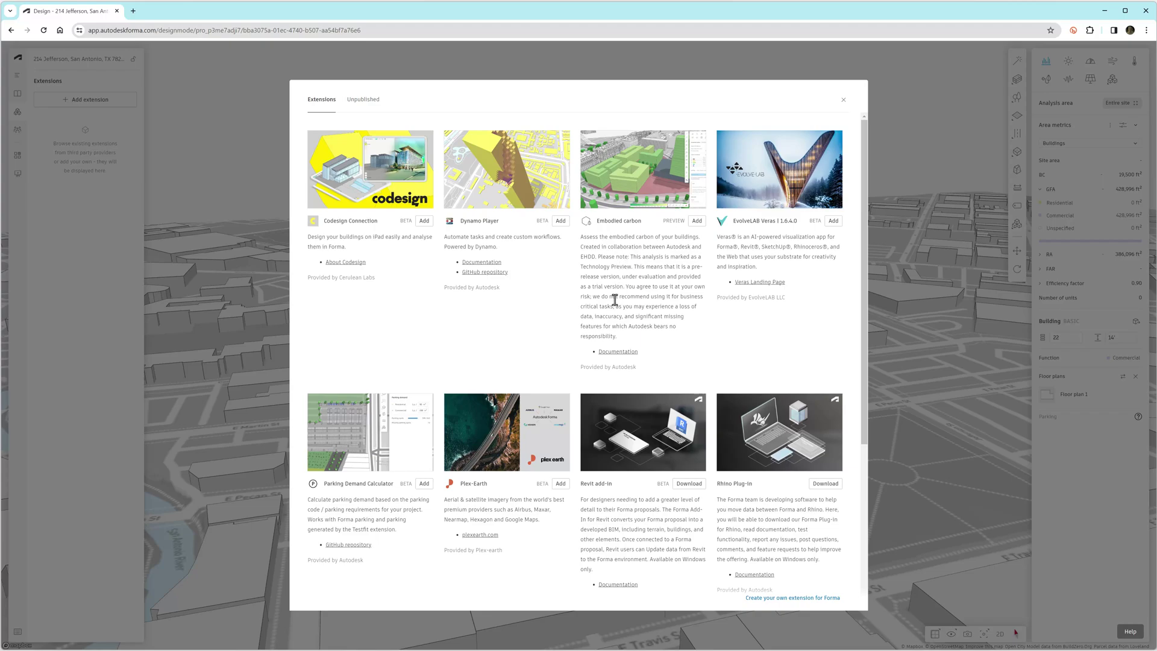
- Open the Embodied carbon documentation and scroll to its TLDR summary table
{"action": "left_click", "coordinate": [618, 352]}
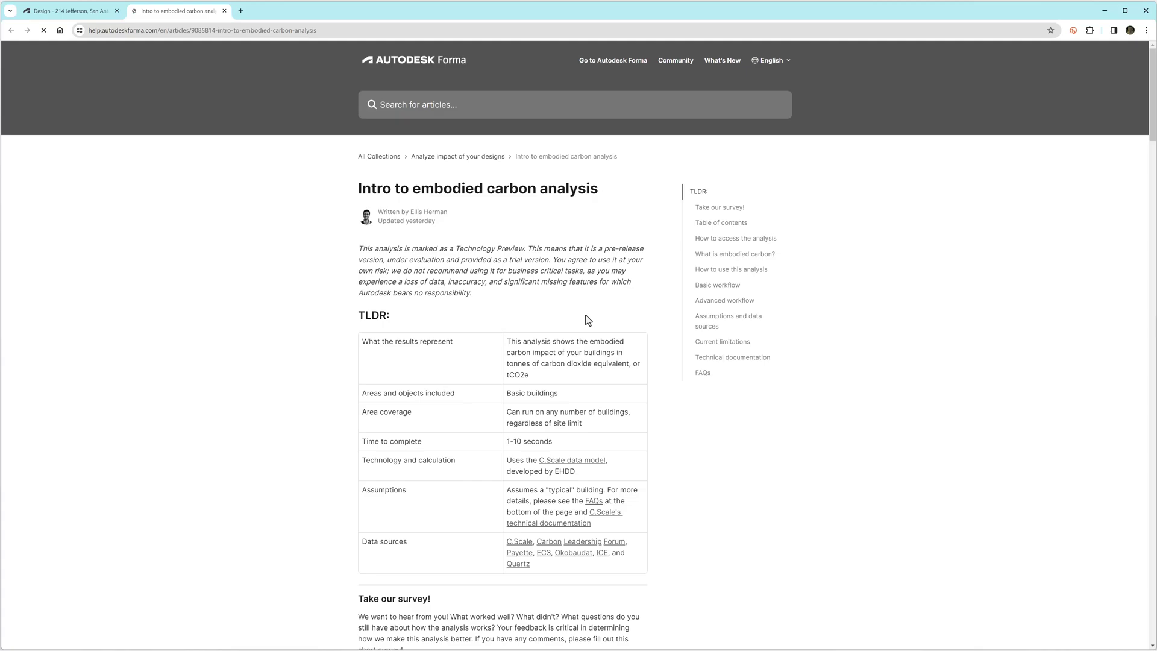
{"action": "scroll", "coordinate": [319, 281], "scroll_direction": "down", "scroll_amount": 3}
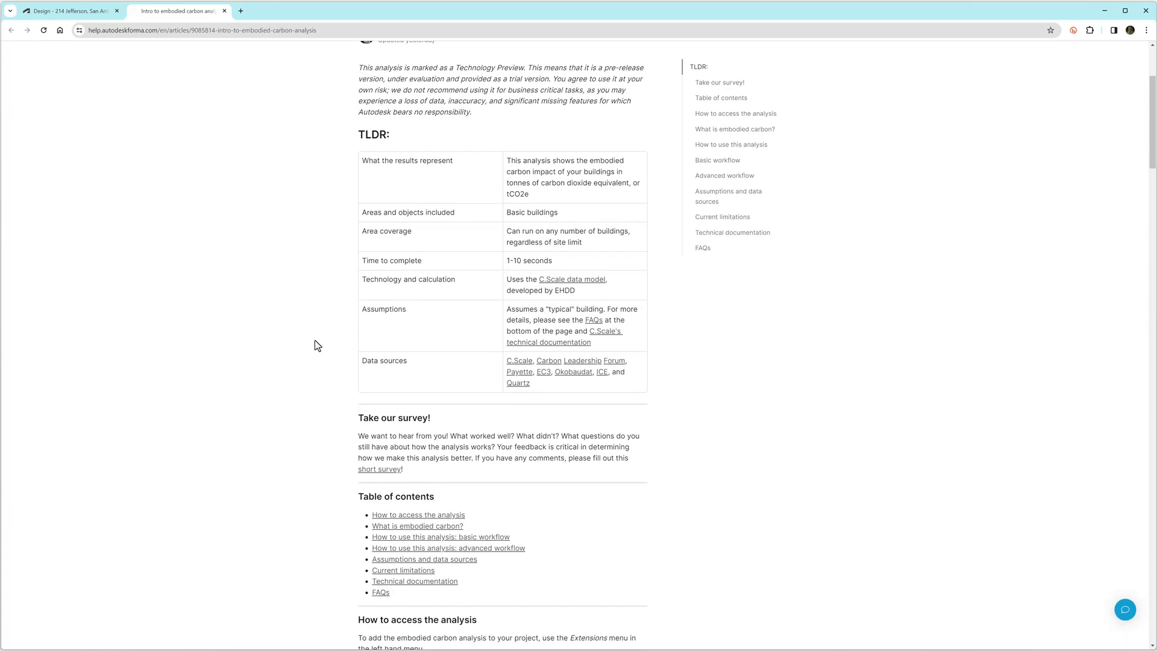
- Add the Embodied carbon extension, accept its terms, and list the extension analyses
{"action": "left_click", "coordinate": [85, 13]}
{"action": "left_click", "coordinate": [697, 221]}
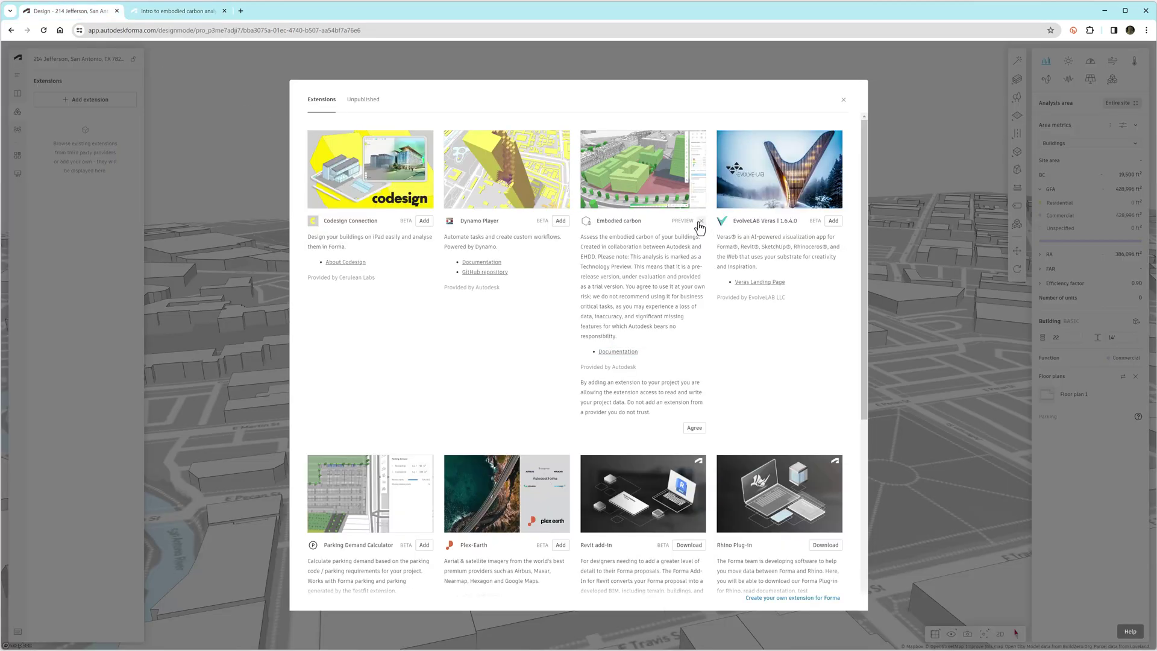
{"action": "left_click", "coordinate": [694, 428]}
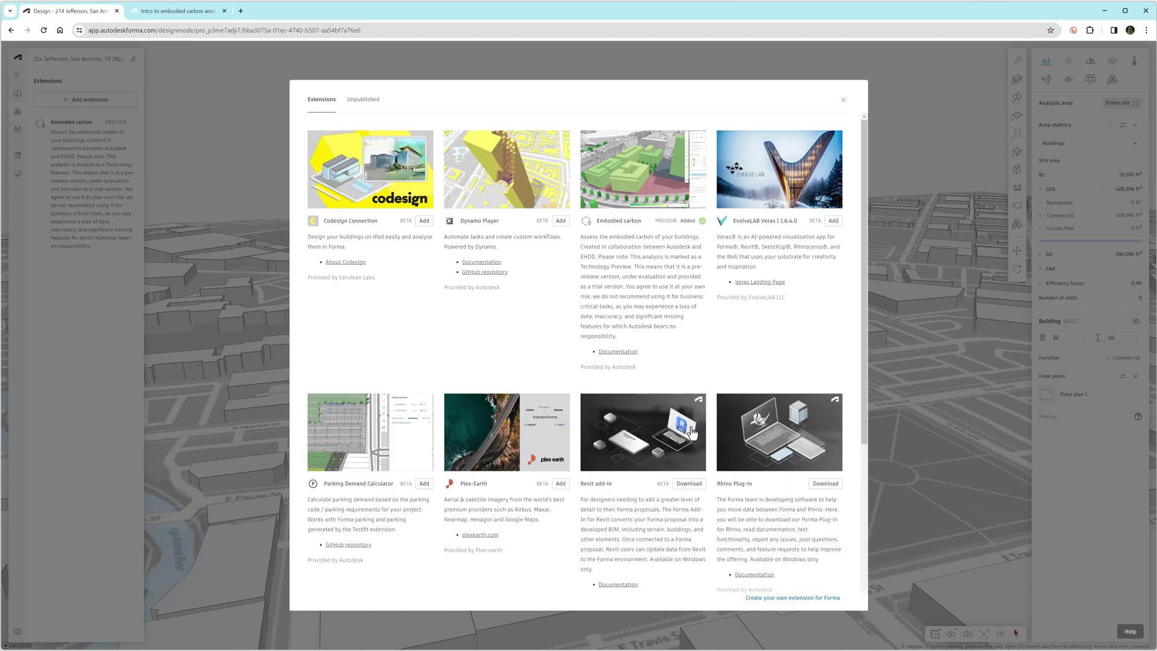
{"action": "left_click", "coordinate": [842, 100]}
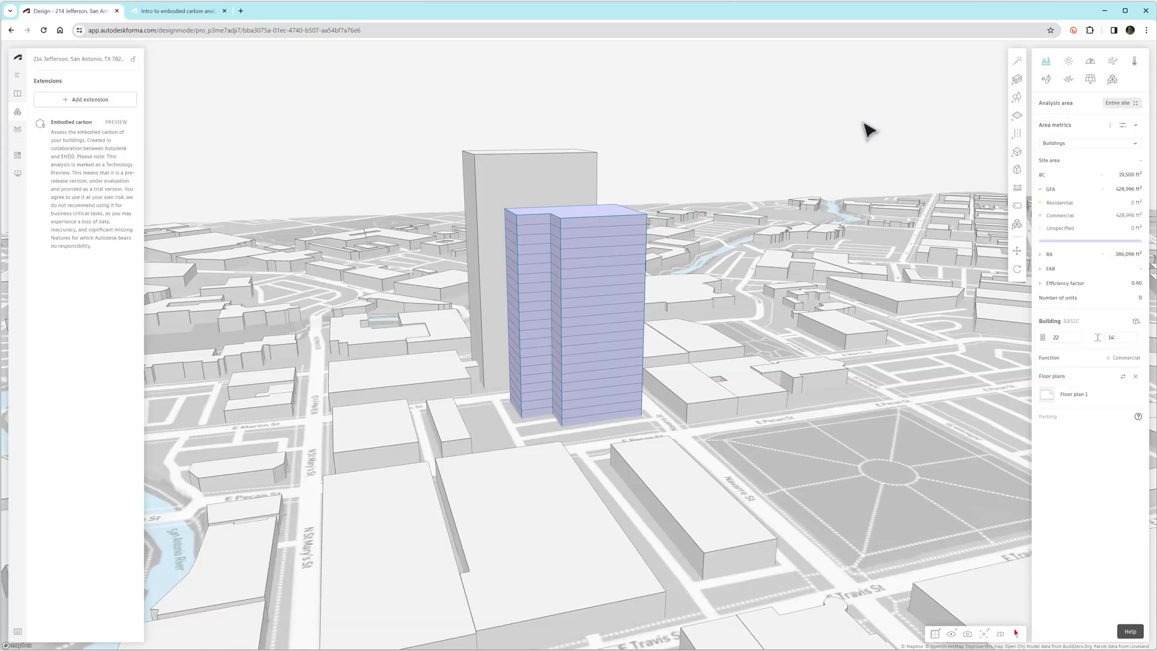
{"action": "left_click", "coordinate": [1113, 83]}
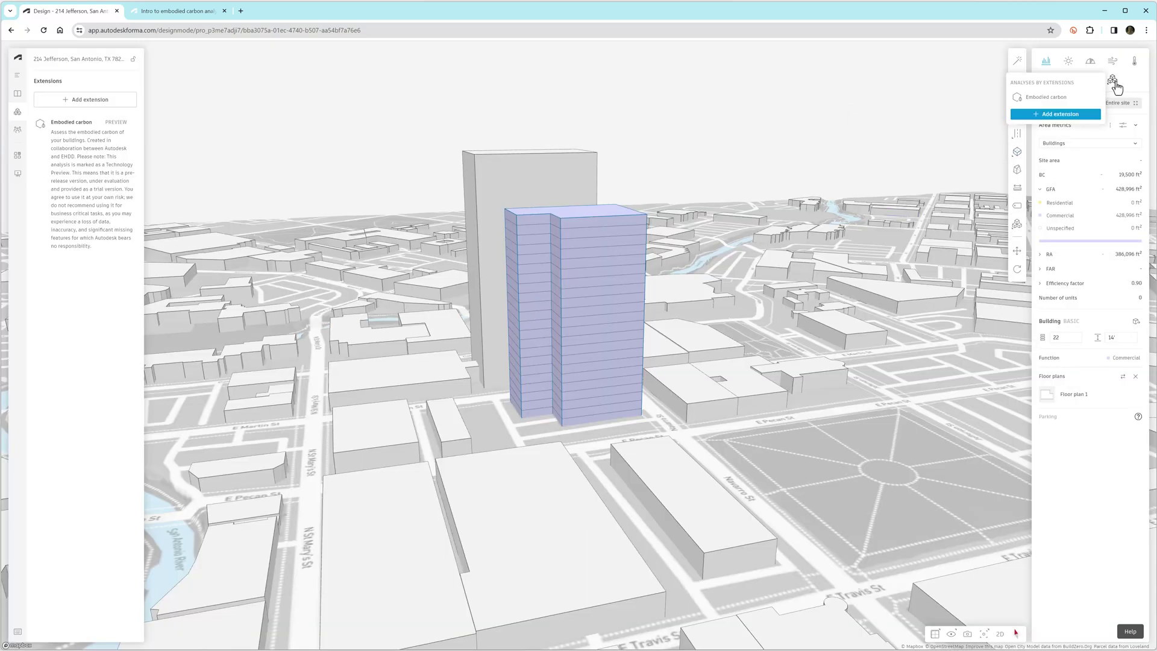
- Open the Embodied carbon analysis and its settings for the 30-year, A1–A3 scope
{"action": "left_click", "coordinate": [1056, 100]}
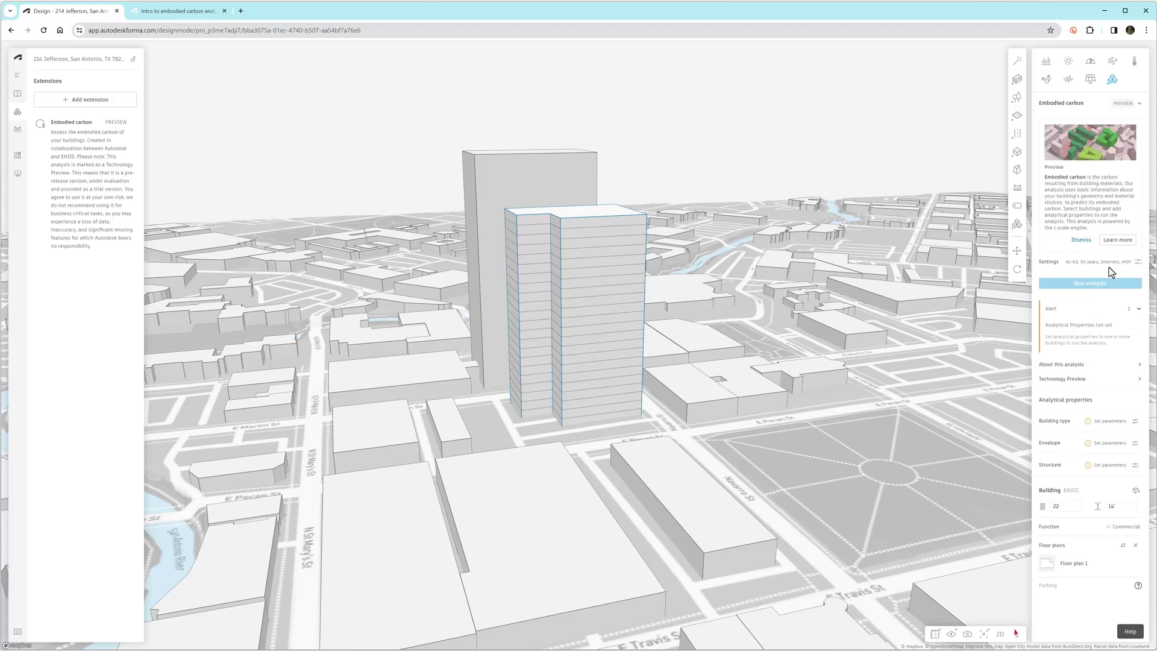
{"action": "left_click", "coordinate": [1138, 265]}
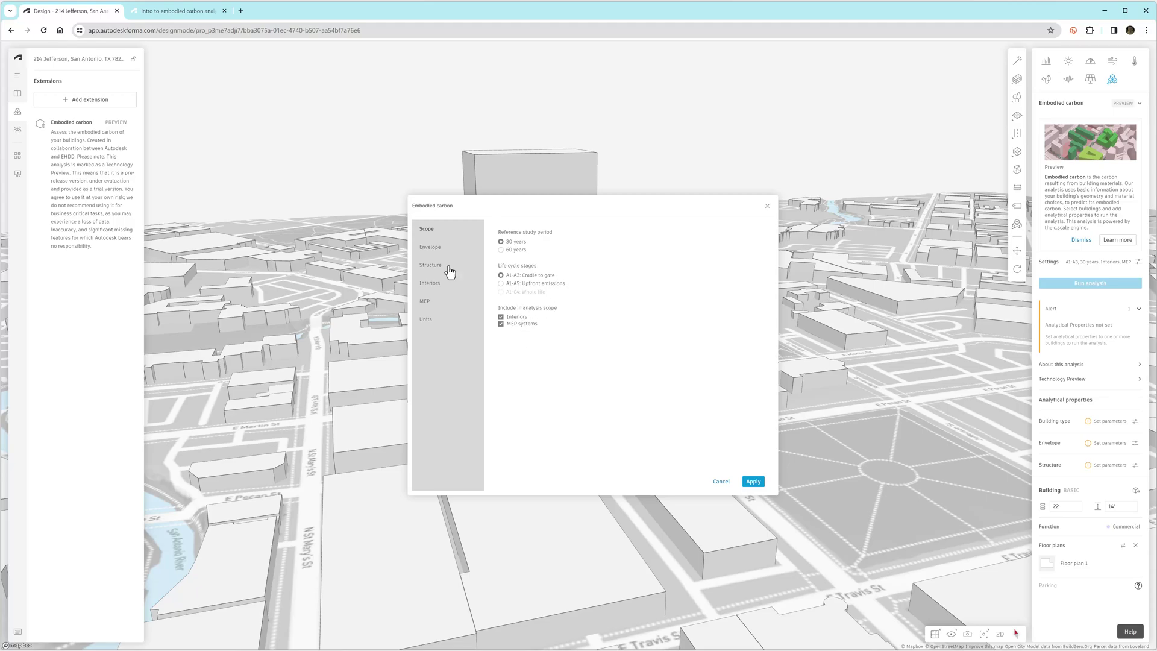
- Review the Envelope, Structure, Interiors, MEP and Units settings, then apply them with Imperial units
{"action": "left_click", "coordinate": [432, 252]}
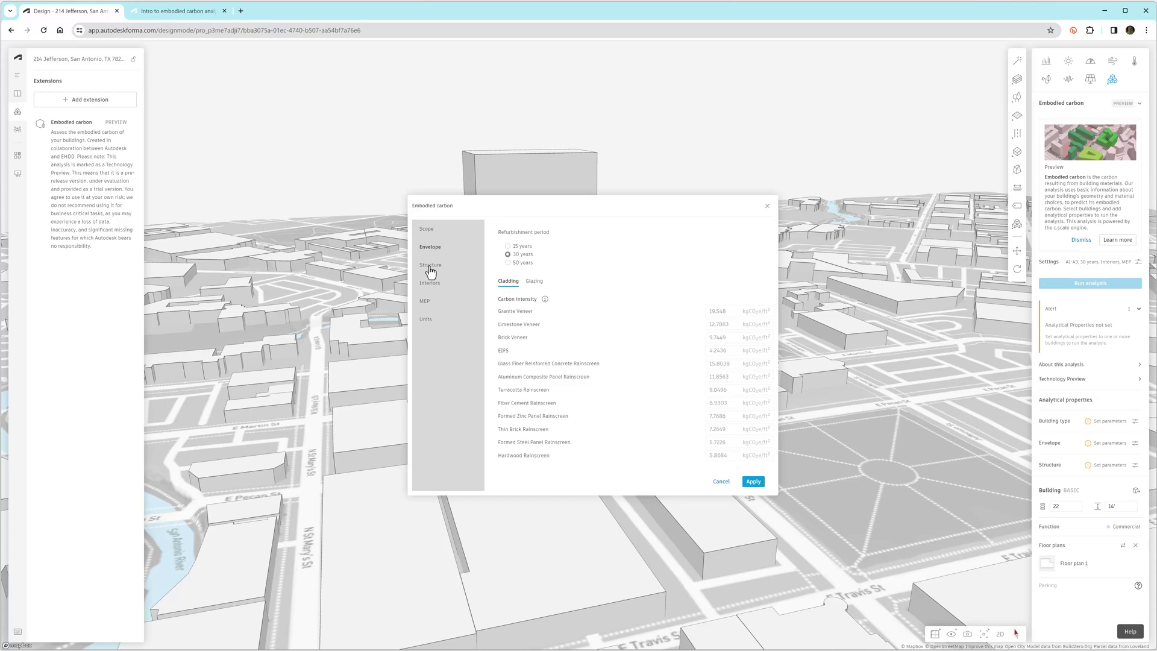
{"action": "left_click", "coordinate": [430, 270]}
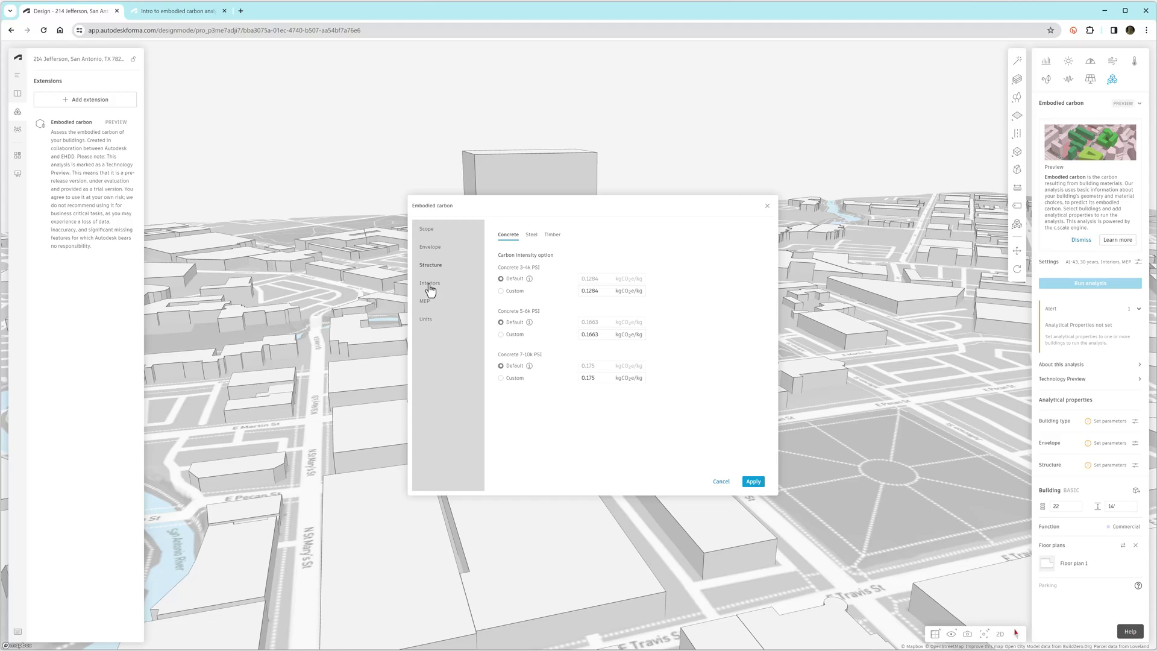
{"action": "left_click", "coordinate": [430, 285]}
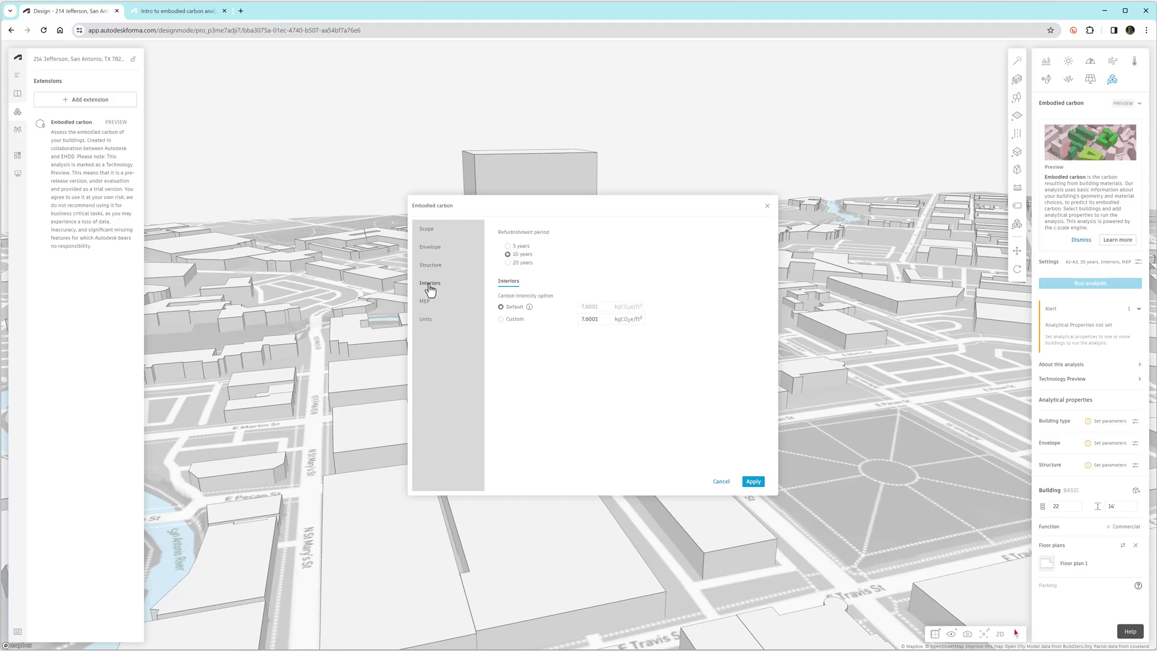
{"action": "left_click", "coordinate": [425, 303]}
{"action": "left_click", "coordinate": [426, 321]}
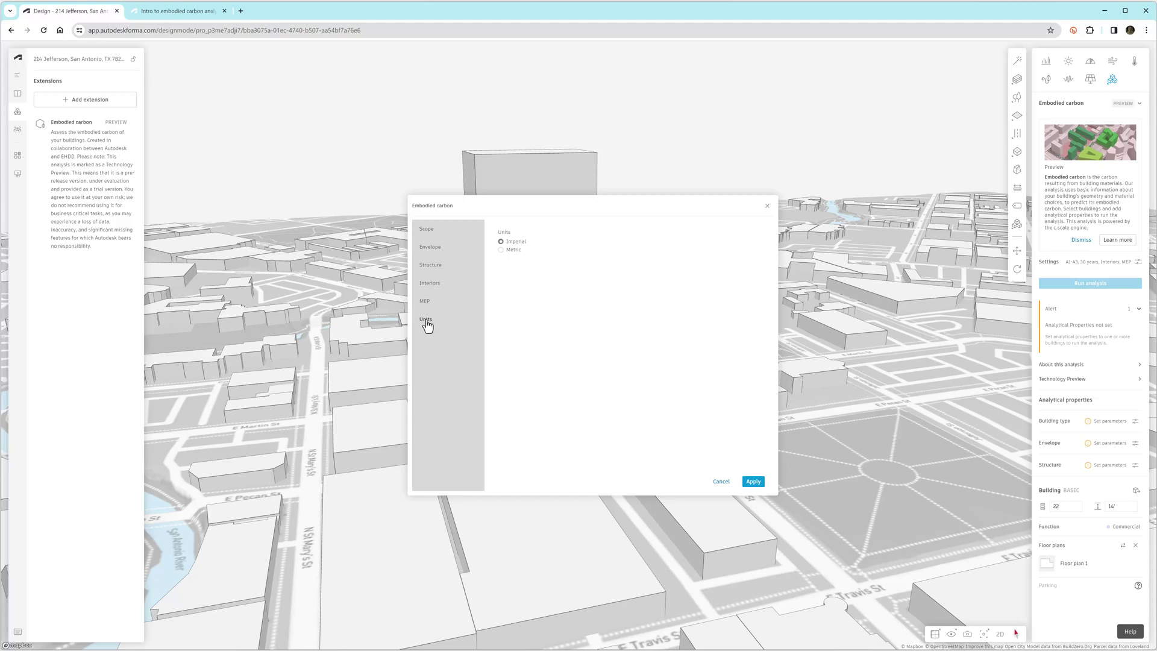
{"action": "left_click", "coordinate": [753, 481]}
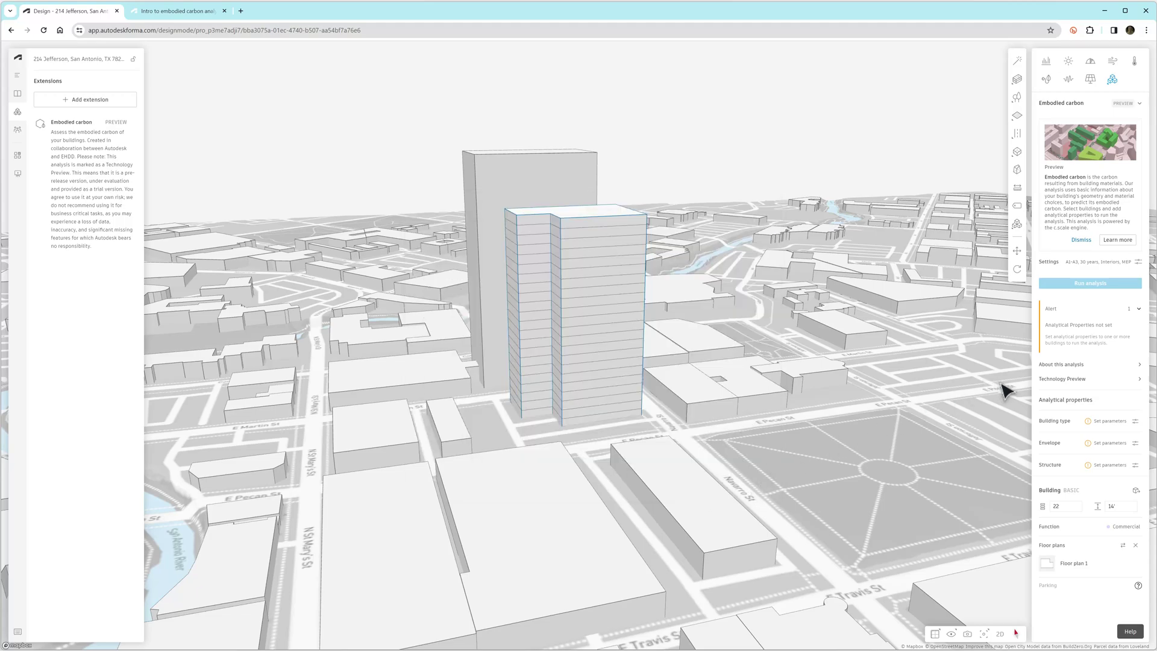
- Set the tower's building type to Commercial
{"action": "left_click", "coordinate": [1137, 381]}
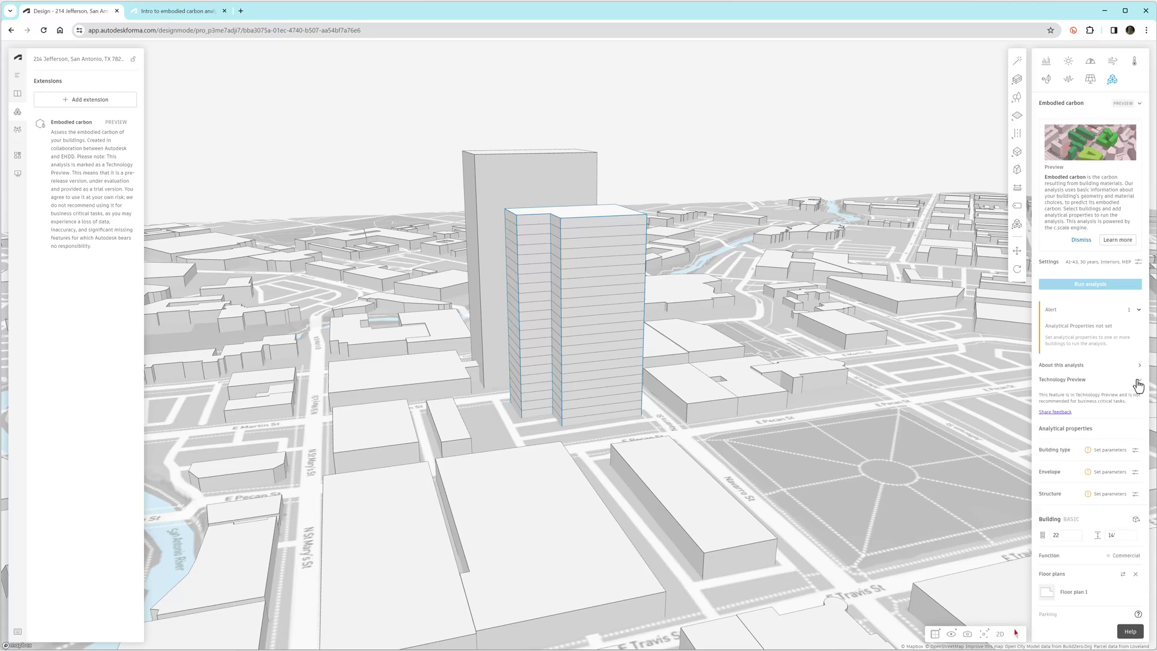
{"action": "left_click", "coordinate": [1137, 383]}
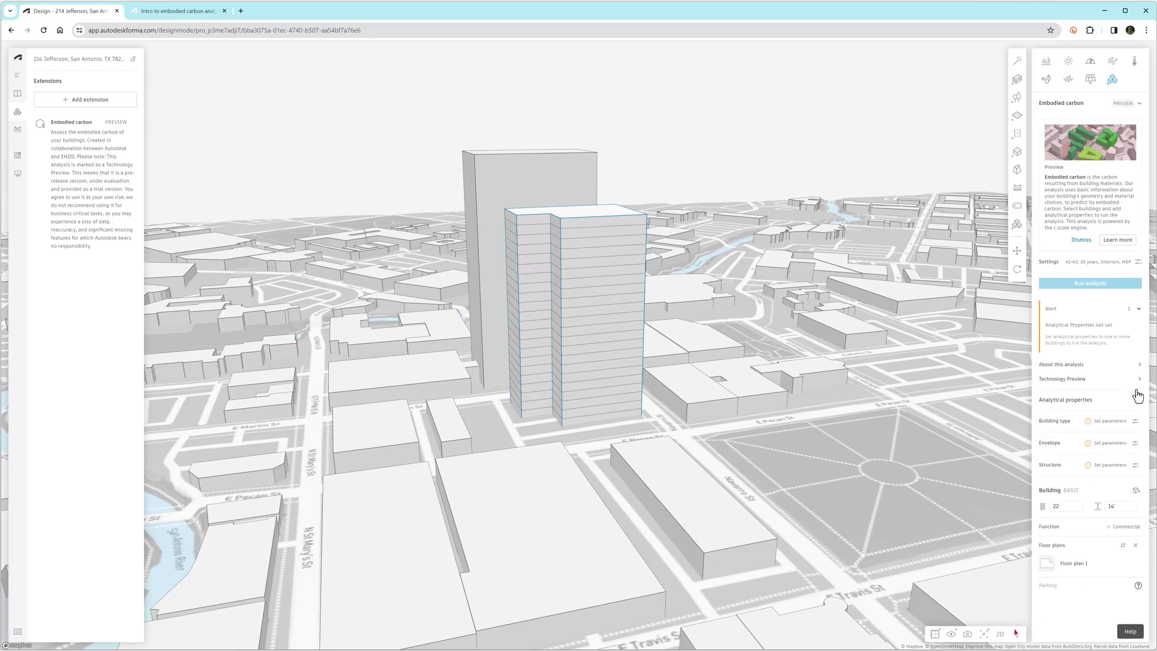
{"action": "left_click", "coordinate": [1135, 421]}
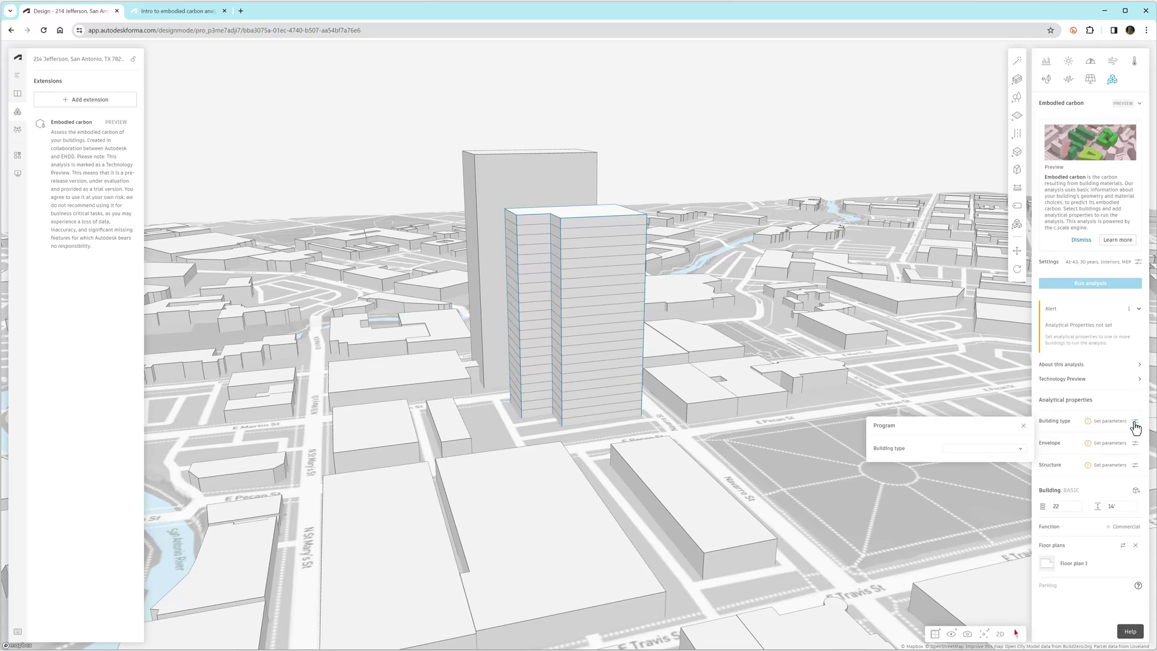
{"action": "left_click", "coordinate": [1020, 451]}
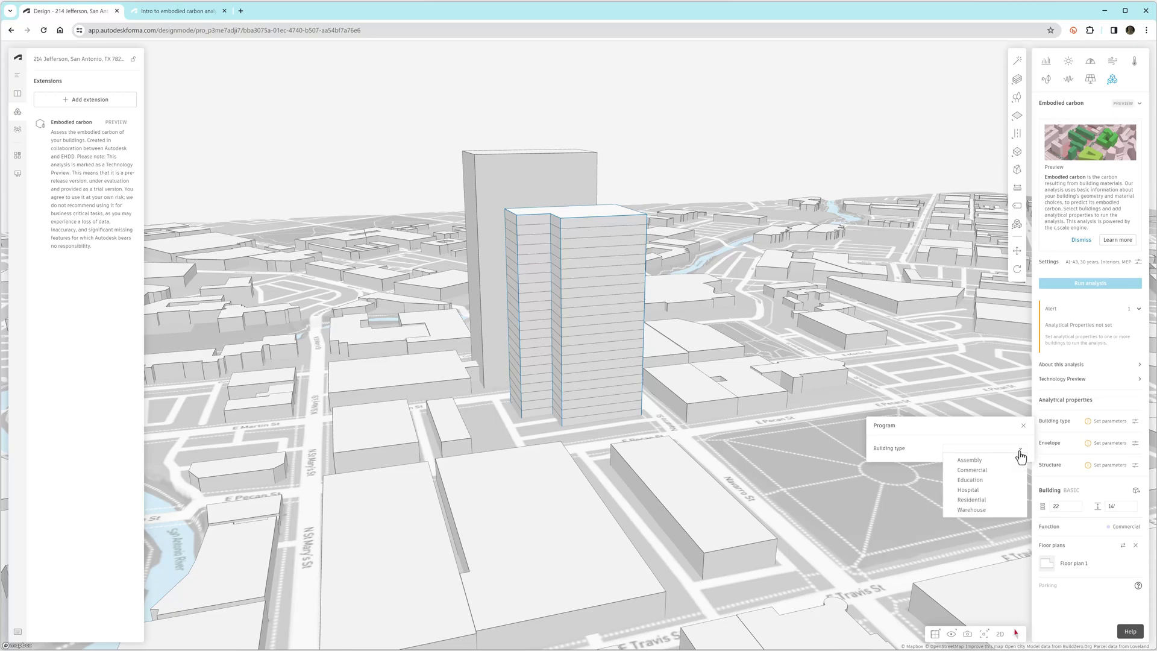
{"action": "left_click", "coordinate": [983, 470]}
- Give the envelope Formed Zinc Panel Rainscreen cladding with an 85% window-to-wall ratio
{"action": "left_click", "coordinate": [1135, 443]}
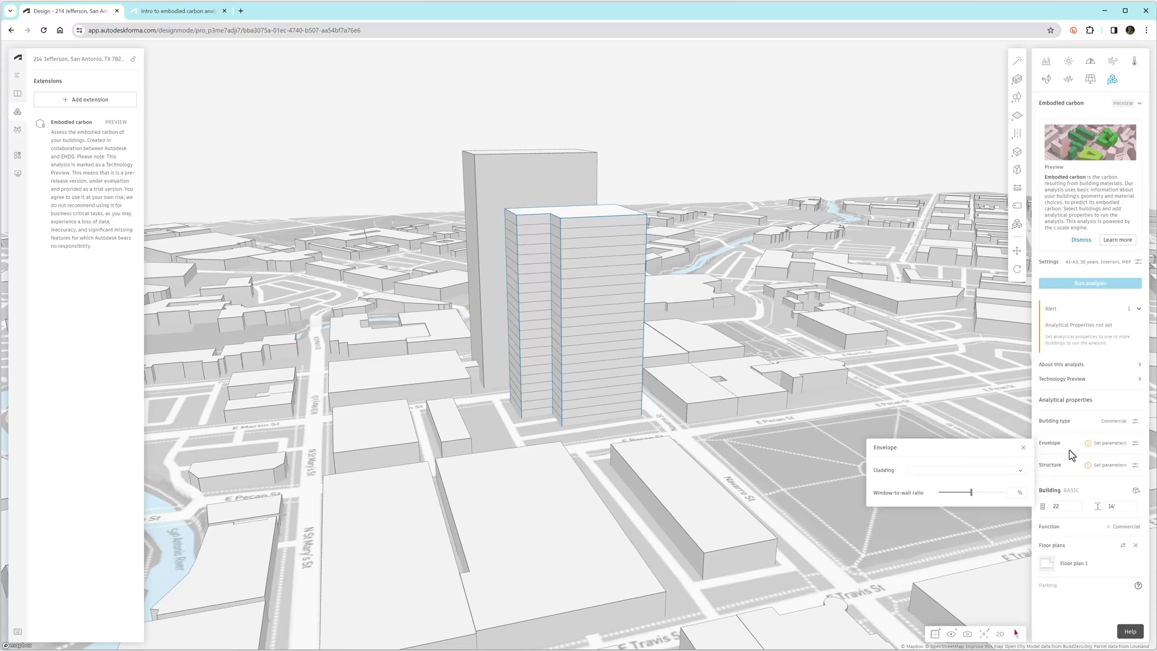
{"action": "left_click", "coordinate": [1019, 471]}
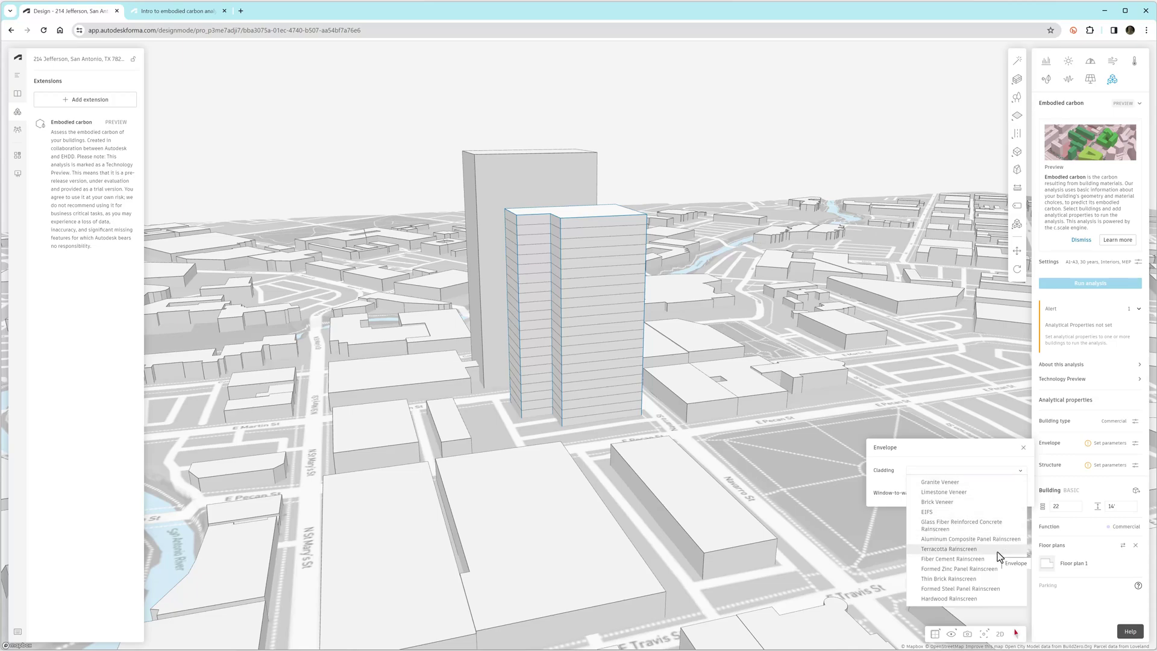
{"action": "left_click", "coordinate": [992, 568]}
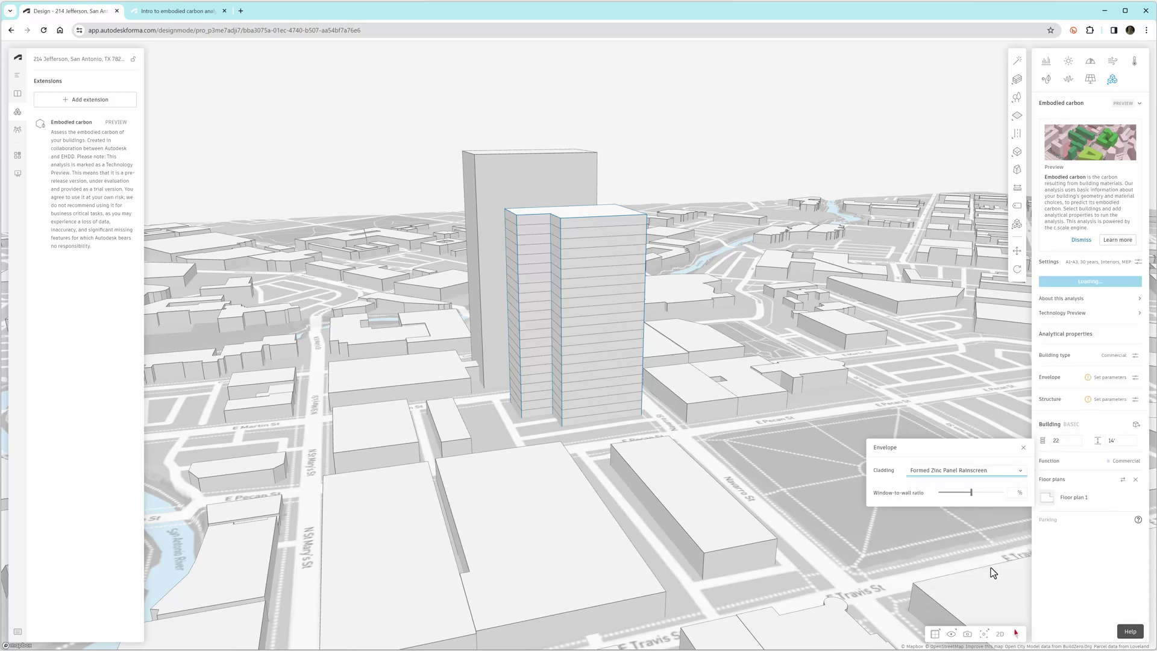
{"action": "left_click", "coordinate": [1015, 494]}
{"action": "type", "text": "85"}
- Set the tower's structural system to Reinforced concrete
{"action": "left_click", "coordinate": [1135, 464]}
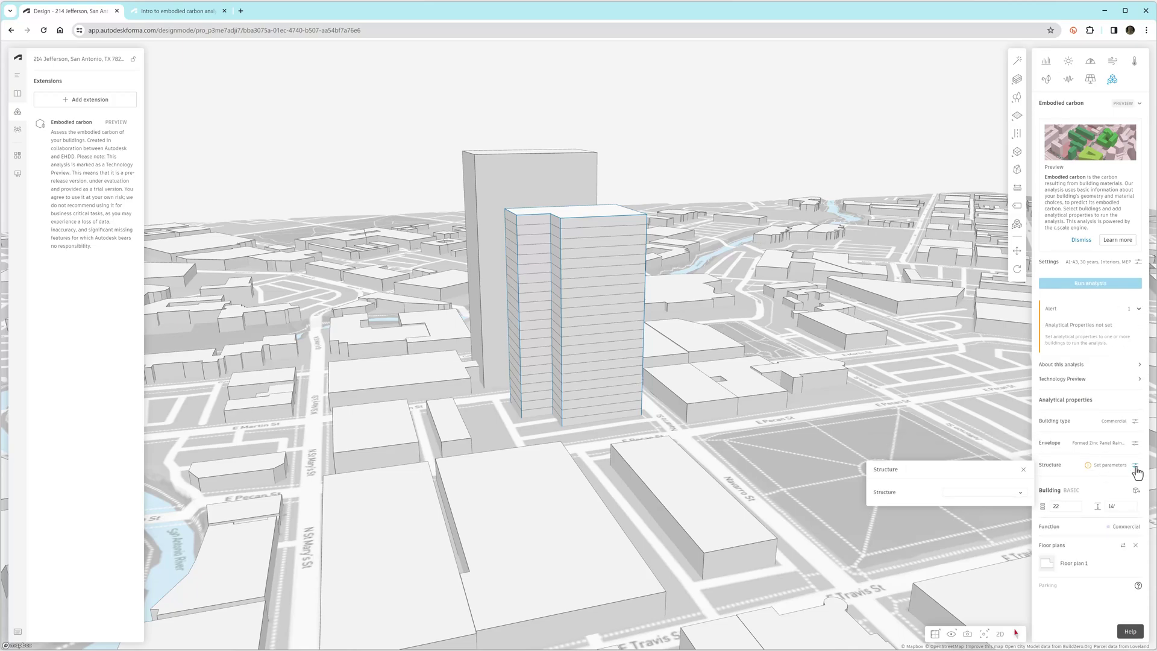
{"action": "left_click", "coordinate": [1020, 496]}
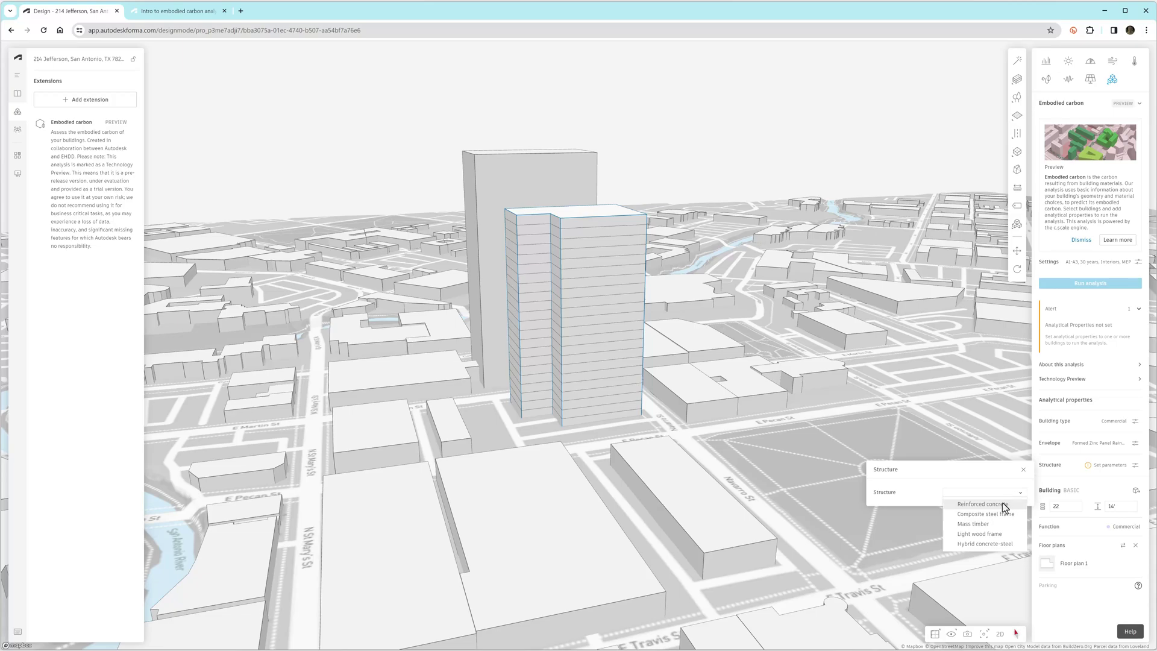
{"action": "left_click", "coordinate": [1002, 504]}
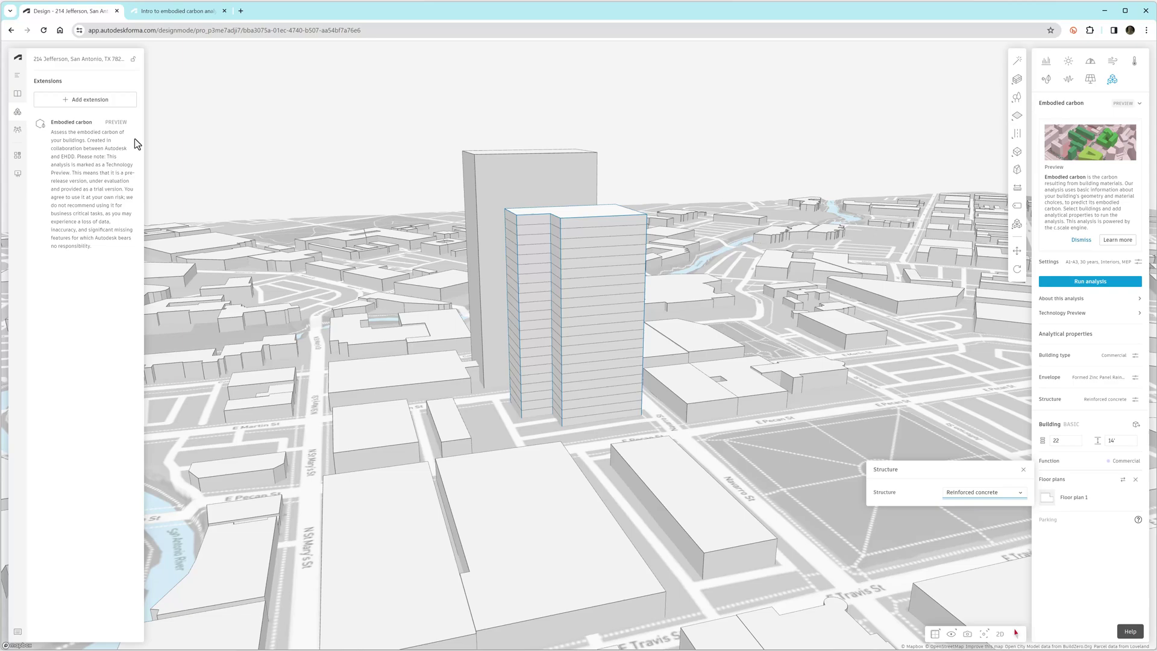
- Rename Proposal 1 as the Concrete Structure zinc-panel option and run the embodied carbon analysis
{"action": "left_click", "coordinate": [17, 80]}
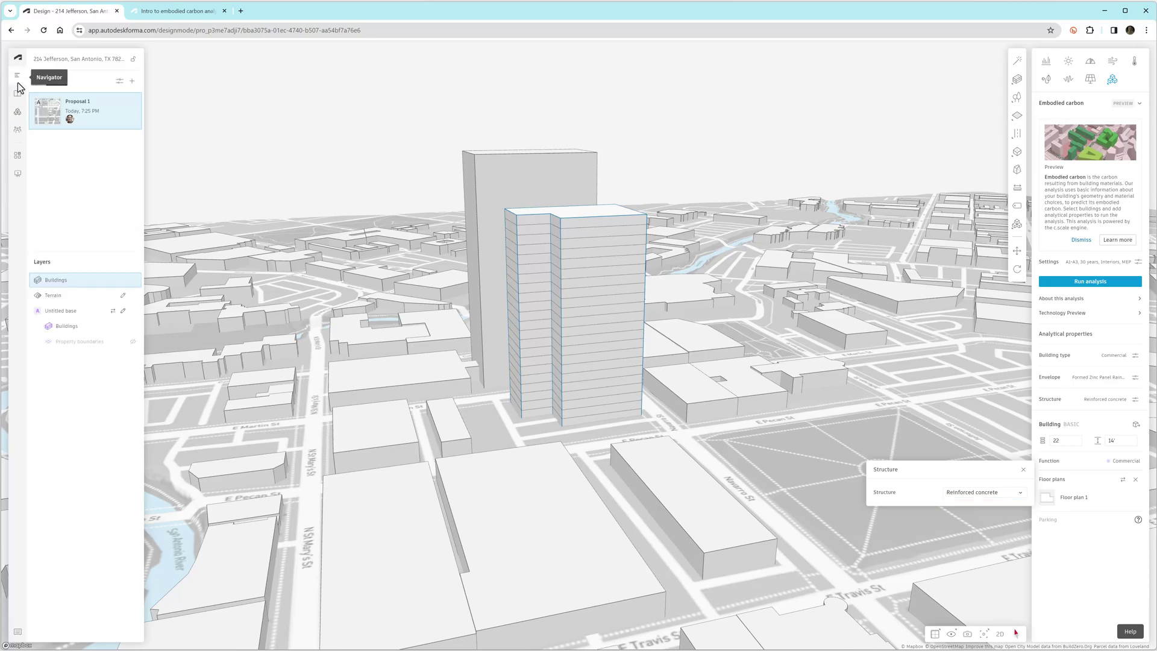
{"action": "left_click", "coordinate": [133, 103]}
{"action": "left_click", "coordinate": [156, 118]}
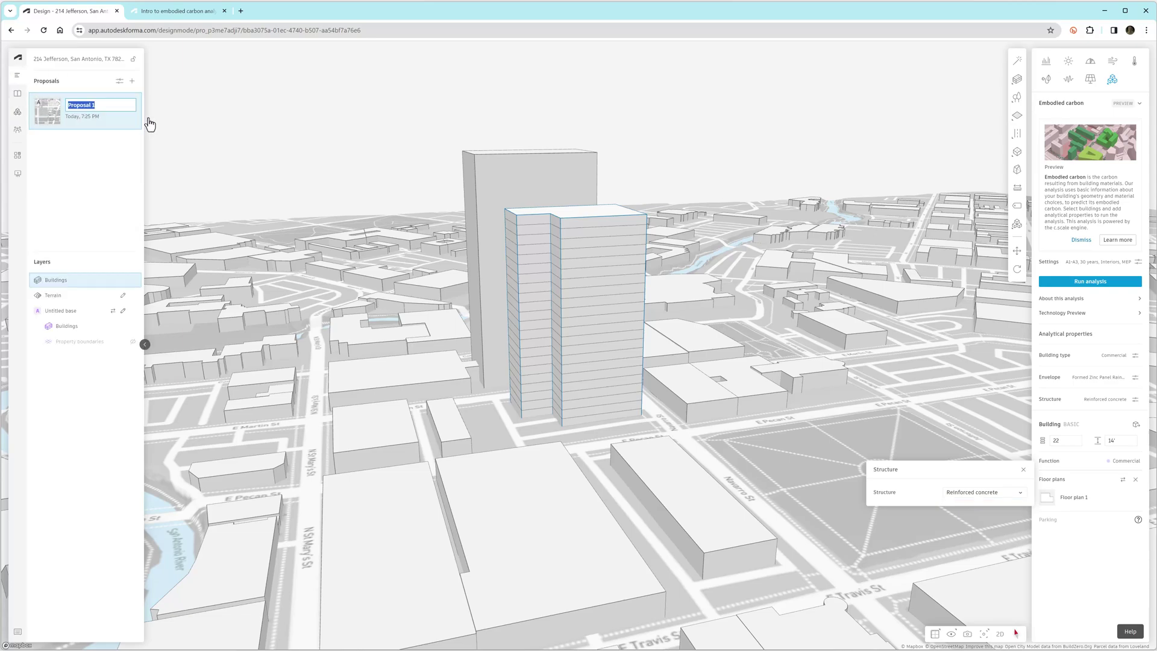
{"action": "type", "text": "C"}
{"action": "type", "text": "Panels"}
{"action": "key", "text": "Return"}
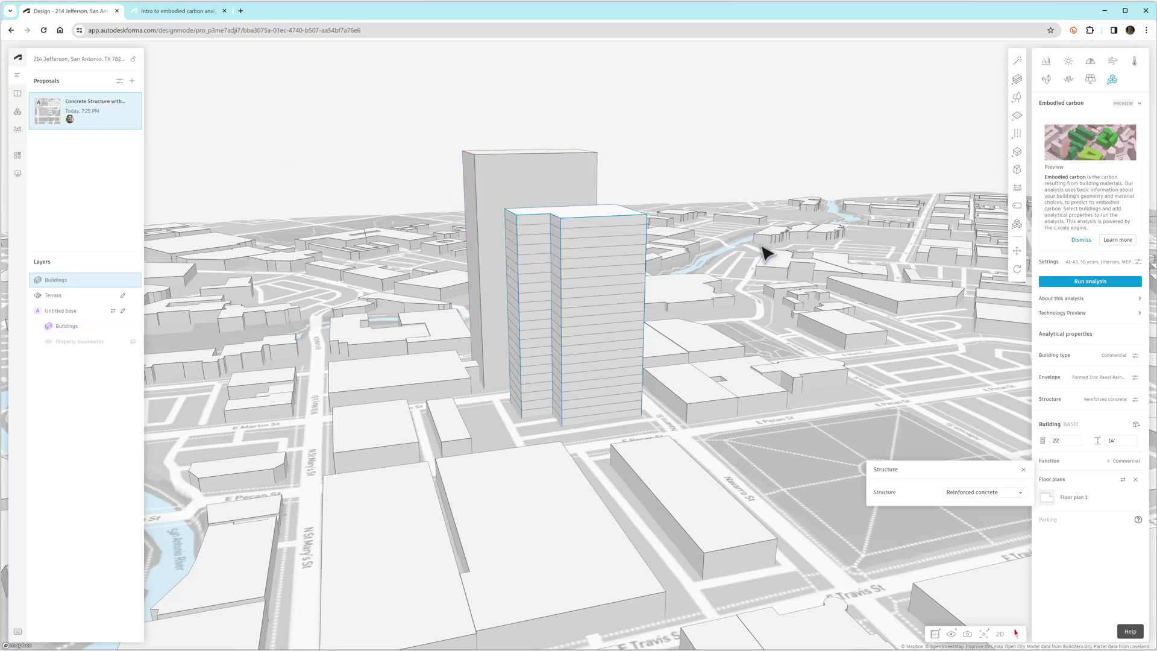
{"action": "left_click", "coordinate": [1080, 282]}
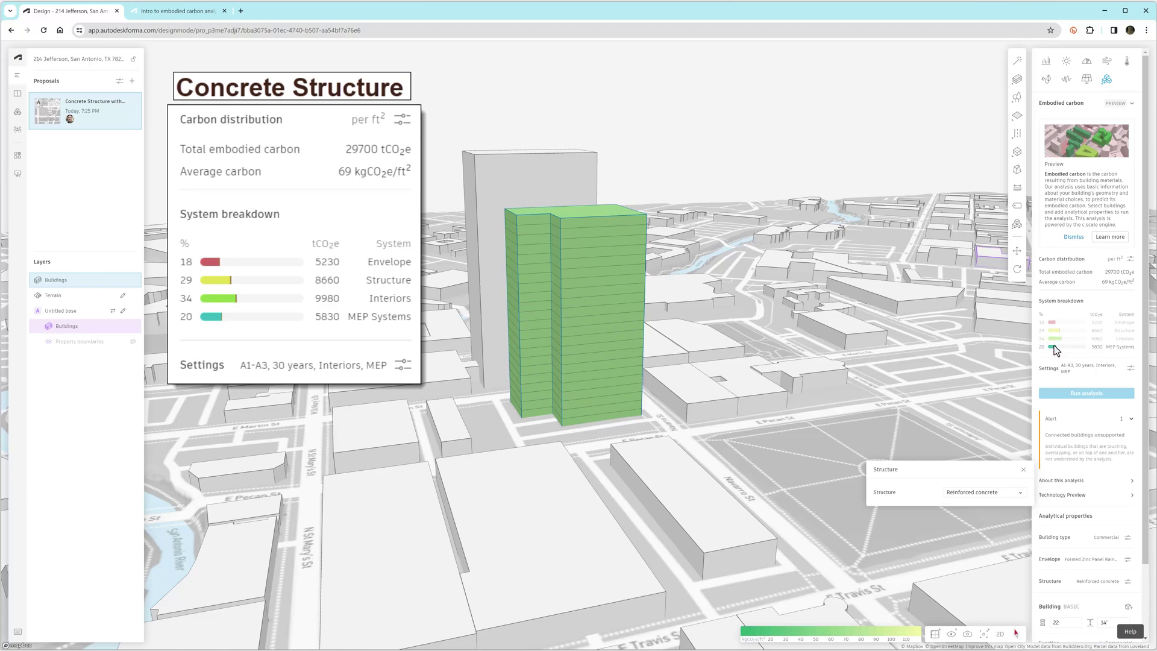
- Close the Structure popup on the 29,700 tCO₂e concrete result and open that proposal's menu
{"action": "left_click", "coordinate": [1022, 470]}
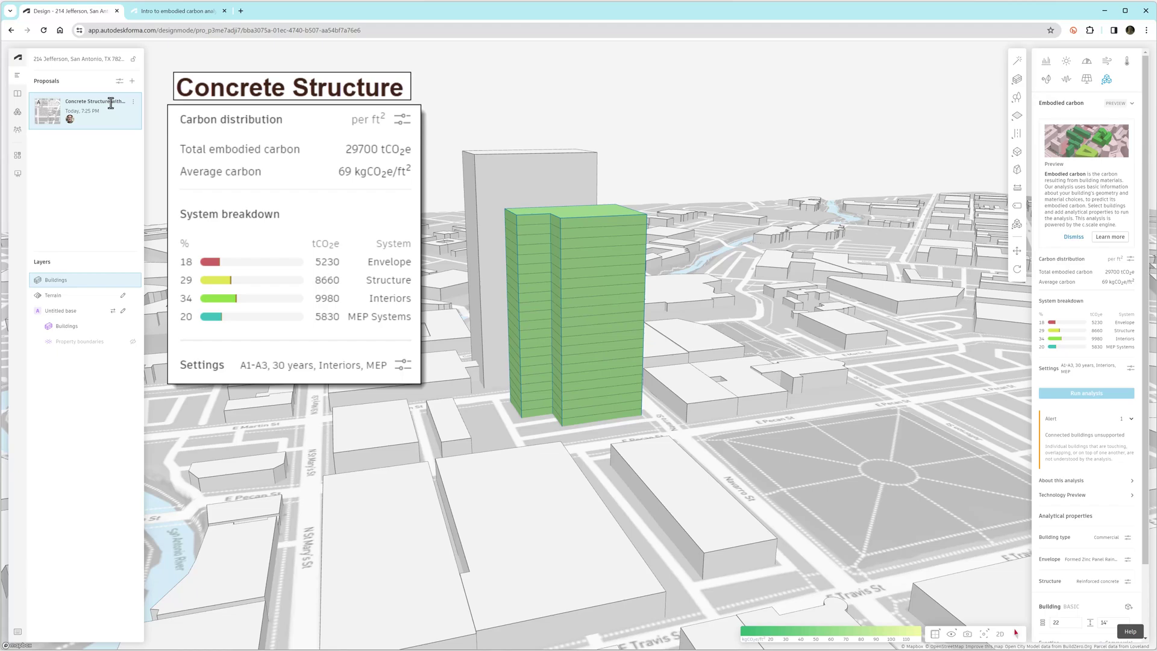
{"action": "left_click", "coordinate": [133, 104]}
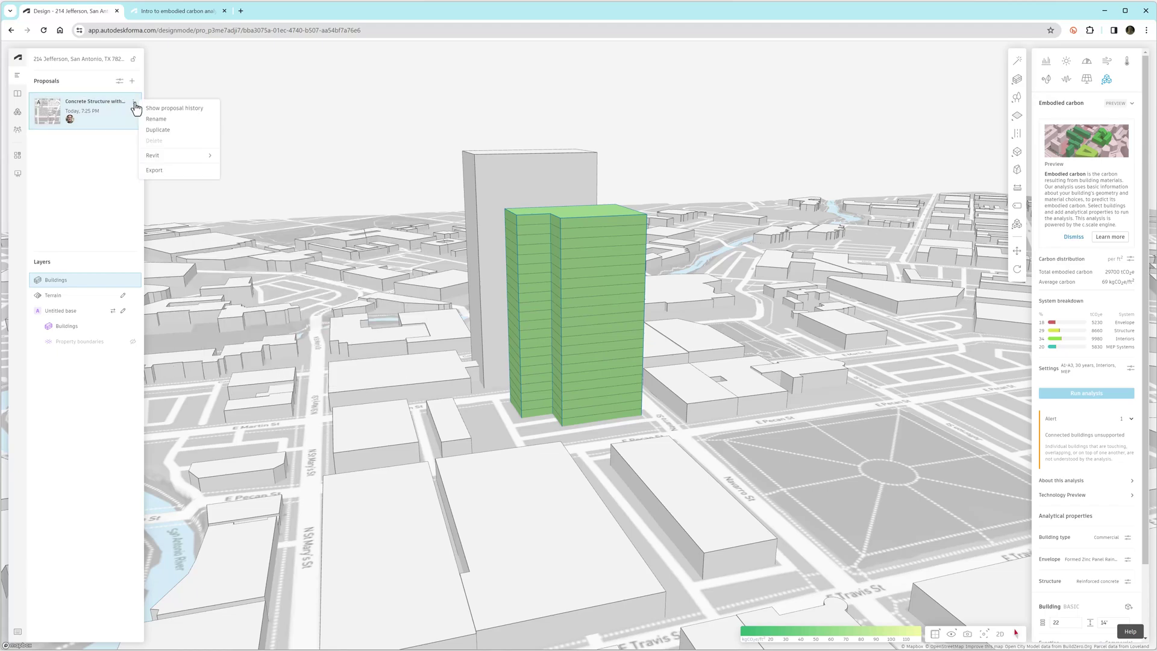
- Duplicate the concrete proposal and rename the copy 'Steel Structure with Zinc Siding', dropping the ' copy' suffix
{"action": "left_click", "coordinate": [151, 131]}
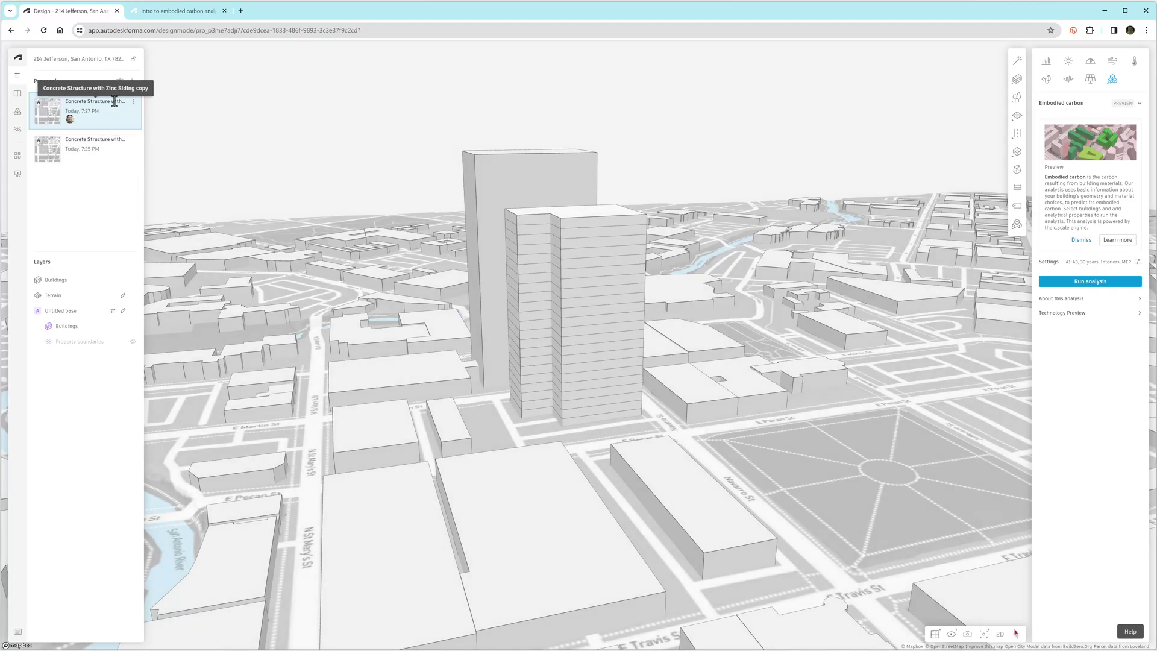
{"action": "left_click", "coordinate": [133, 102]}
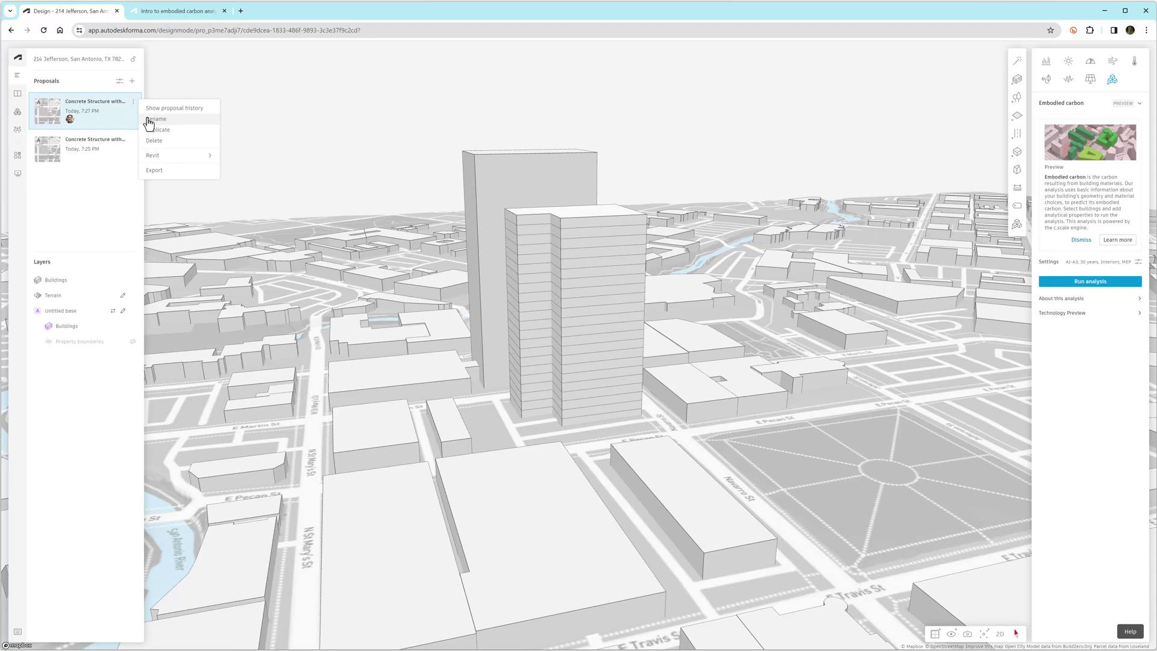
{"action": "left_click", "coordinate": [150, 123]}
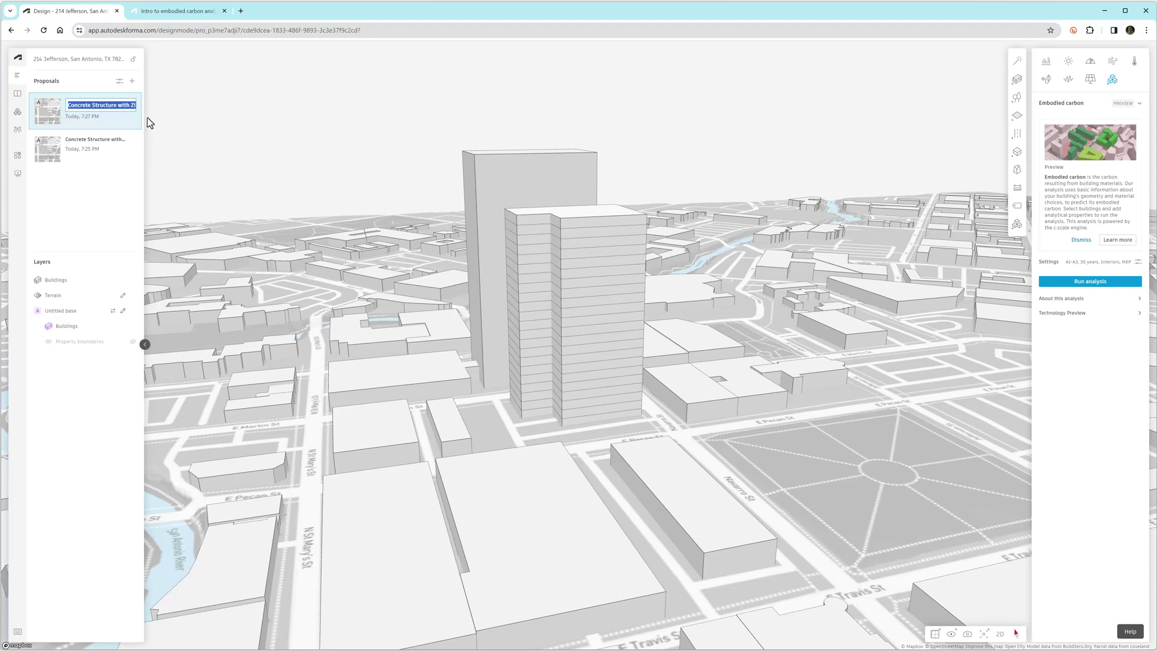
{"action": "double_click", "coordinate": [83, 104]}
{"action": "type", "text": "Steel"}
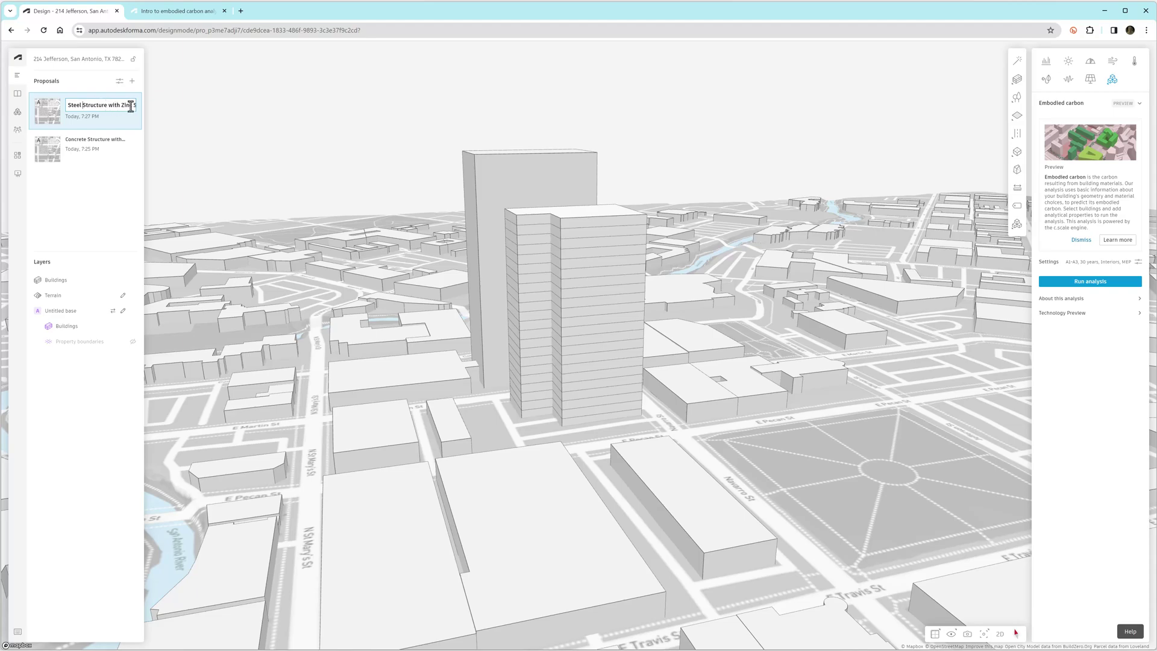
{"action": "key", "text": "End"}
{"action": "left_click_drag", "start_coordinate": [125, 106], "coordinate": [144, 114]}
{"action": "key", "text": "BackSpace"}
{"action": "key", "text": "BackSpace"}
{"action": "key", "text": "BackSpace"}
{"action": "key", "text": "Return"}
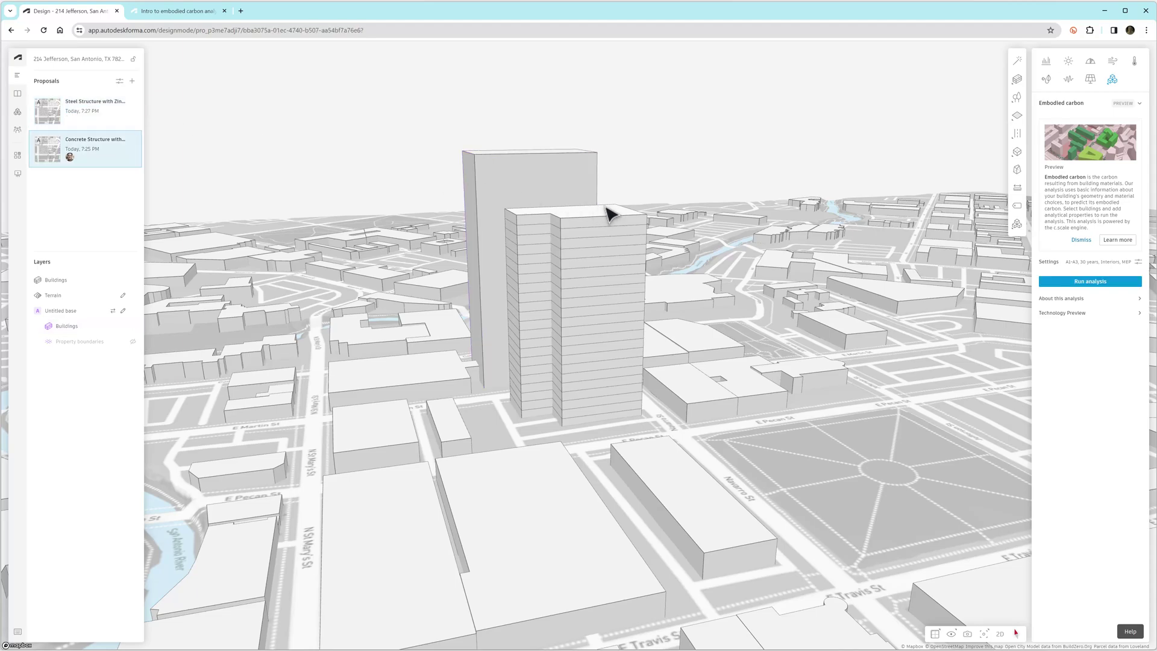
- Select the tower and keep its building type as Commercial
{"action": "left_click", "coordinate": [609, 215]}
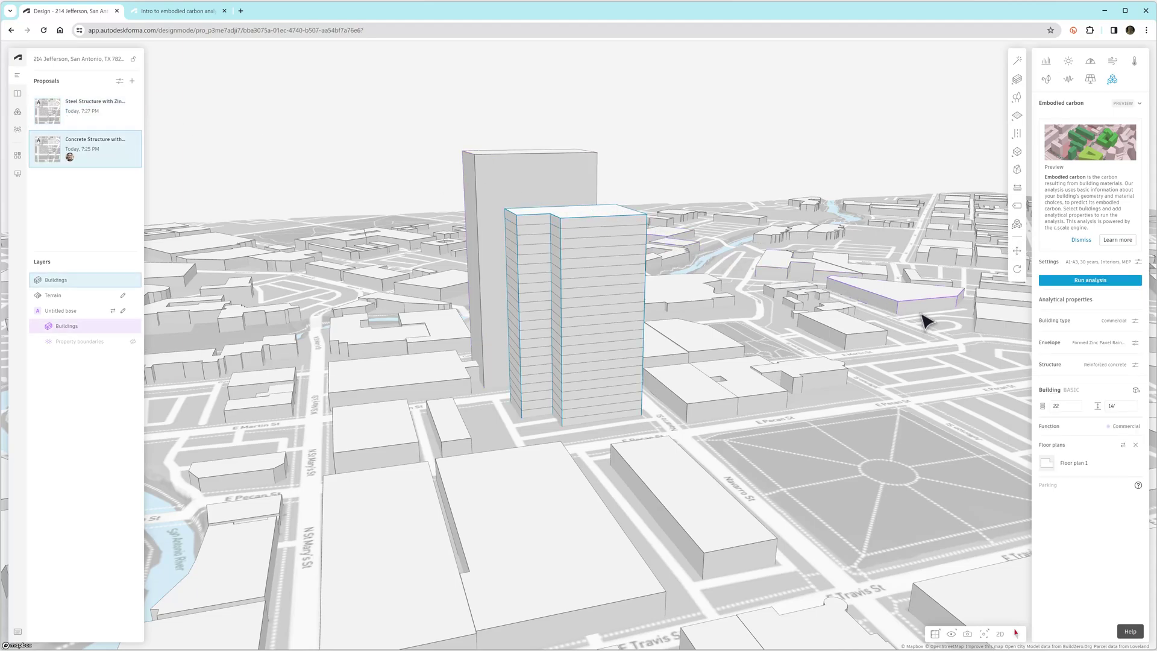
{"action": "left_click", "coordinate": [1136, 322]}
{"action": "left_click", "coordinate": [1022, 353]}
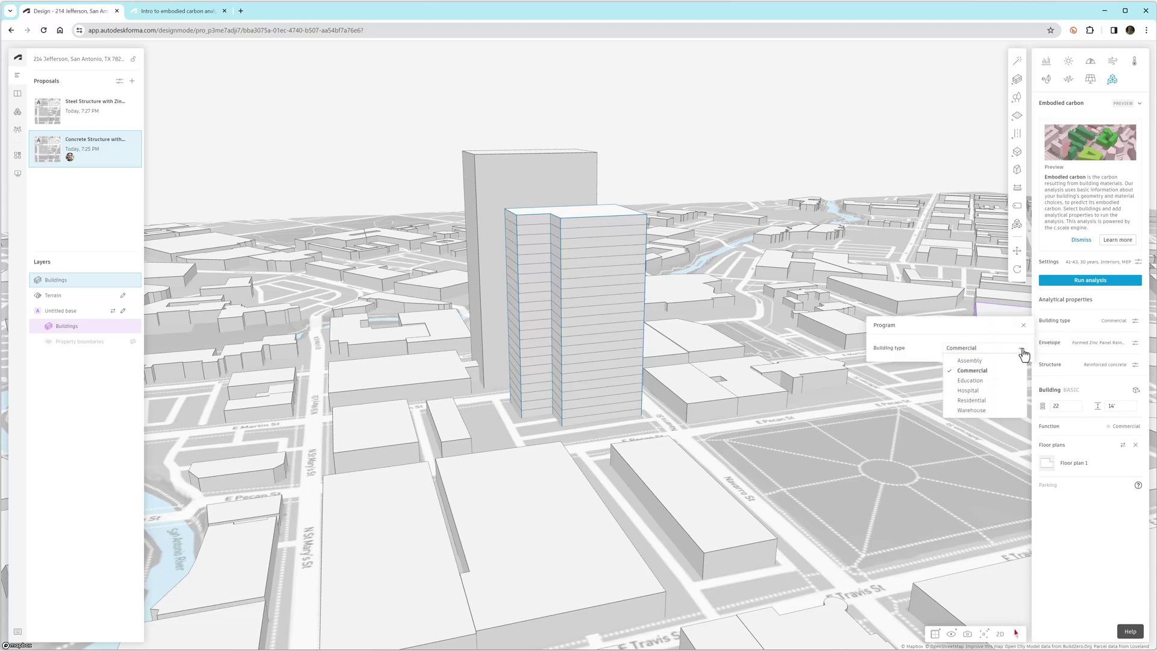
{"action": "left_click", "coordinate": [983, 370]}
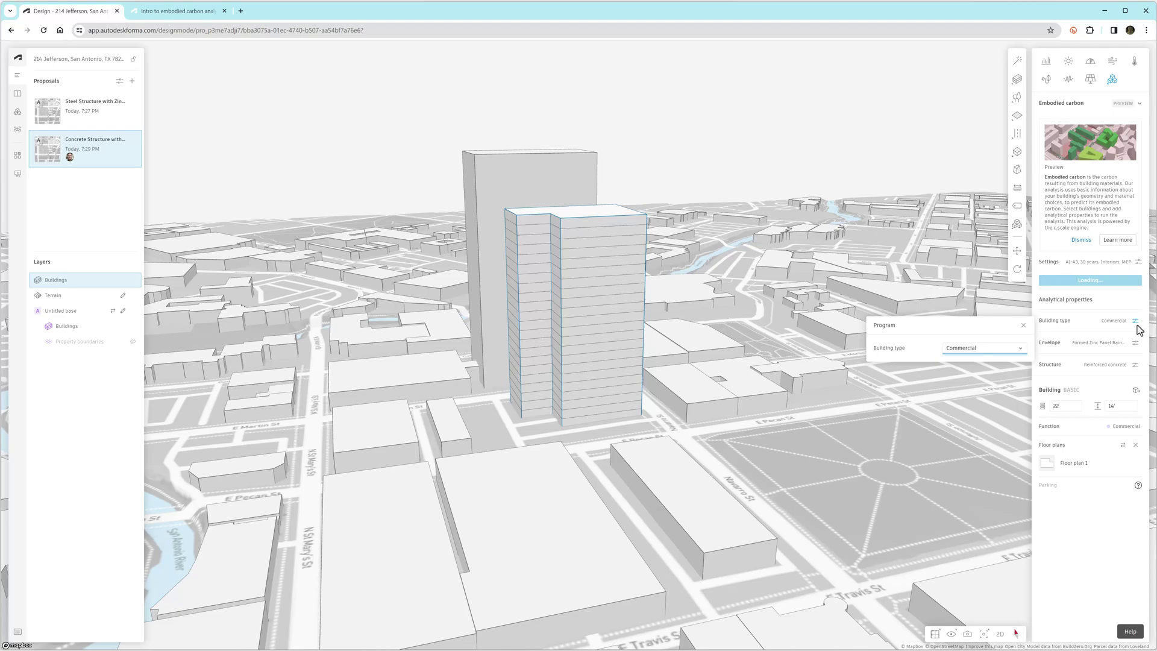
- Set the tower's structure to Composite steel frame and run the analysis: 30,230 tCO₂e, 70 kgCO₂e/ft²
{"action": "left_click", "coordinate": [1136, 344]}
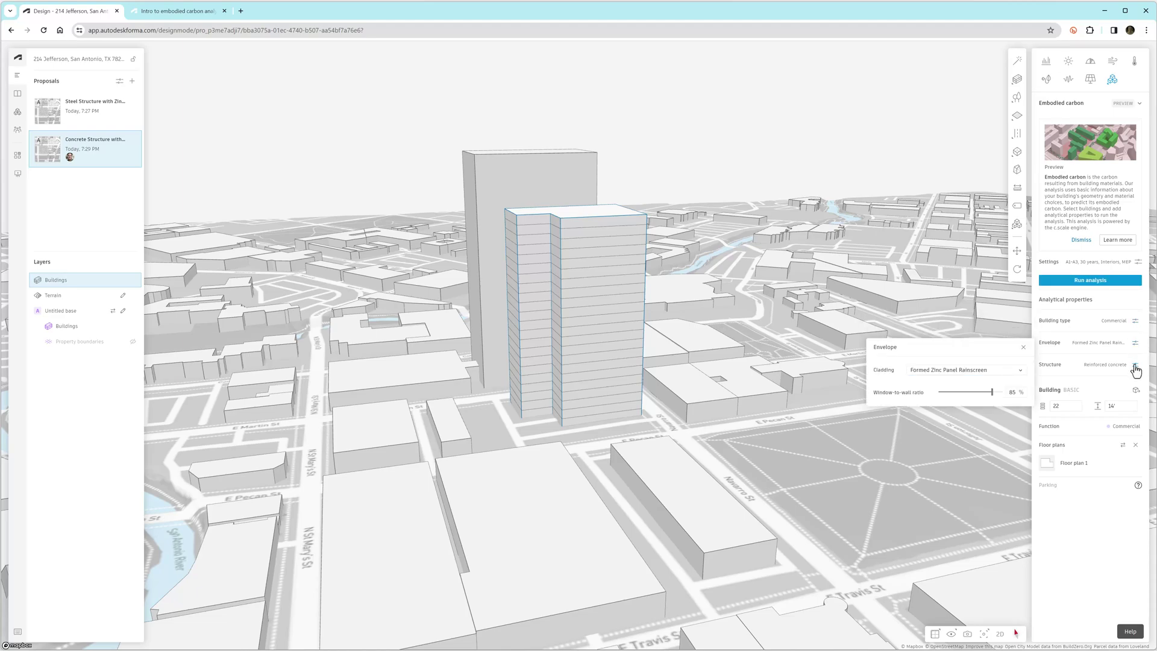
{"action": "left_click", "coordinate": [1135, 367]}
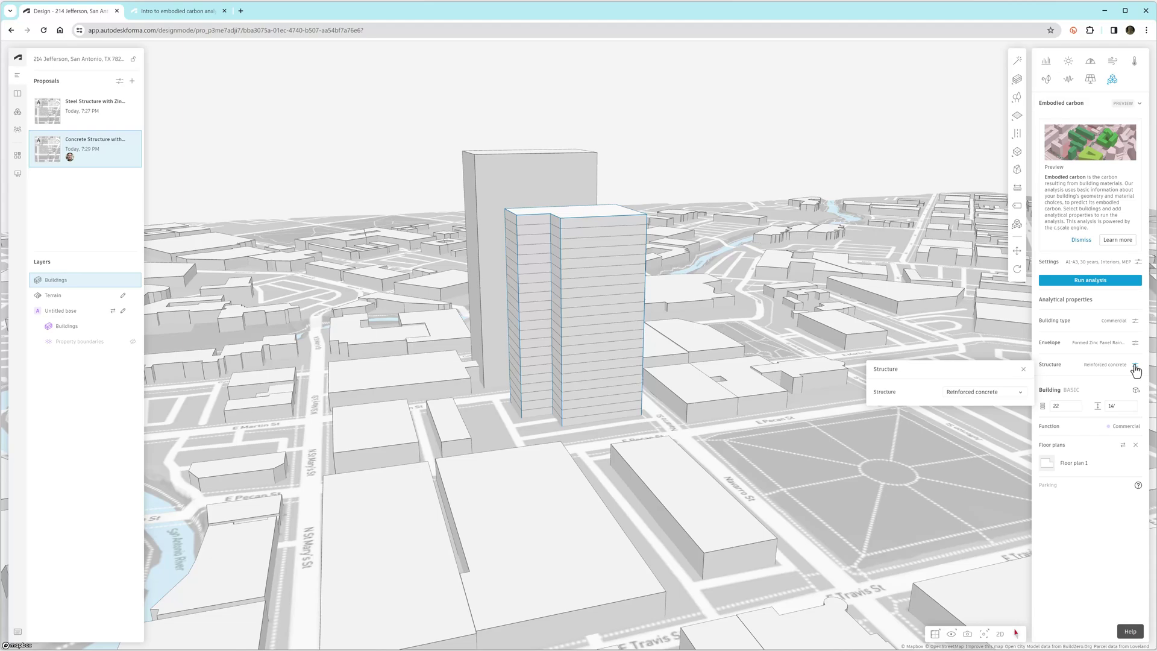
{"action": "left_click", "coordinate": [1020, 392]}
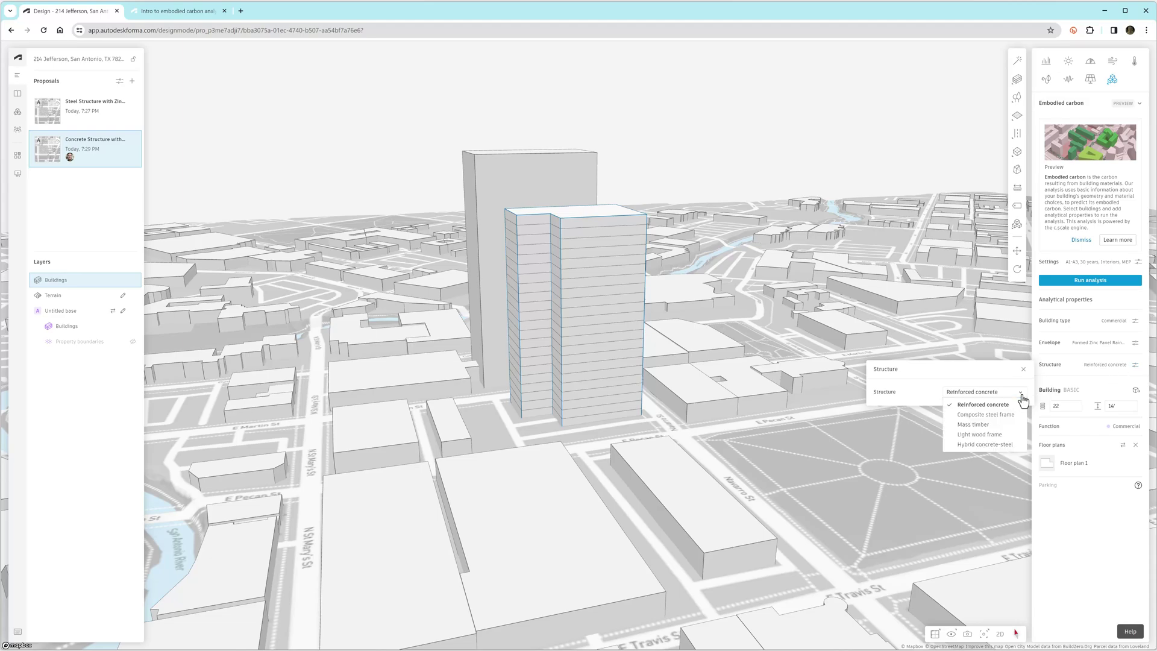
{"action": "left_click", "coordinate": [1006, 415]}
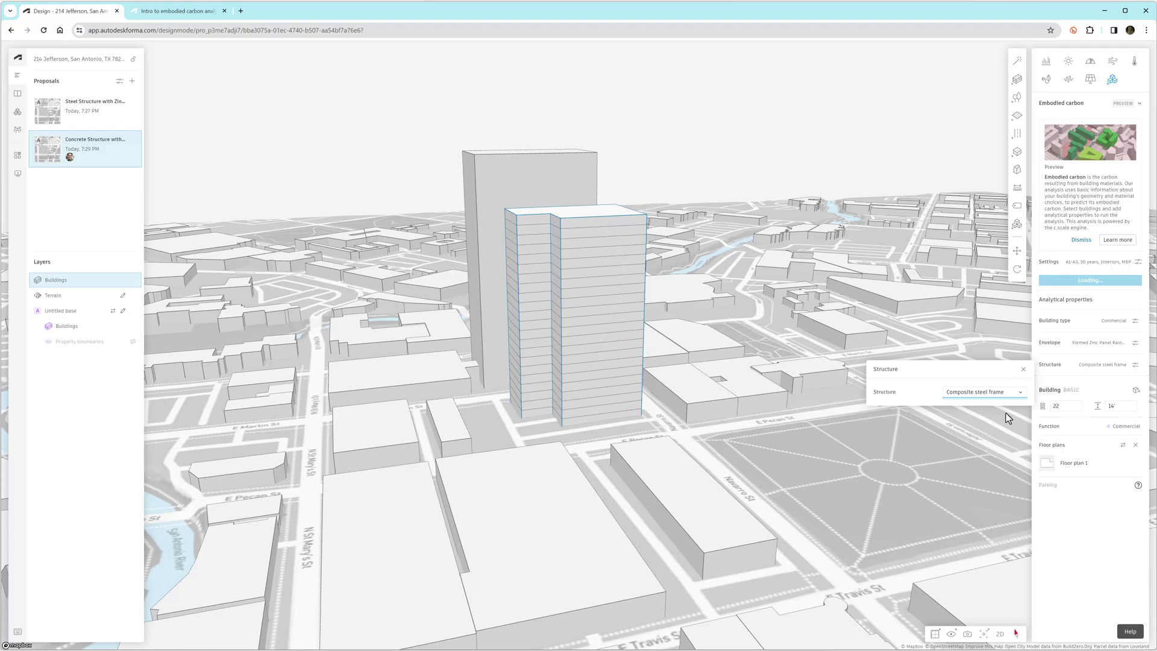
{"action": "left_click", "coordinate": [1028, 376]}
{"action": "left_click", "coordinate": [1084, 282]}
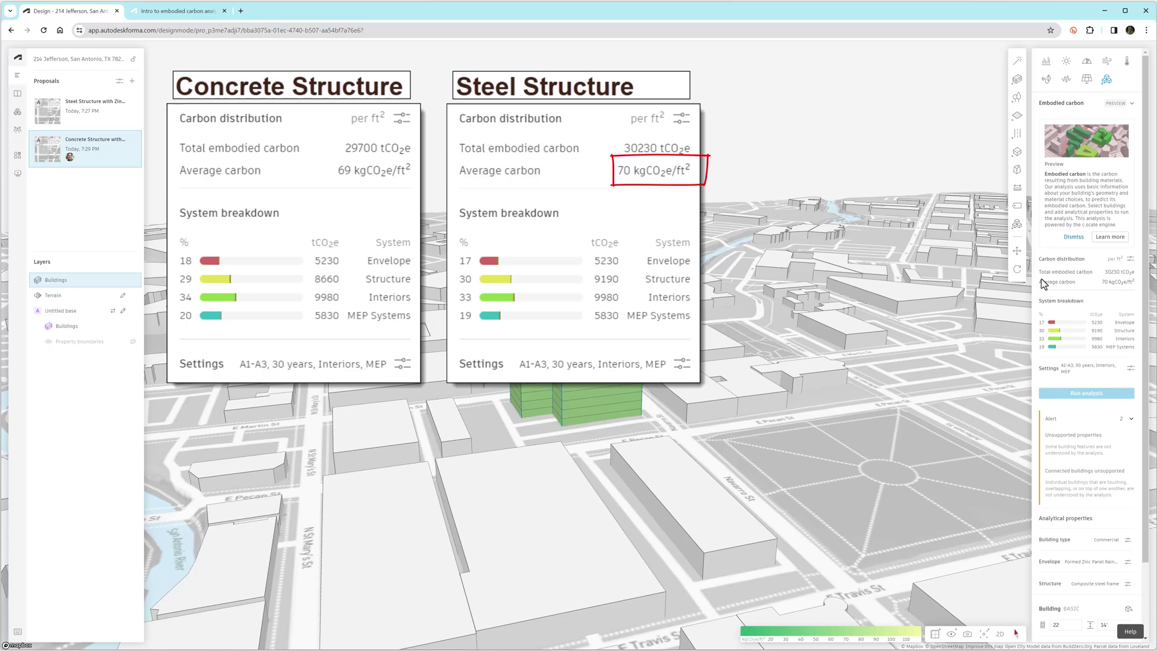
- Duplicate the Concrete Structure proposal and rename the copy 'Low Carbon Goal'
{"action": "left_click", "coordinate": [103, 149]}
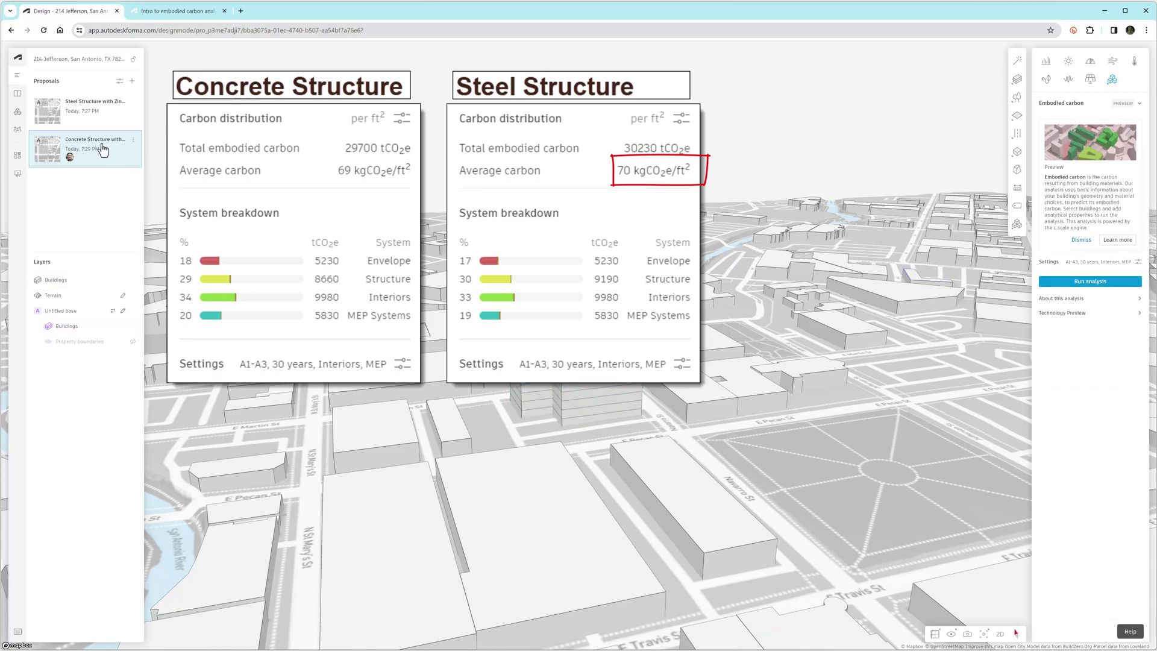
{"action": "left_click", "coordinate": [133, 140]}
{"action": "left_click", "coordinate": [150, 168]}
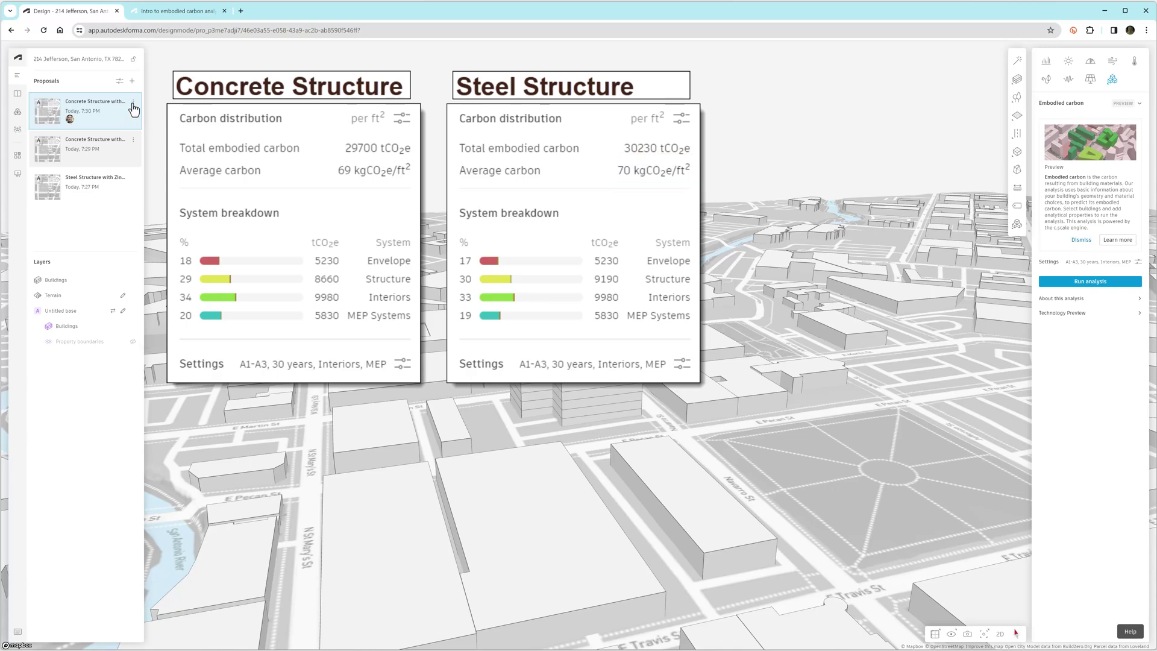
{"action": "left_click", "coordinate": [133, 101]}
{"action": "left_click", "coordinate": [147, 120]}
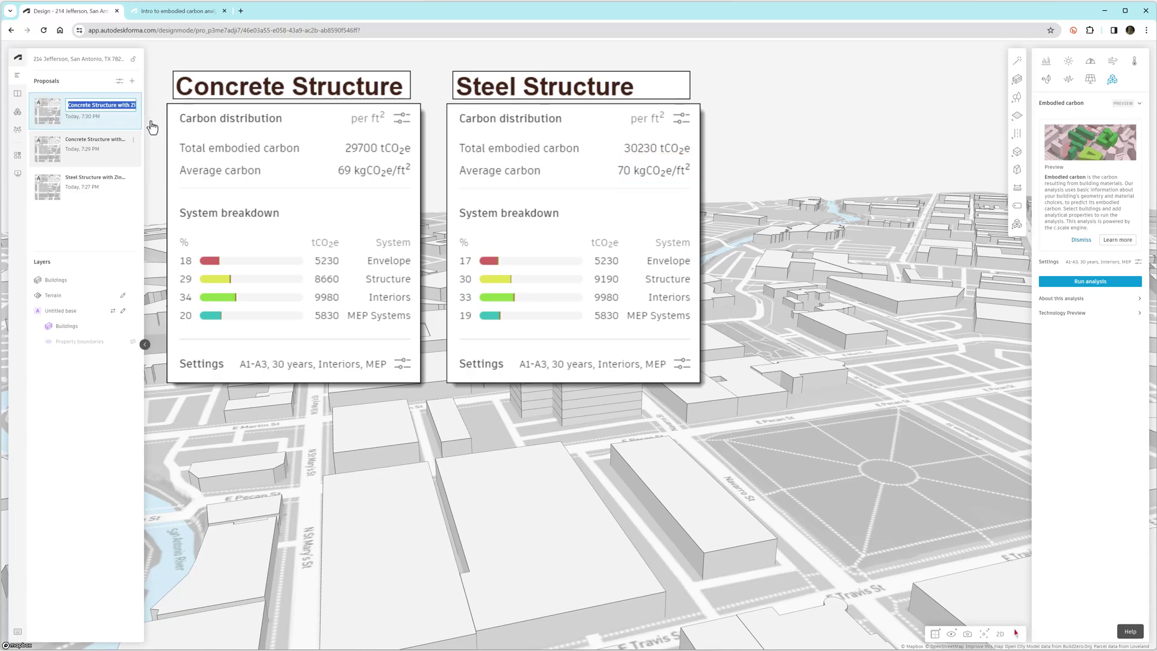
{"action": "key", "text": "End"}
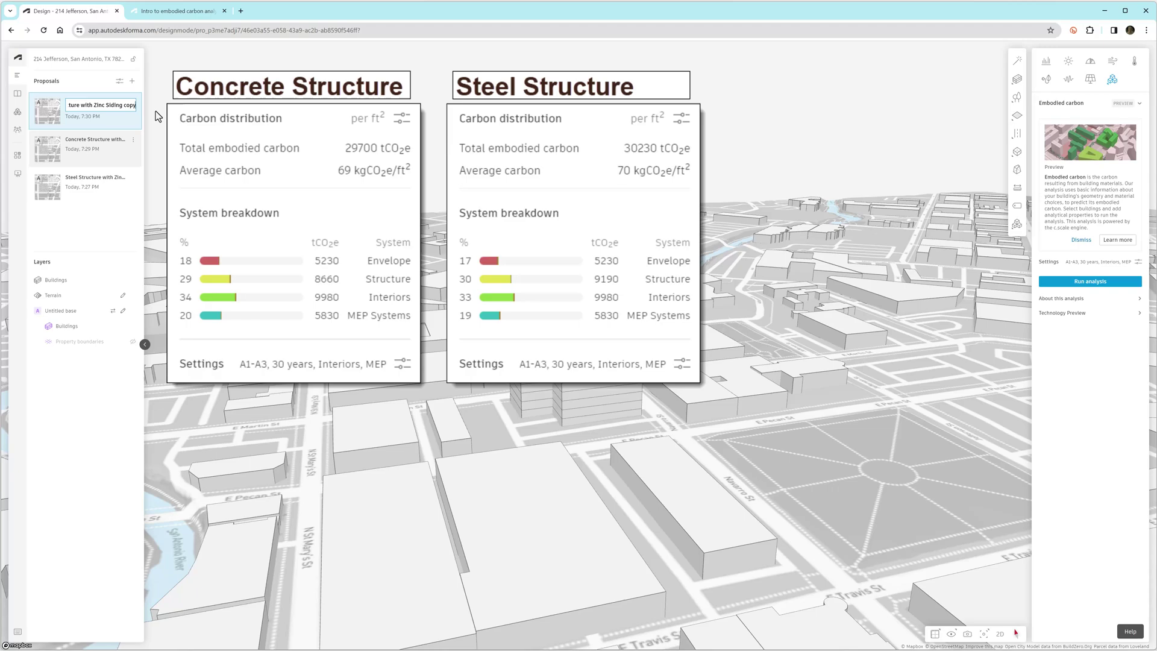
{"action": "key", "text": "BackSpace"}
{"action": "key", "text": "BackSpace"}
{"action": "key", "text": "BackSpace"}
{"action": "key", "text": "BackSpace"}
{"action": "key", "text": "BackSpace"}
{"action": "key", "text": "BackSpace"}
{"action": "key", "text": "BackSpace"}
{"action": "key", "text": "BackSpace"}
{"action": "key", "text": "BackSpace"}
{"action": "key", "text": "BackSpace"}
{"action": "key", "text": "BackSpace"}
{"action": "key", "text": "BackSpace"}
{"action": "key", "text": "BackSpace"}
{"action": "key", "text": "BackSpace"}
{"action": "key", "text": "BackSpace"}
{"action": "key", "text": "BackSpace"}
{"action": "key", "text": "BackSpace"}
{"action": "key", "text": "BackSpace"}
{"action": "key", "text": "BackSpace"}
{"action": "key", "text": "BackSpace"}
{"action": "key", "text": "BackSpace"}
{"action": "key", "text": "BackSpace"}
{"action": "key", "text": "BackSpace"}
{"action": "key", "text": "BackSpace"}
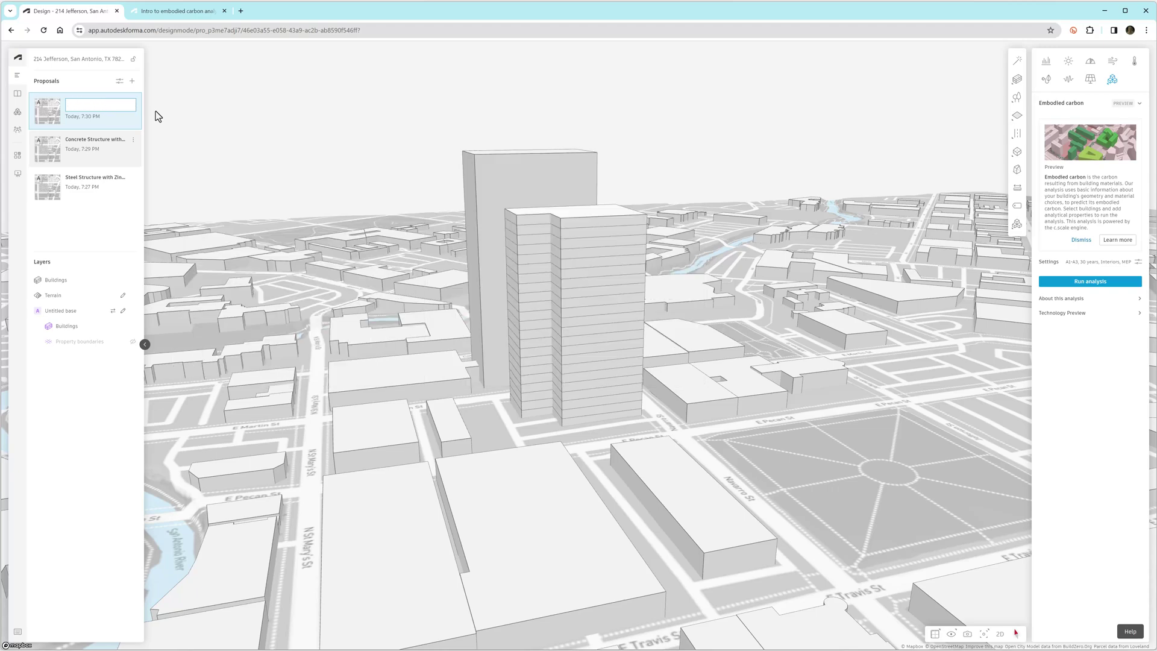
{"action": "type", "text": "Low Carbon Goal"}
{"action": "key", "text": "Return"}
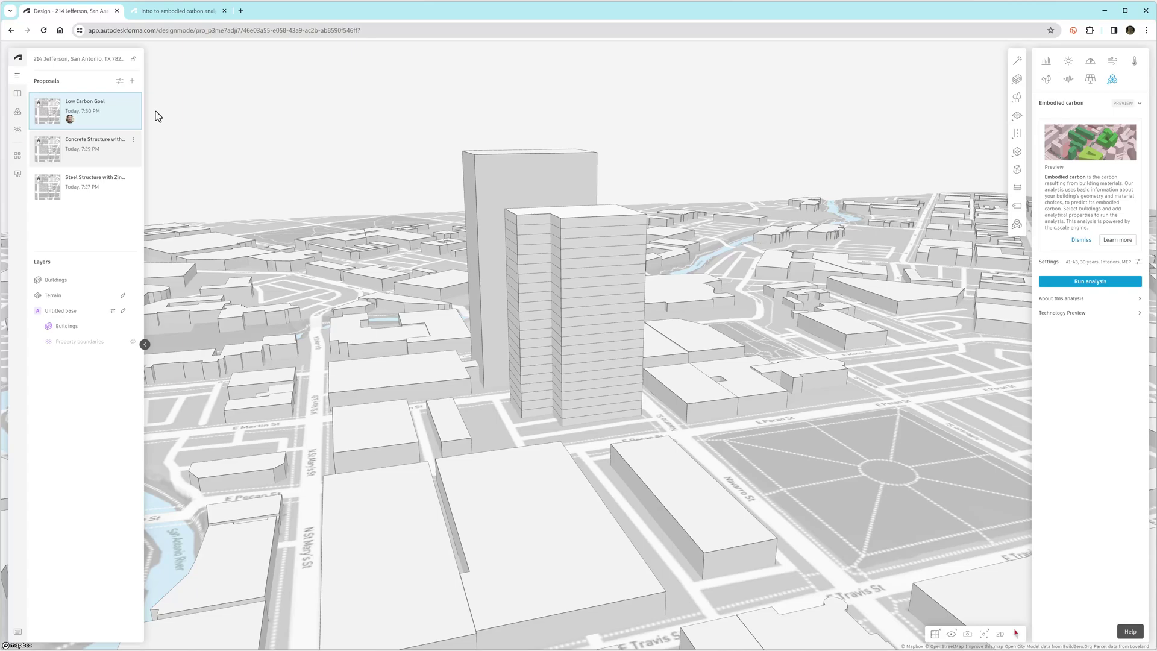
- Lower the tower's roof to form a 9-floor podium
{"action": "left_click", "coordinate": [620, 216]}
{"action": "scroll", "coordinate": [626, 265], "scroll_direction": "up", "scroll_amount": 2}
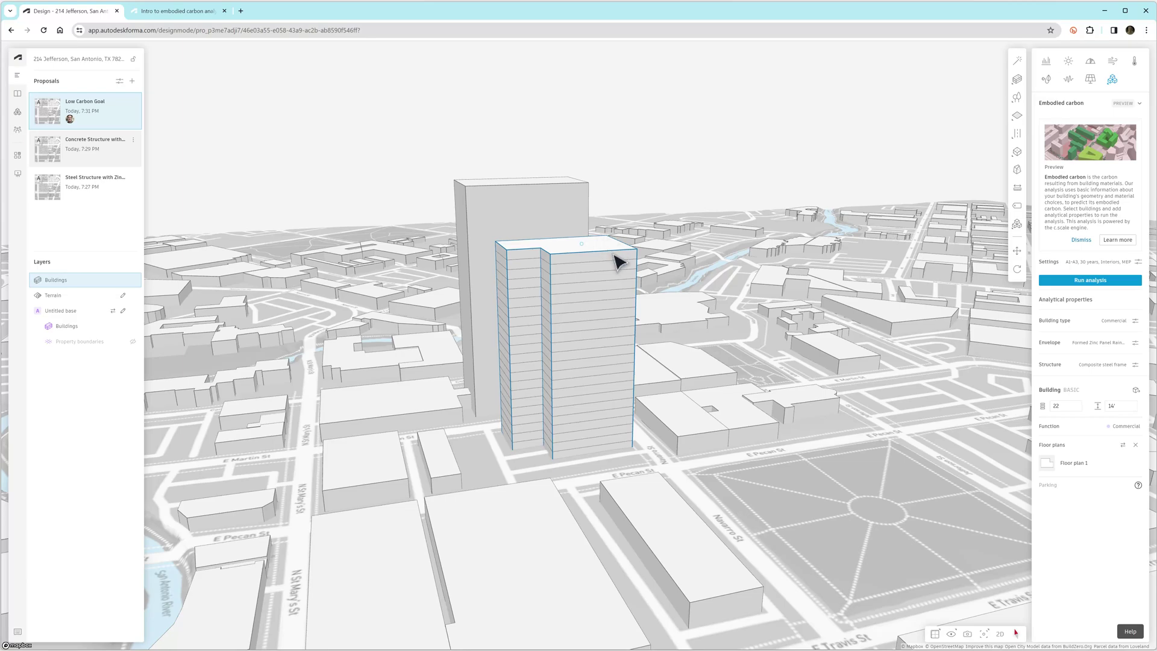
{"action": "left_click_drag", "start_coordinate": [617, 253], "coordinate": [650, 266]}
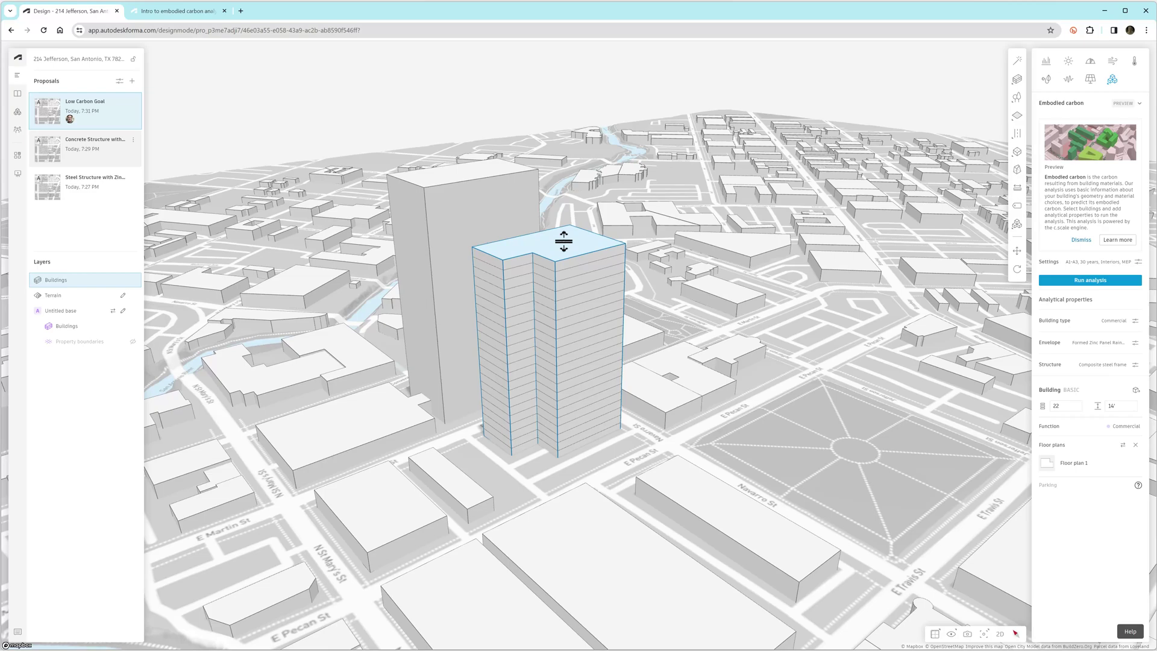
{"action": "left_click_drag", "start_coordinate": [565, 242], "coordinate": [556, 353]}
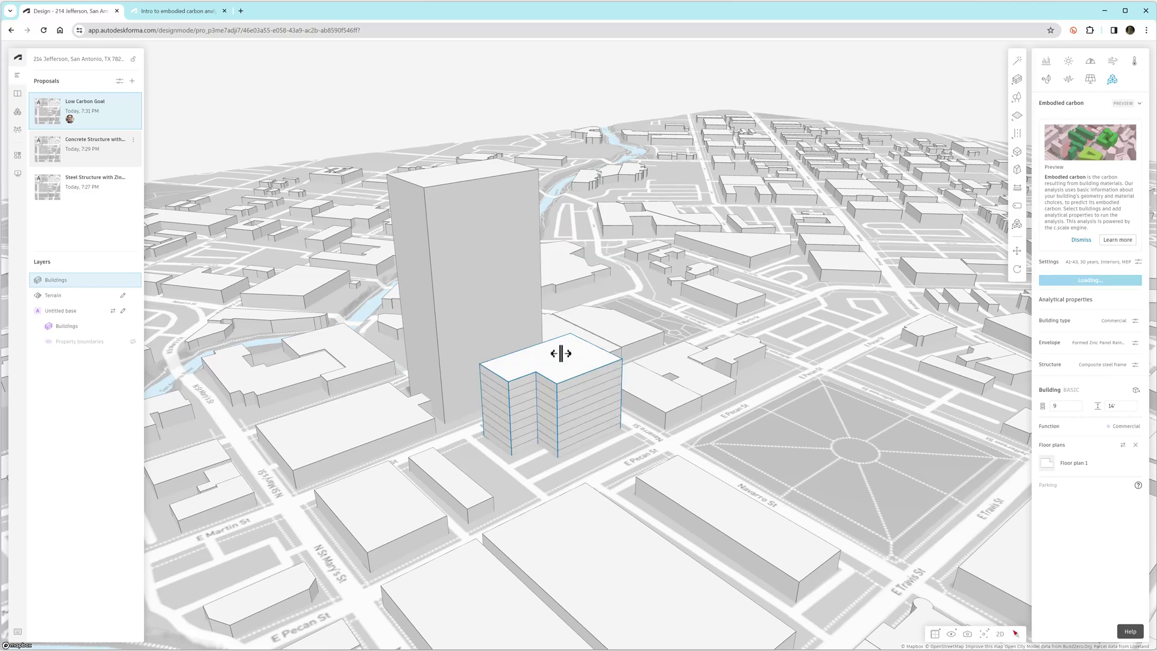
- Draw a Basic building on the podium roof with 14' floor height and 8 floors
{"action": "mouse_move", "coordinate": [1013, 84]}
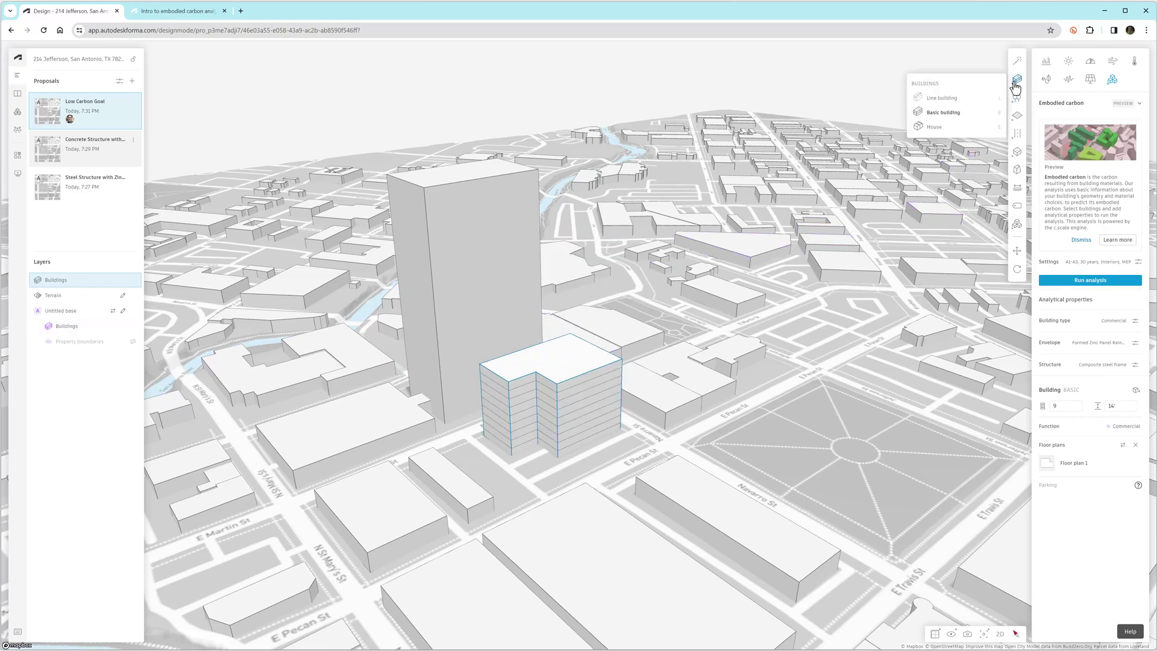
{"action": "left_click", "coordinate": [949, 120]}
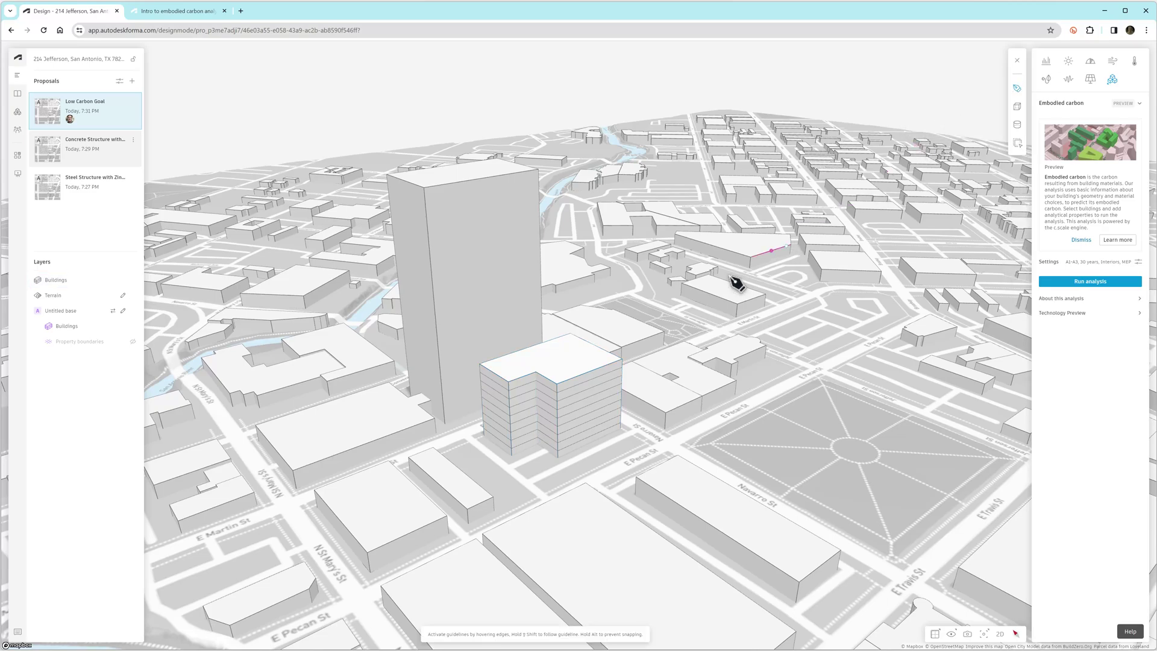
{"action": "left_click", "coordinate": [513, 355]}
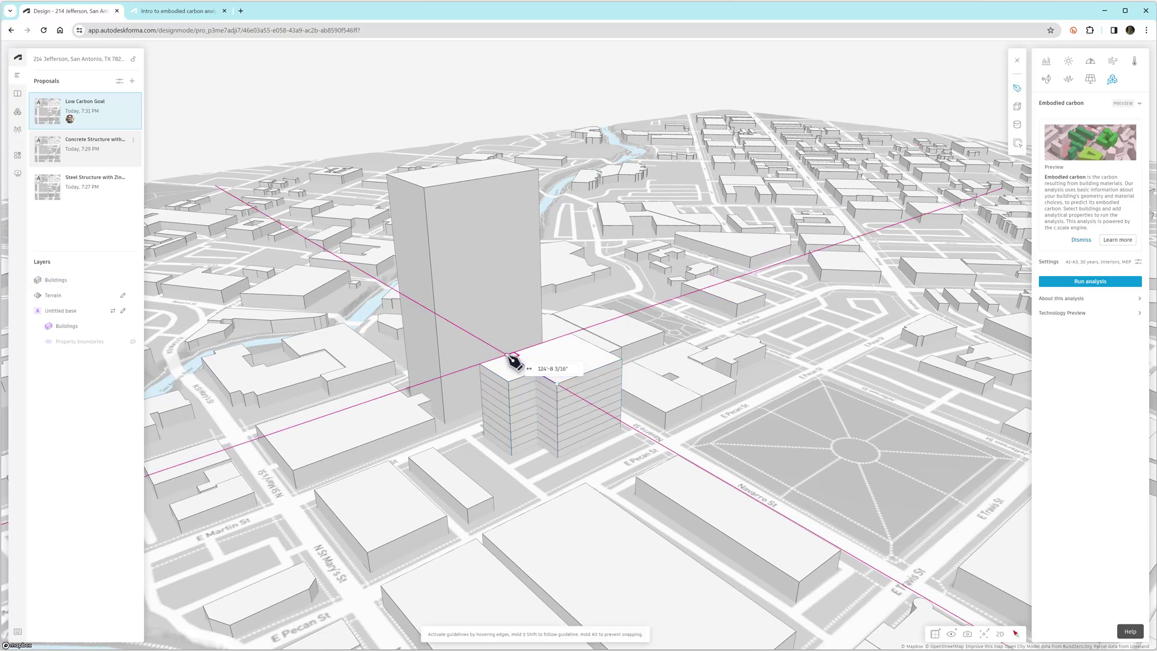
{"action": "left_click", "coordinate": [569, 334]}
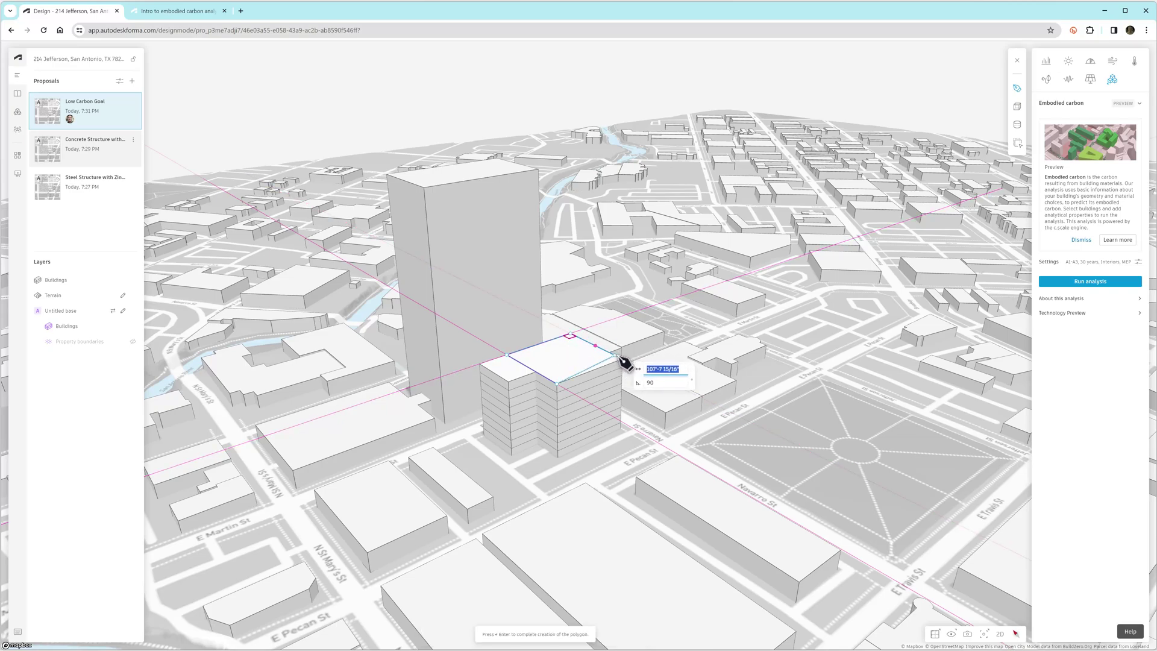
{"action": "left_click", "coordinate": [620, 360]}
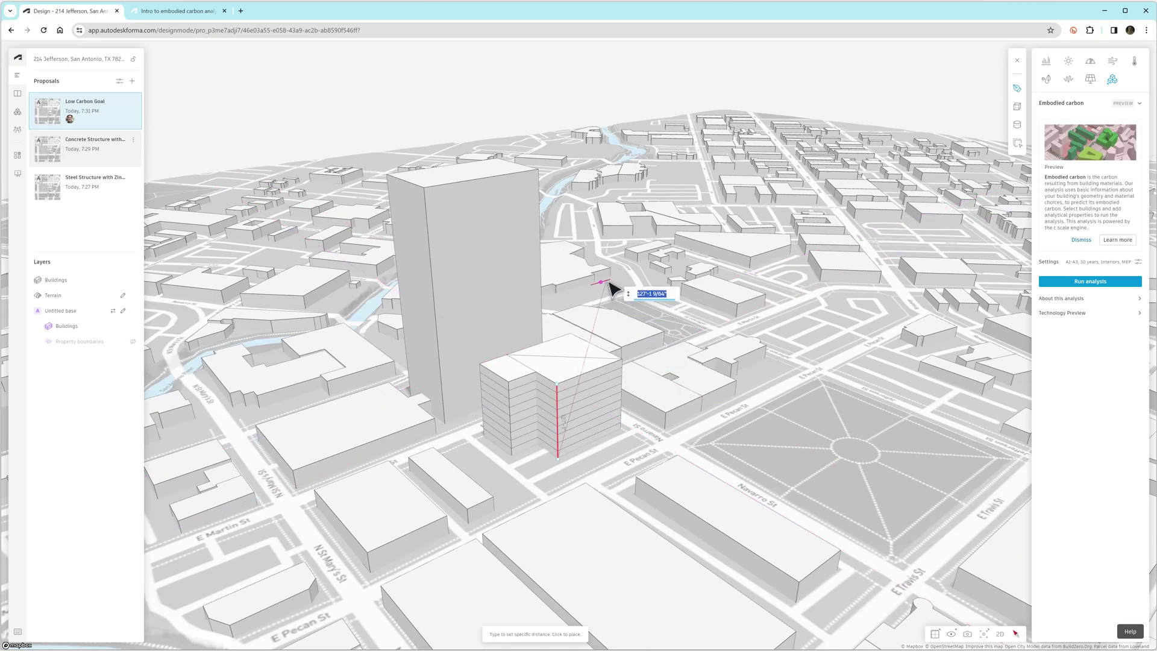
{"action": "left_click", "coordinate": [574, 256]}
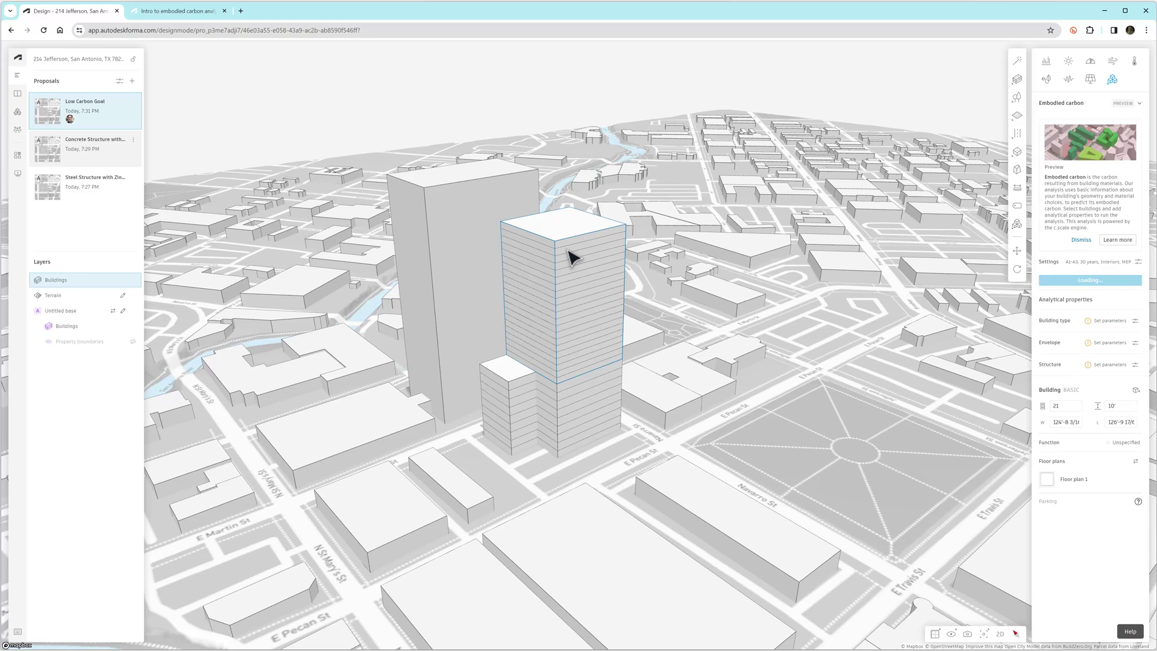
{"action": "left_click", "coordinate": [1118, 407]}
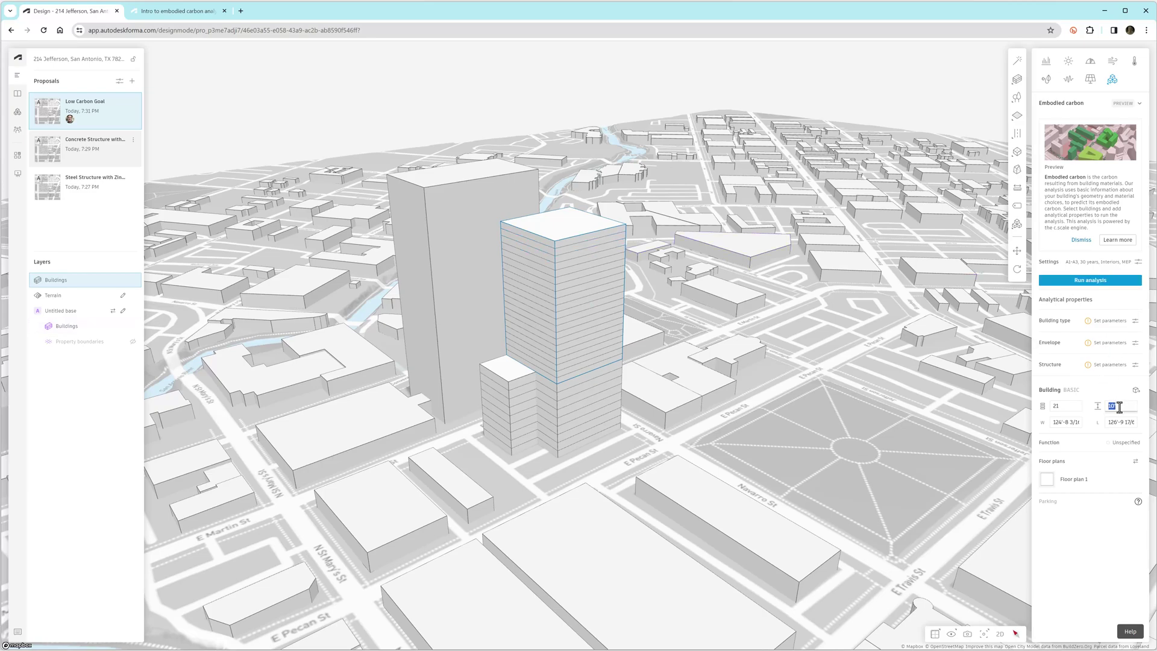
{"action": "type", "text": "14"}
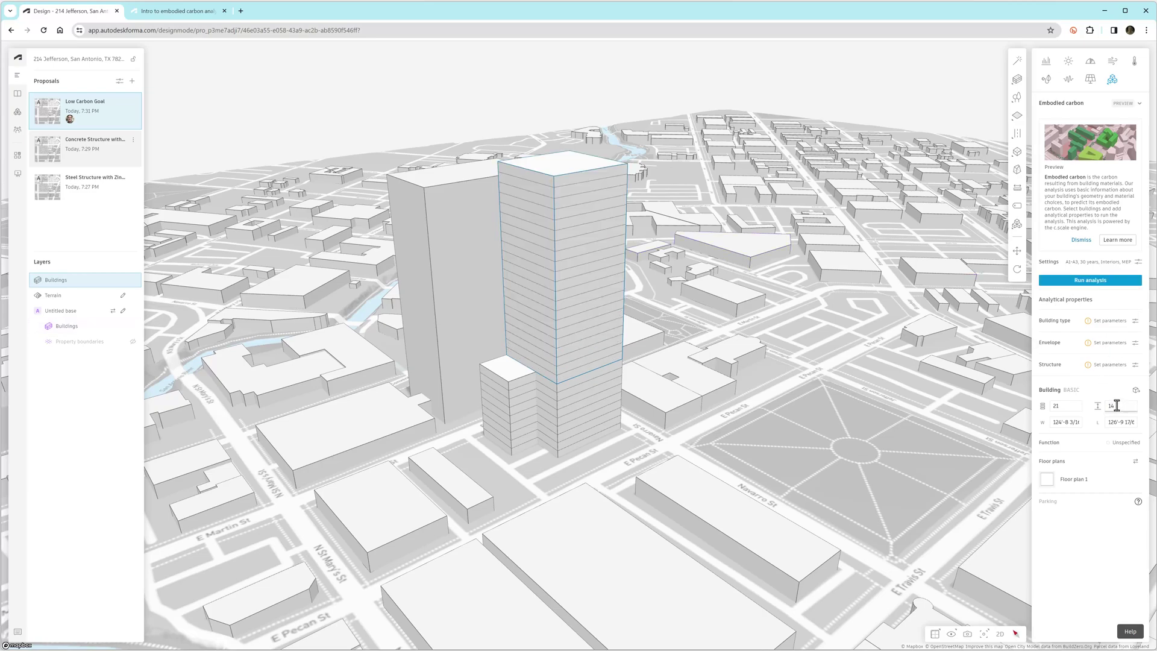
{"action": "left_click", "coordinate": [1071, 409]}
{"action": "type", "text": "8"}
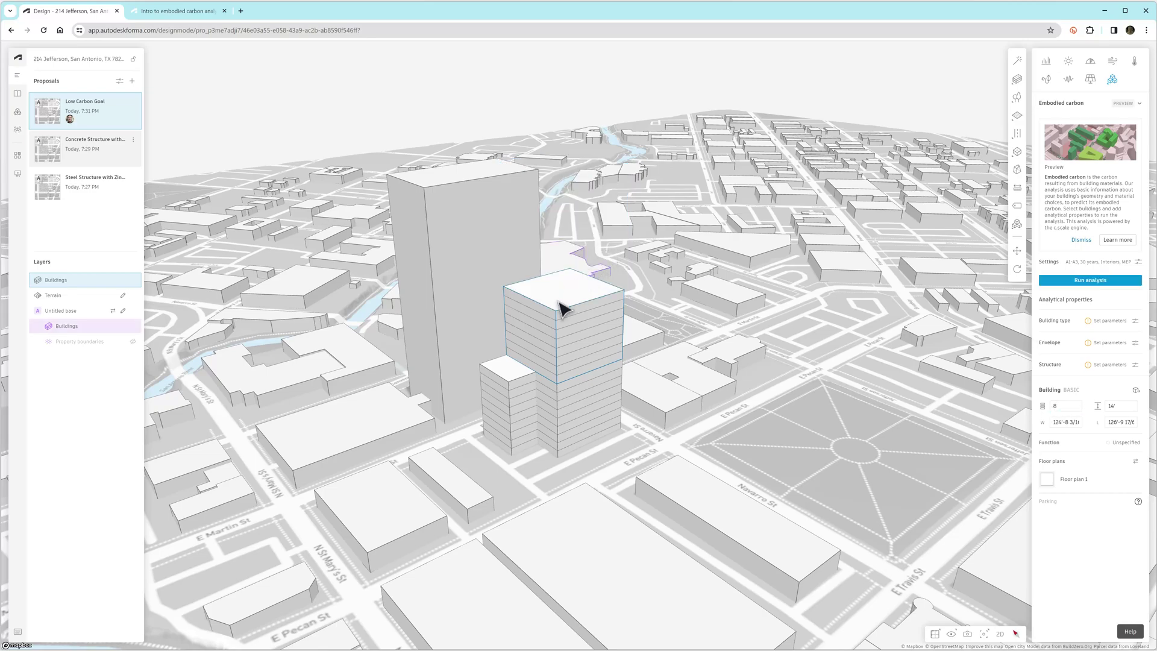
- Give the podium Hardwood Rainscreen cladding with a 35% window-to-wall ratio
{"action": "left_click", "coordinate": [503, 369]}
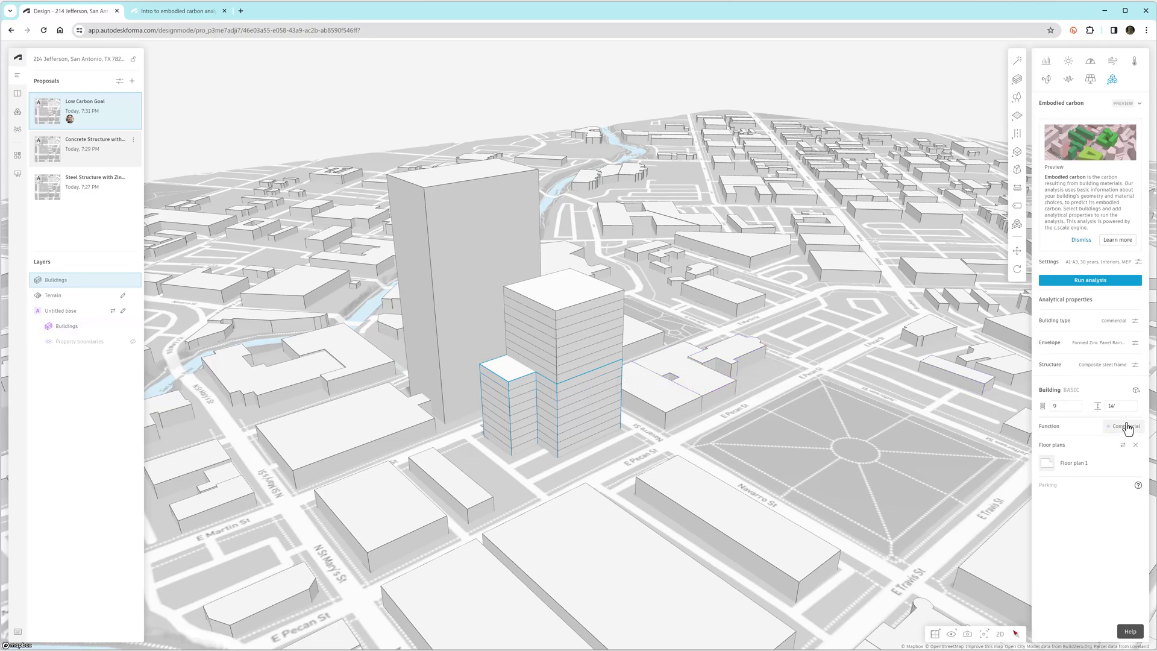
{"action": "left_click", "coordinate": [1136, 343]}
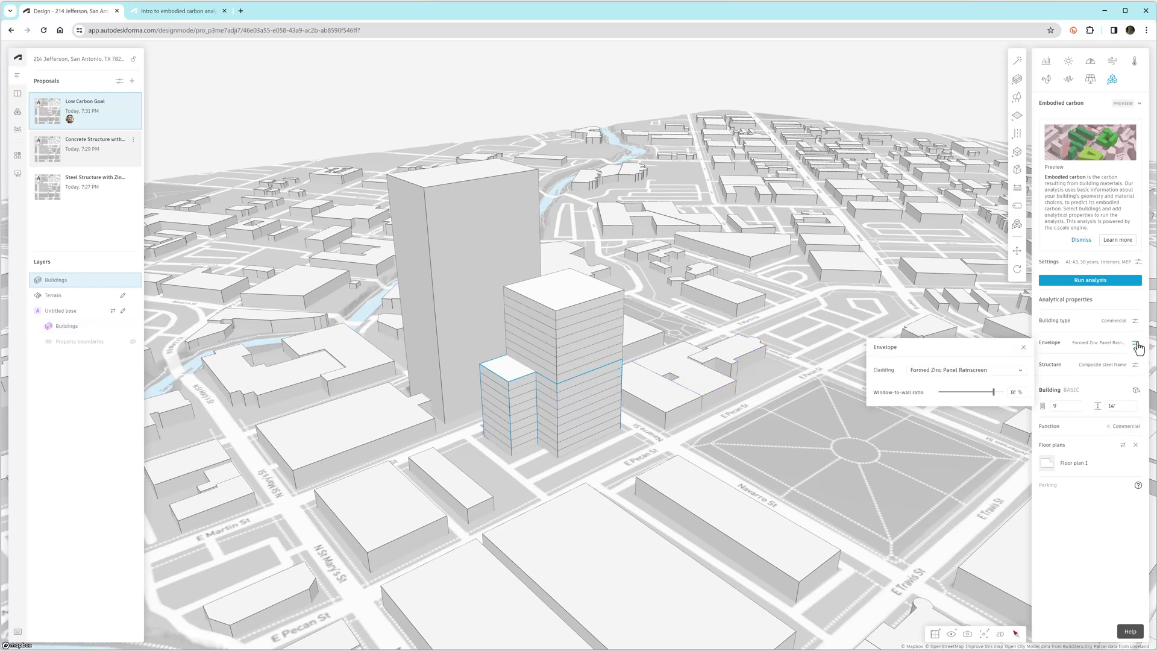
{"action": "left_click", "coordinate": [1021, 372]}
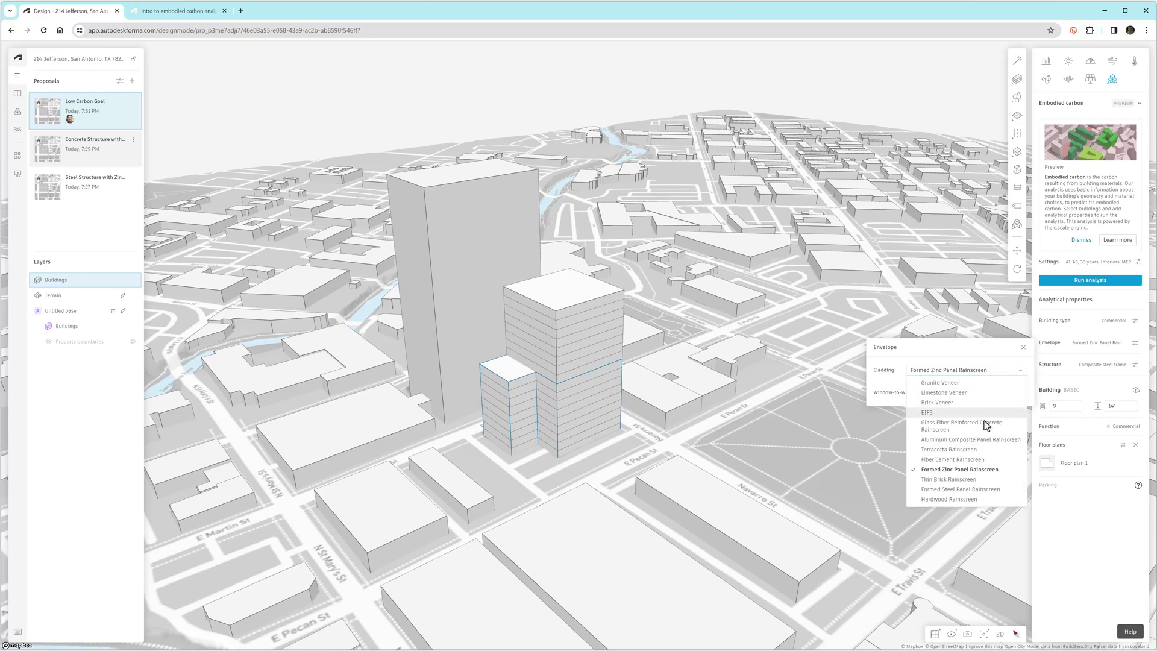
{"action": "left_click", "coordinate": [957, 498]}
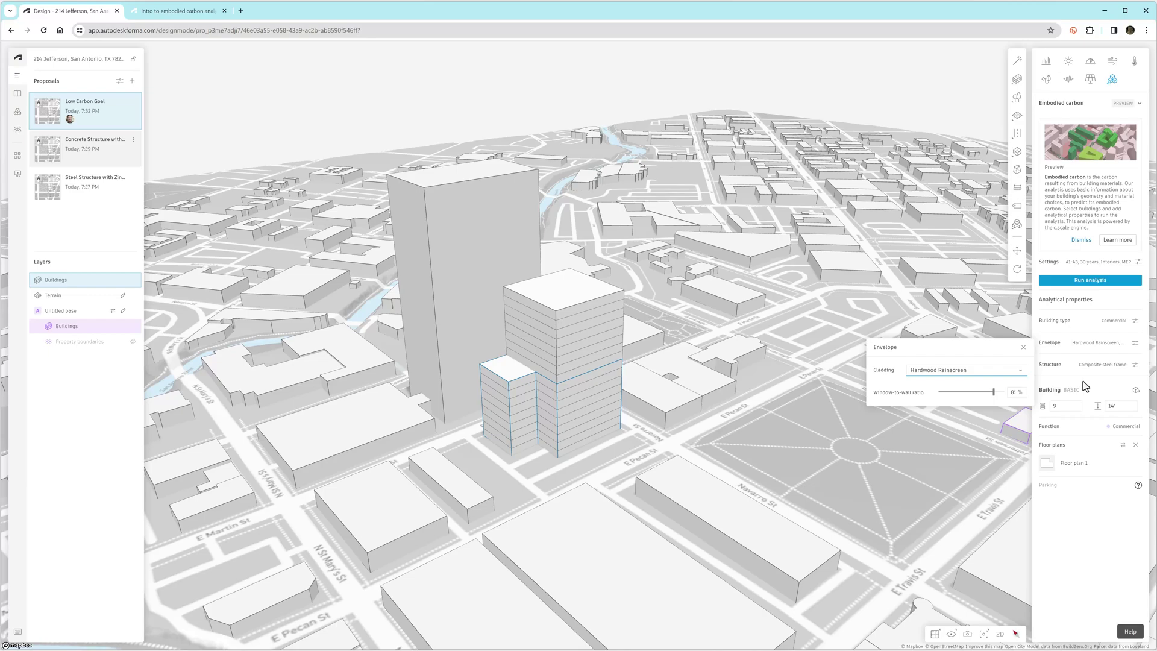
{"action": "double_click", "coordinate": [1012, 392]}
{"action": "type", "text": "37"}
{"action": "key", "text": "Return"}
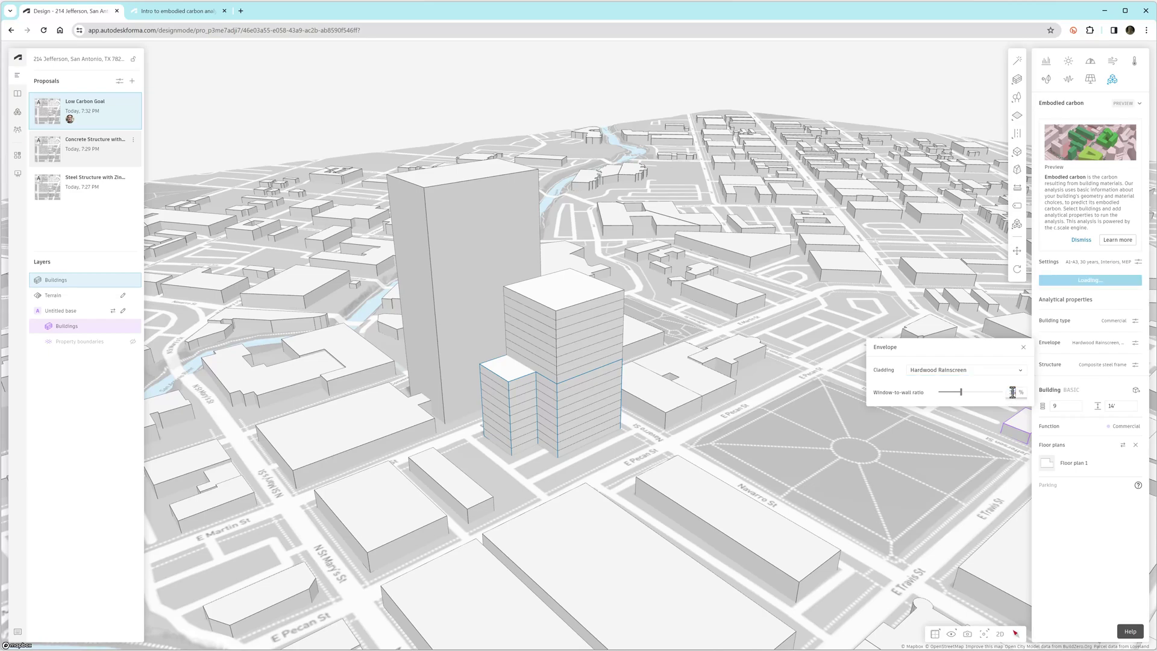
- Set the podium's structure to Reinforced concrete
{"action": "left_click", "coordinate": [1135, 364]}
{"action": "left_click", "coordinate": [1022, 394]}
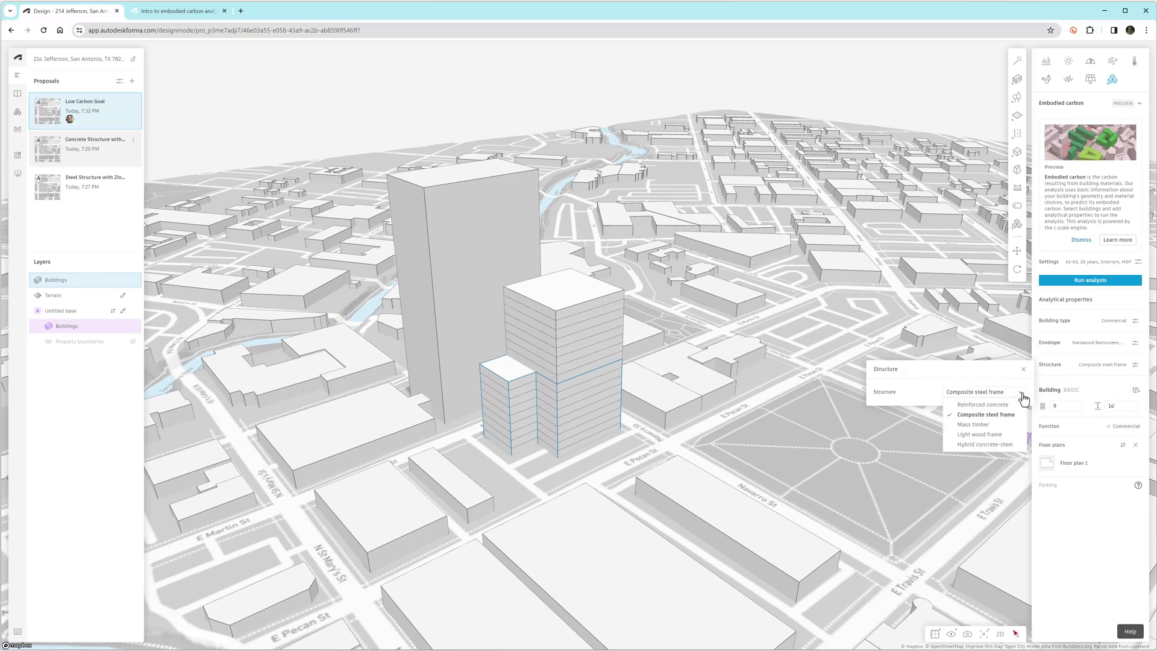
{"action": "left_click", "coordinate": [978, 406]}
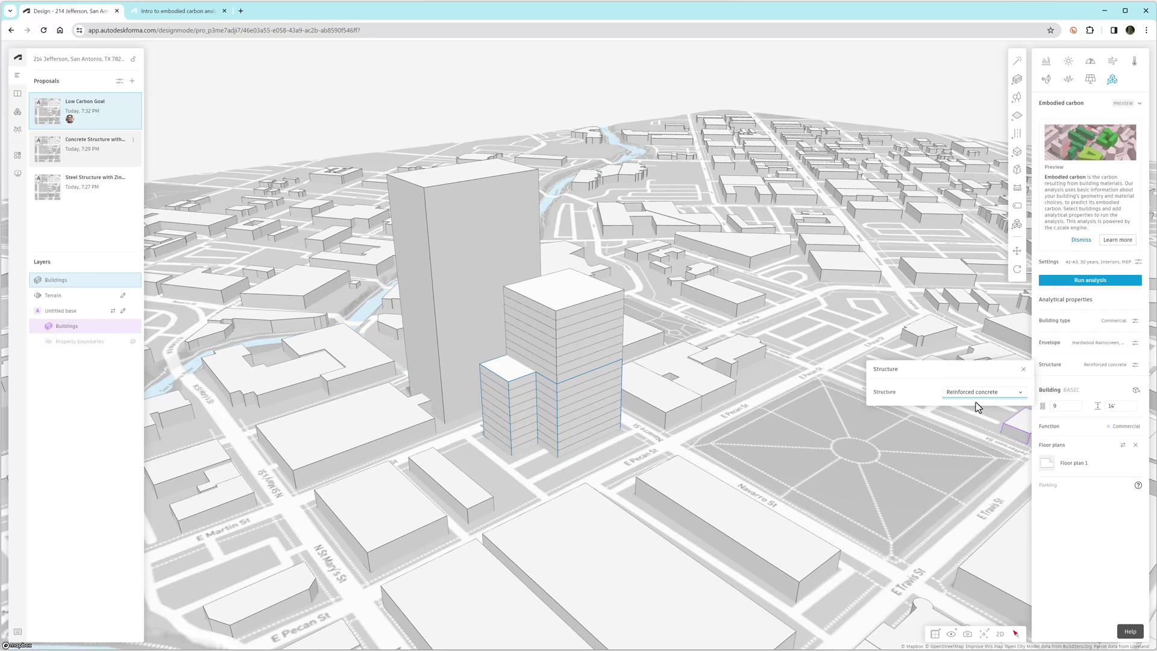
{"action": "left_click", "coordinate": [589, 284]}
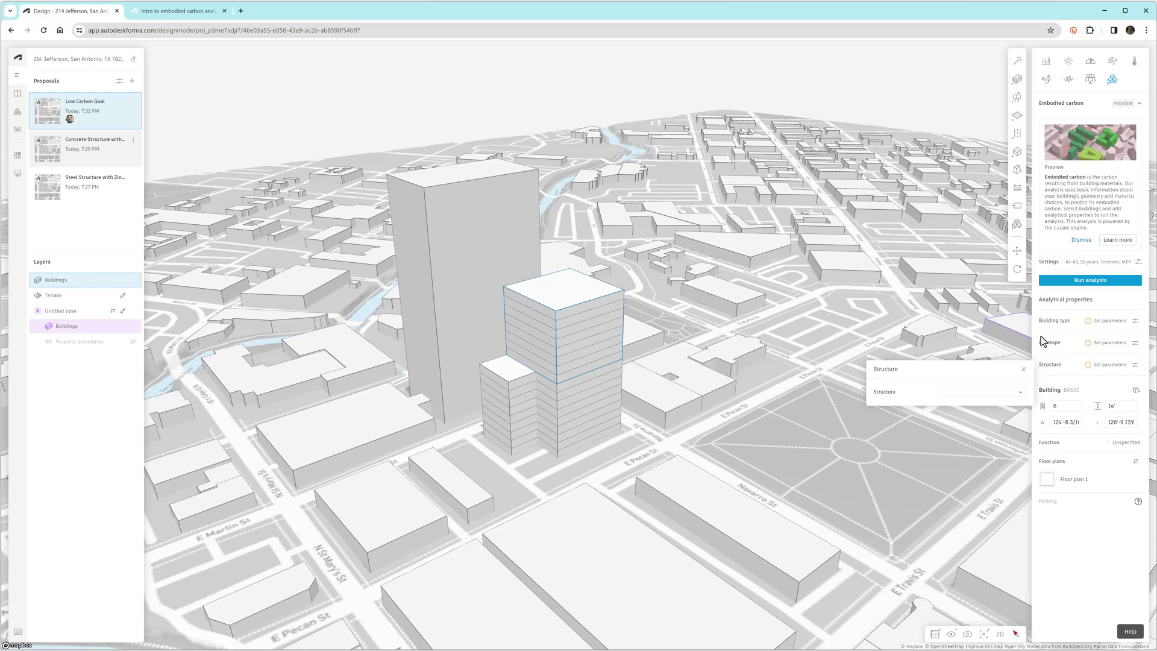
- Make the upper tower Commercial with Hardwood Rainscreen cladding and 25% window-to-wall ratio
{"action": "left_click", "coordinate": [1135, 325]}
{"action": "left_click", "coordinate": [1019, 353]}
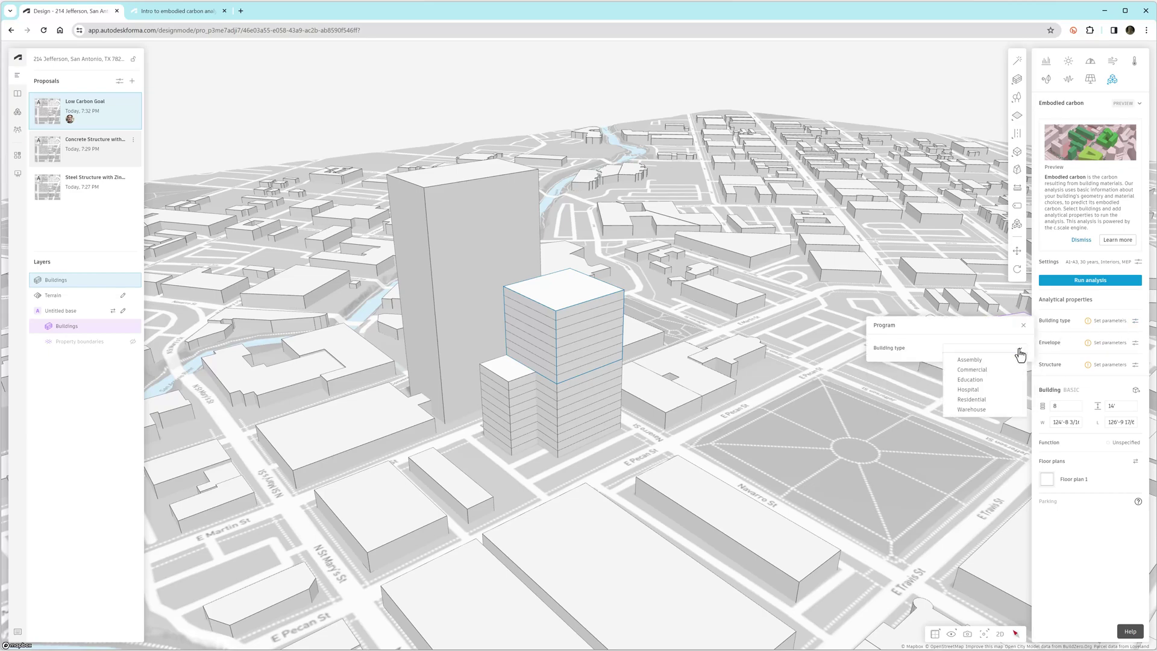
{"action": "left_click", "coordinate": [988, 369]}
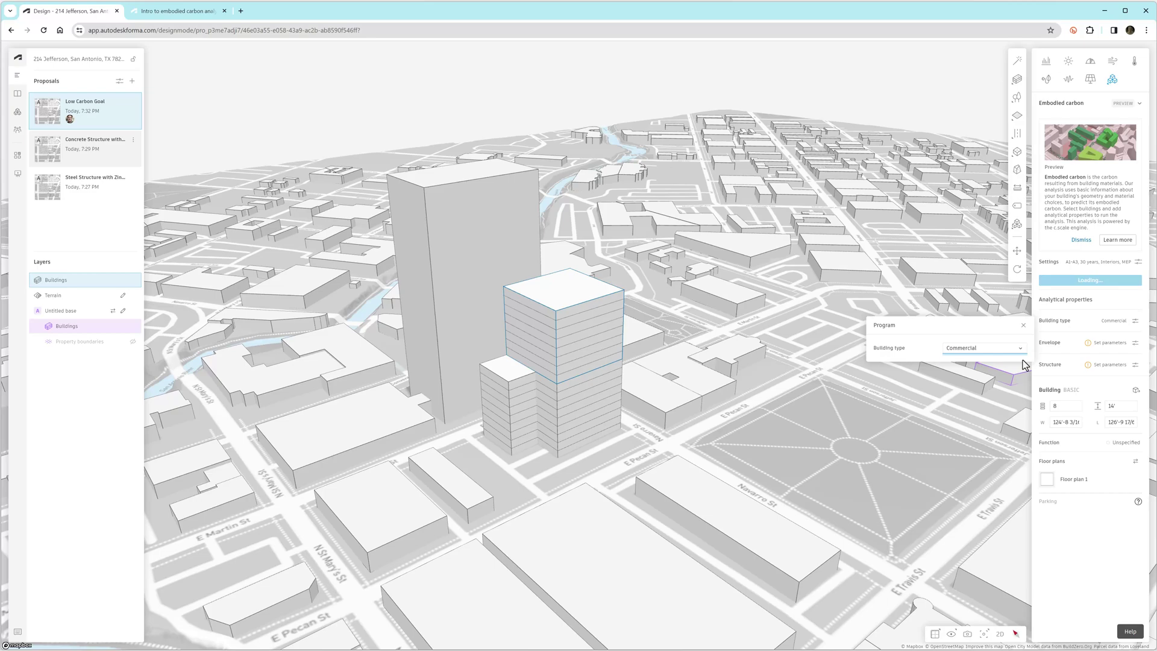
{"action": "left_click", "coordinate": [1135, 343]}
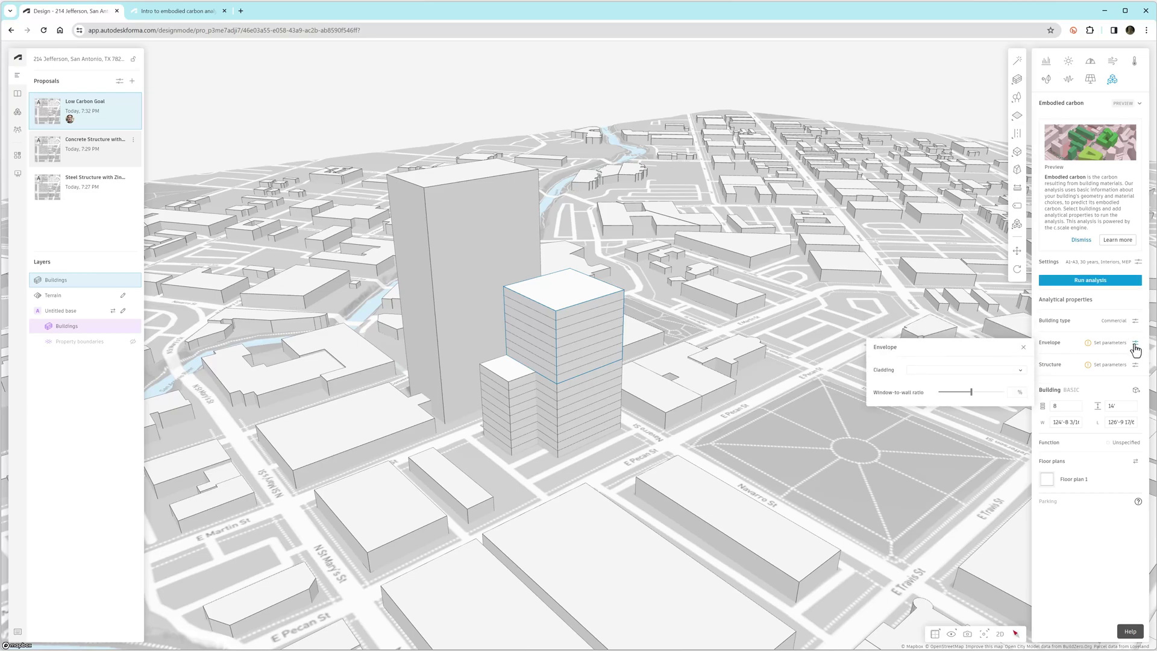
{"action": "left_click", "coordinate": [1020, 374]}
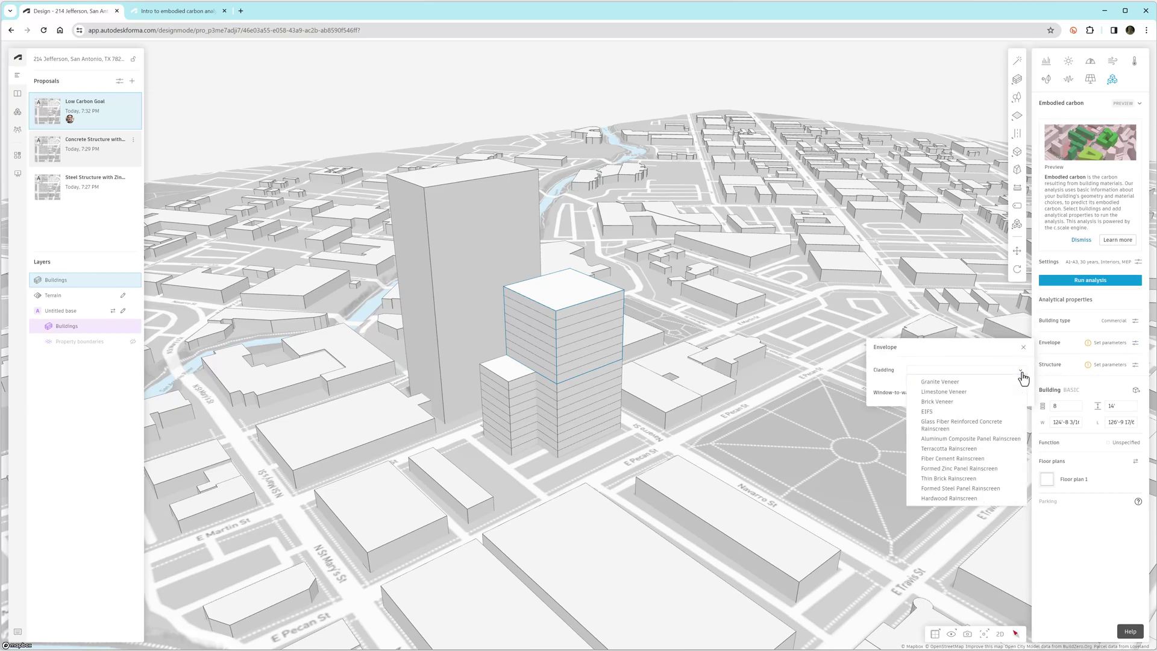
{"action": "left_click", "coordinate": [971, 497]}
{"action": "left_click", "coordinate": [1011, 393]}
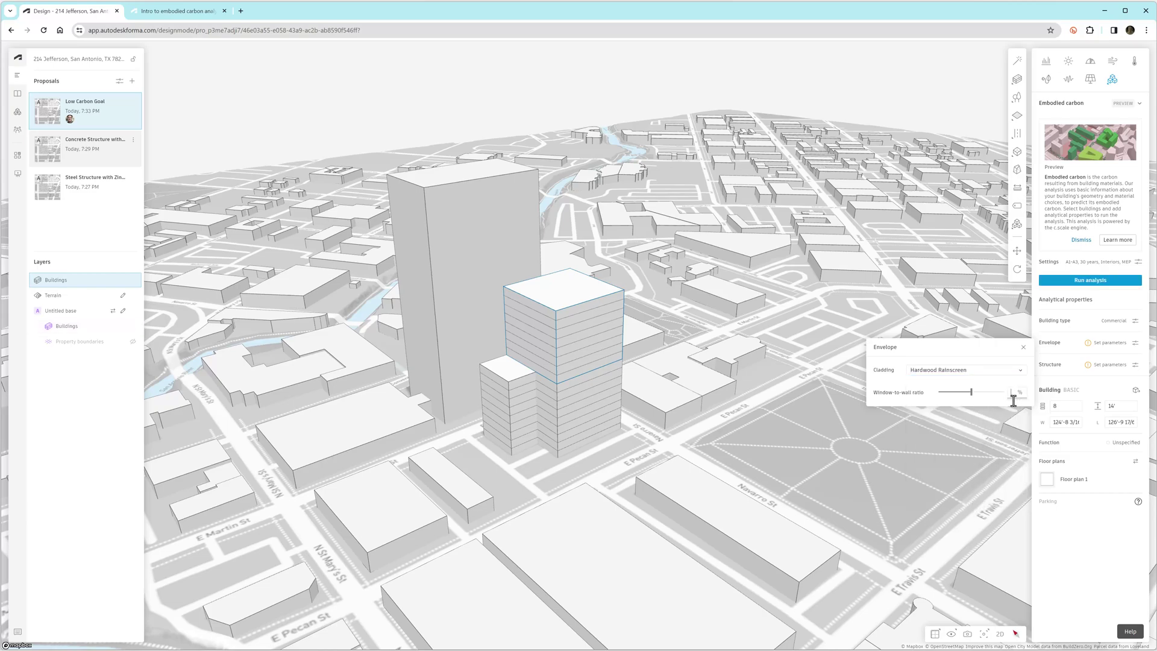
{"action": "type", "text": "25"}
- Set the upper tower's structure to Mass timber and run the analysis, giving 62 kgCO₂e/ft²
{"action": "left_click", "coordinate": [1134, 365]}
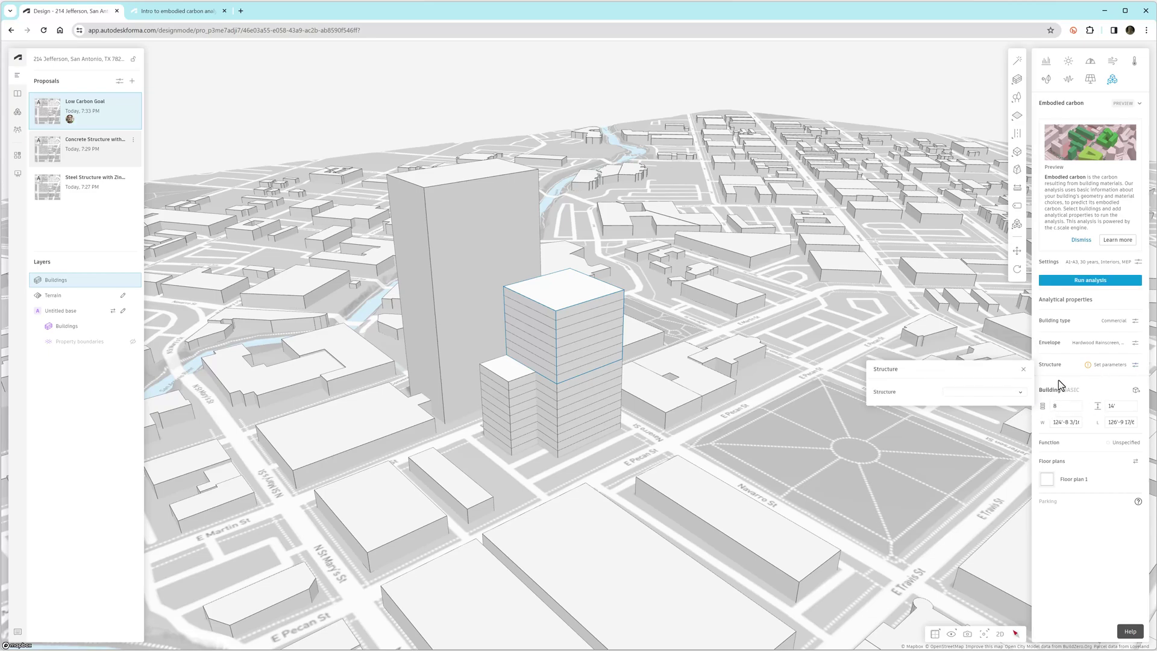
{"action": "left_click", "coordinate": [1019, 393]}
{"action": "left_click", "coordinate": [982, 425]}
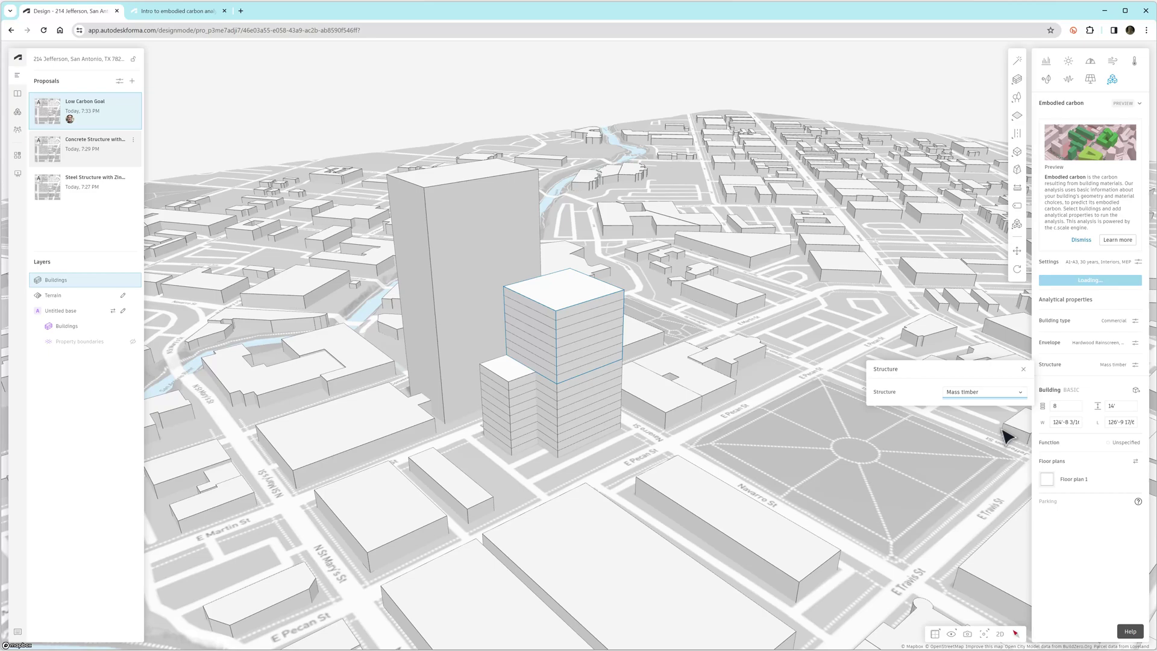
{"action": "left_click", "coordinate": [1021, 370]}
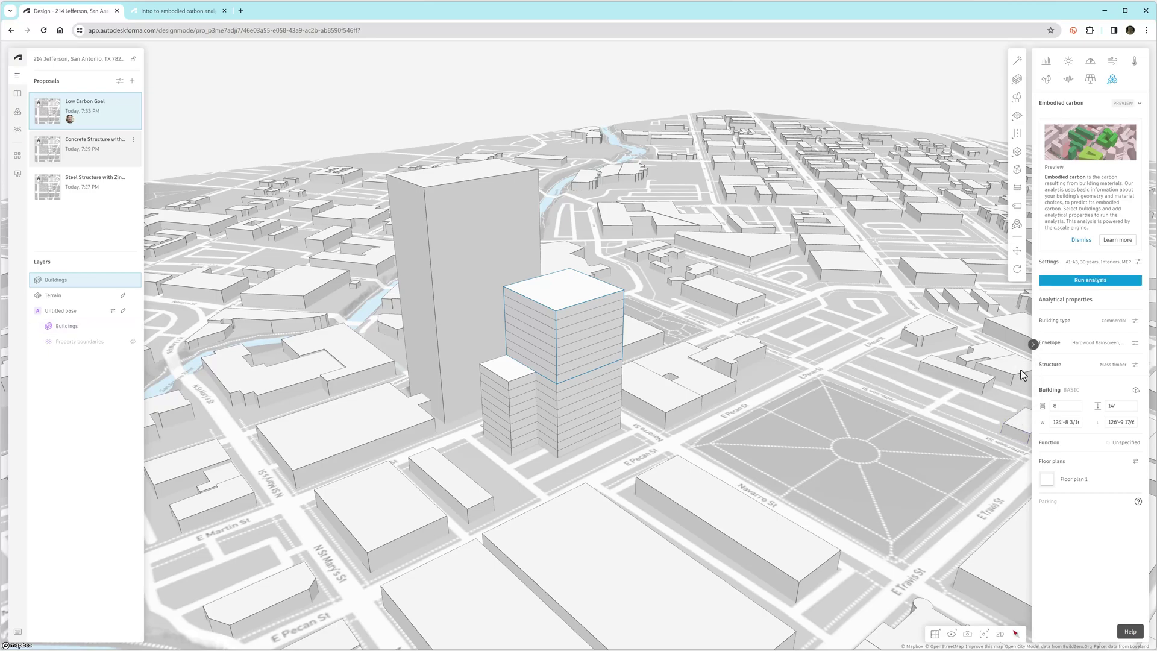
{"action": "left_click", "coordinate": [1088, 282]}
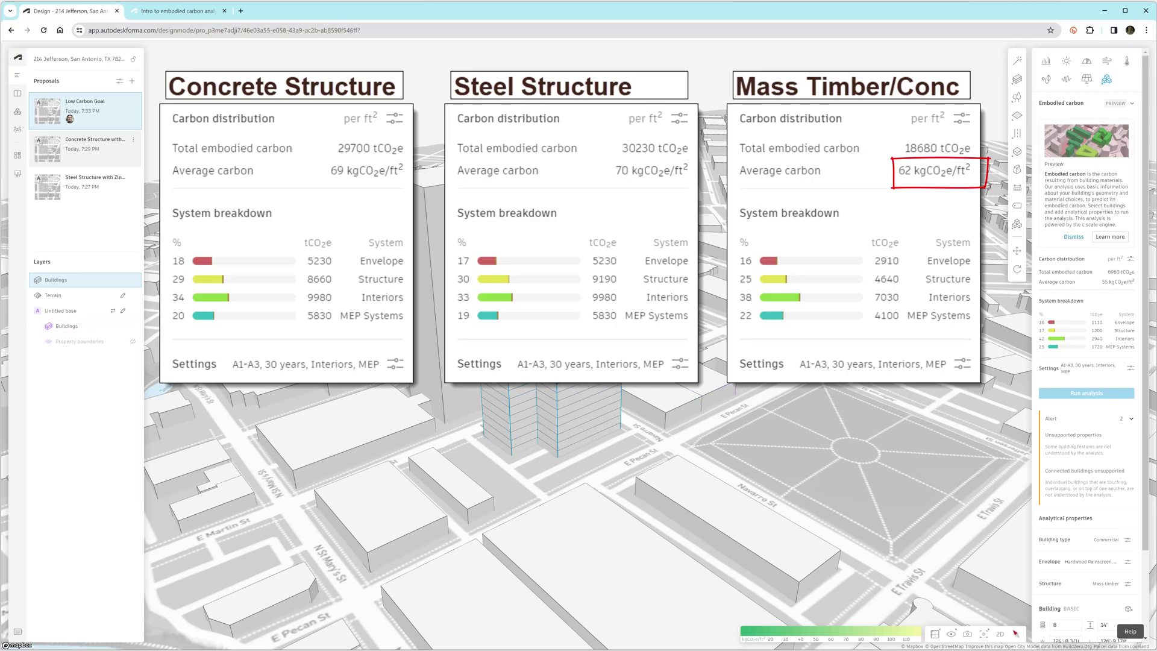
- Select the central tower and show carbon per building, totalling 18,680 tCO₂e
{"action": "left_click", "coordinate": [548, 422]}
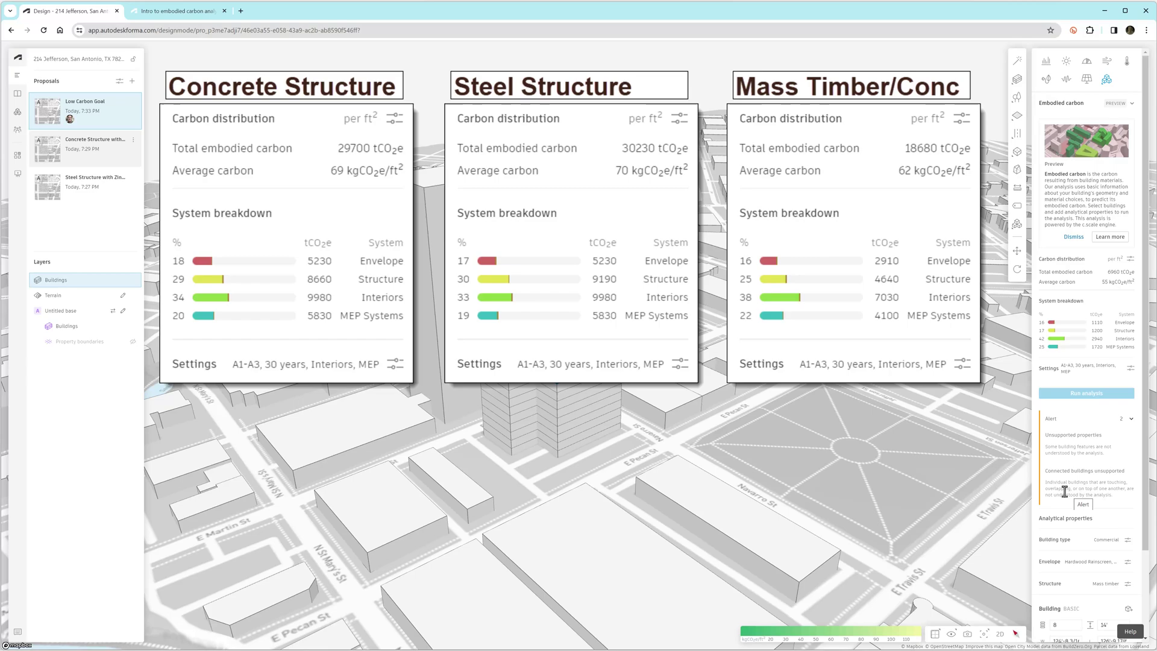
{"action": "left_click", "coordinate": [1130, 259]}
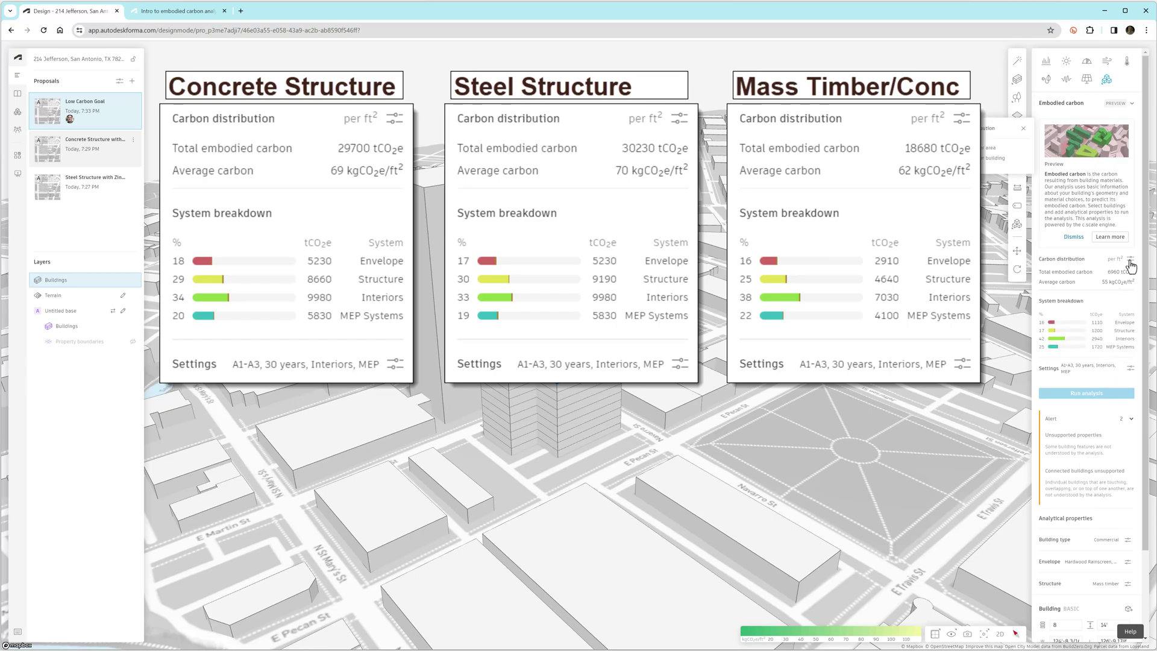
{"action": "left_click", "coordinate": [991, 159]}
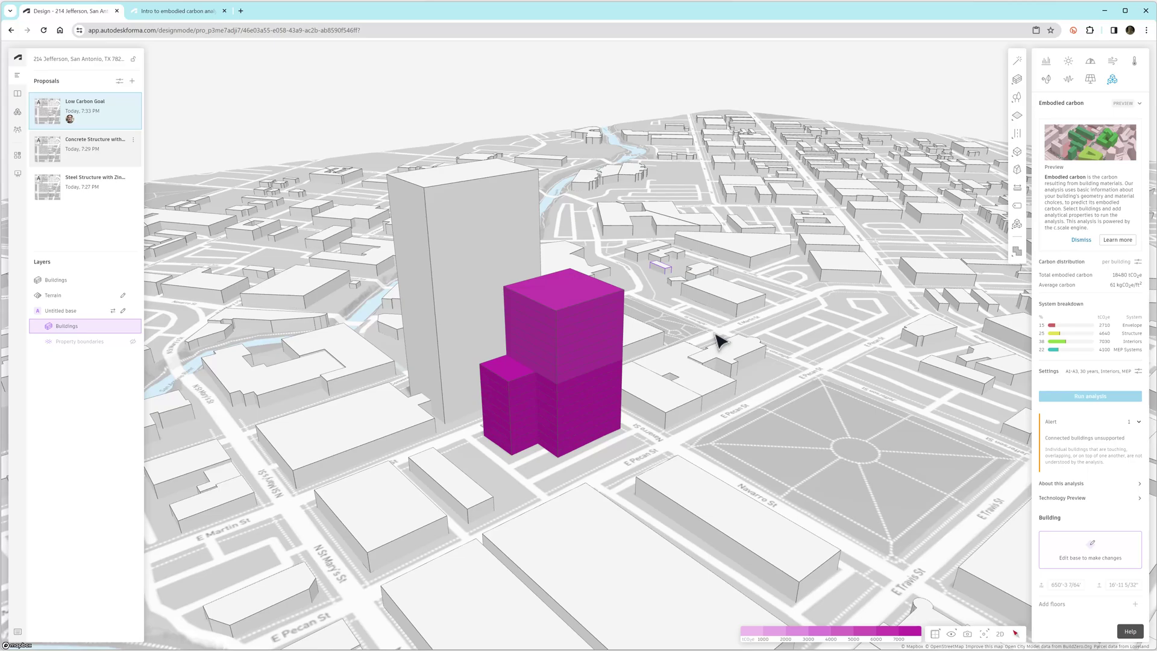
{"action": "right_click_drag", "start_coordinate": [718, 336], "coordinate": [697, 313]}
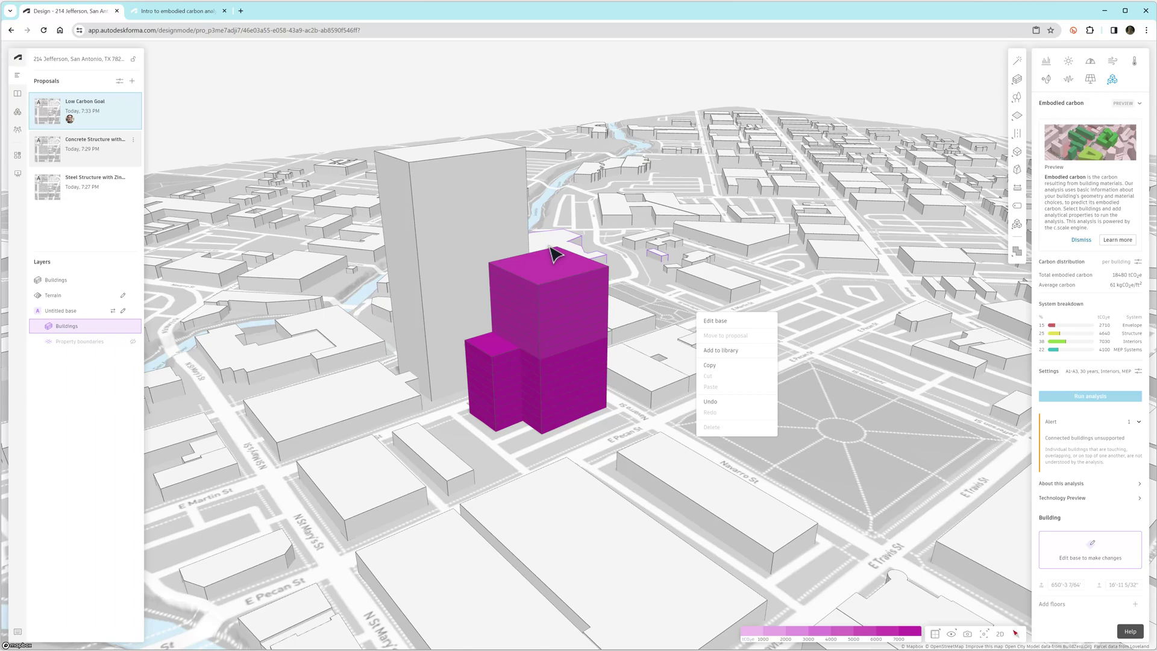
- Switch the upper block's cladding from Hardwood to Terracotta Rainscreen and rerun the embodied carbon analysis
{"action": "left_click", "coordinate": [551, 258]}
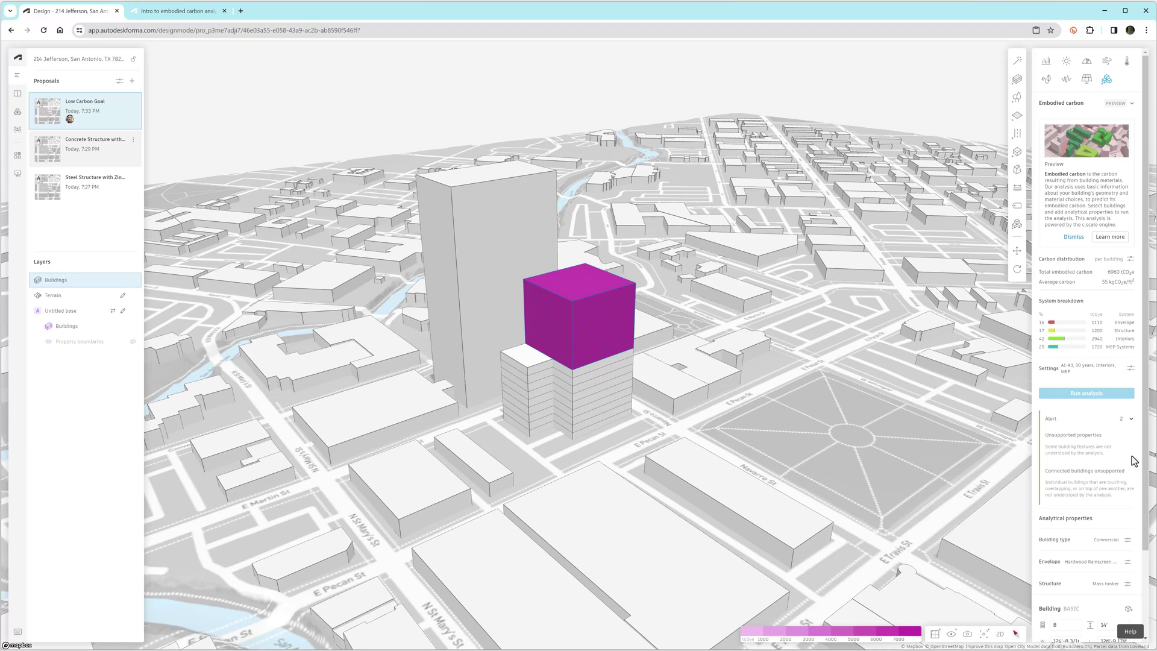
{"action": "left_click", "coordinate": [1131, 418]}
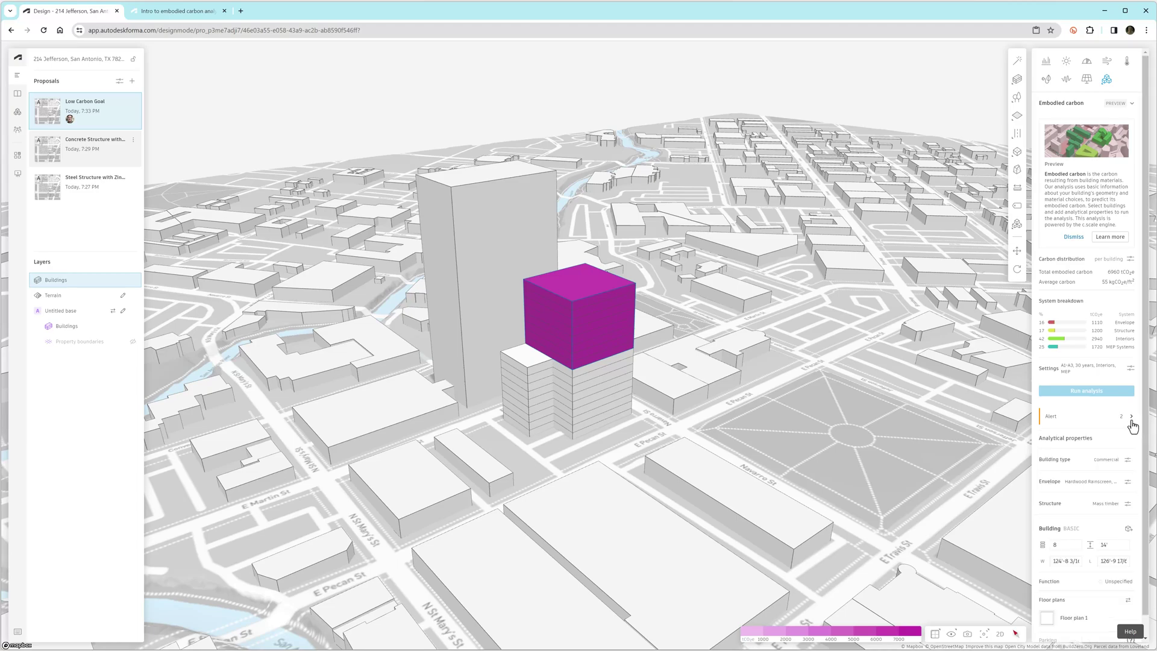
{"action": "left_click", "coordinate": [1127, 482]}
{"action": "left_click", "coordinate": [1022, 510]}
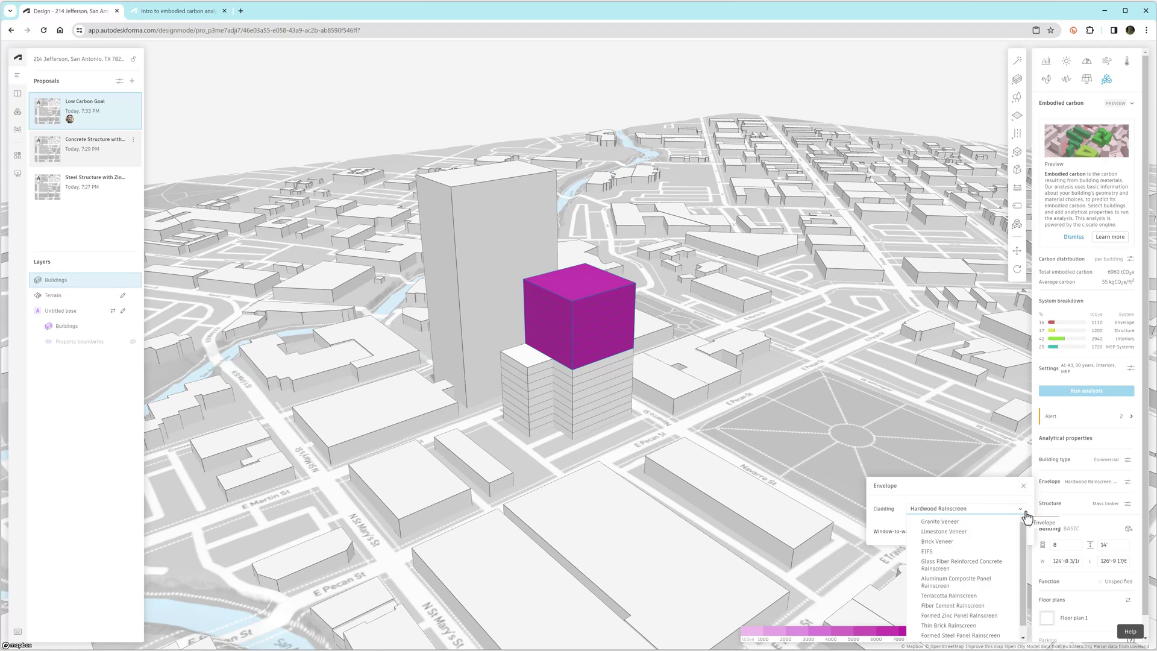
{"action": "left_click", "coordinate": [964, 596]}
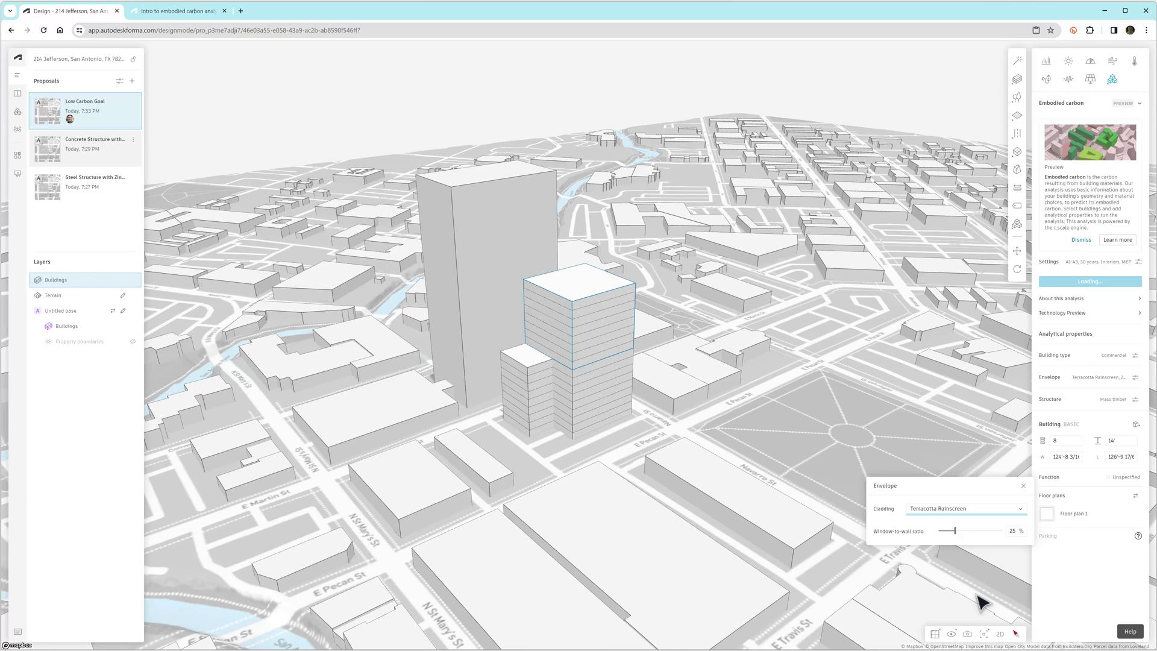
{"action": "left_click", "coordinate": [1023, 485]}
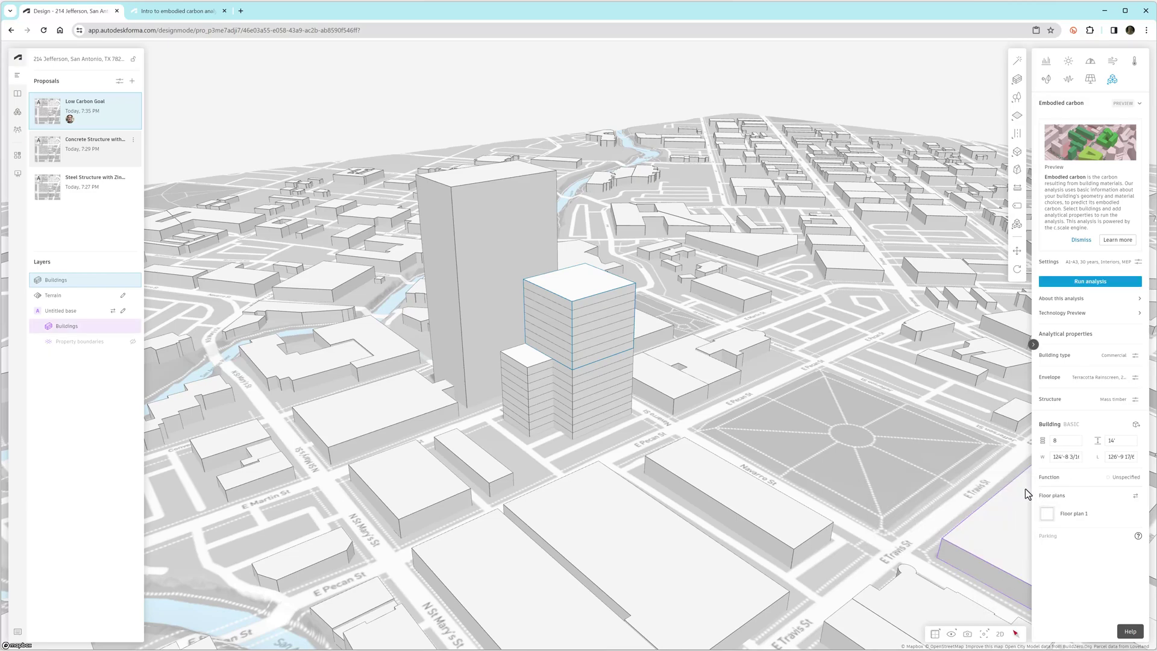
{"action": "left_click", "coordinate": [1102, 282]}
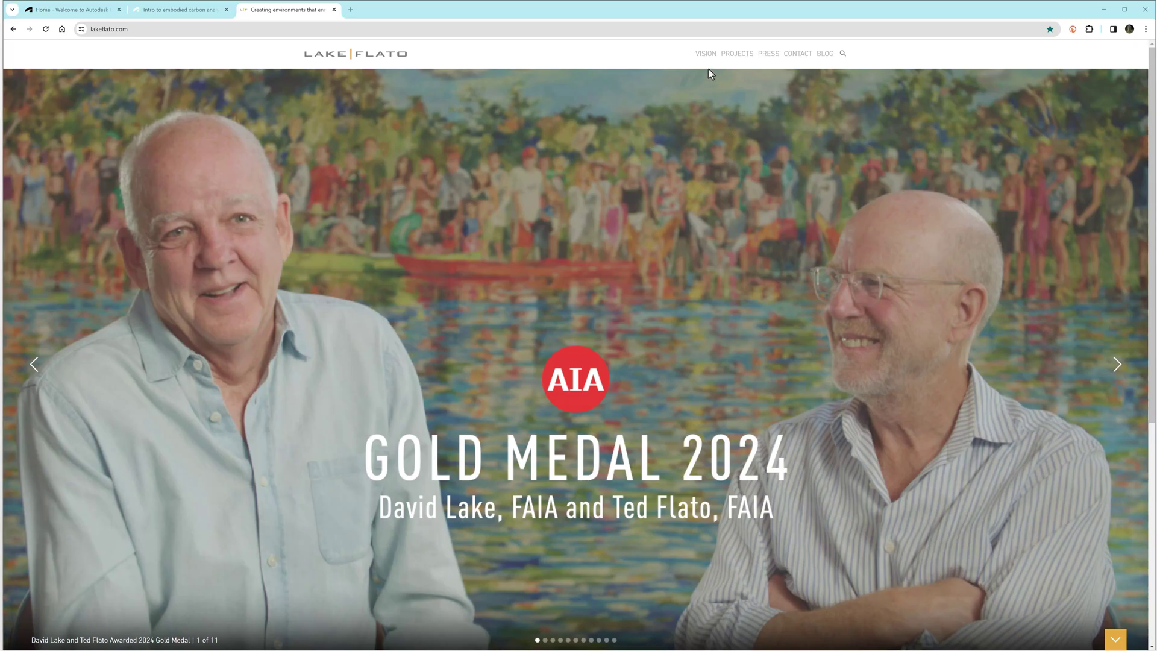
- Go to Lake Flato's Investigations page and open the Embodied Carbon publication on issuu
{"action": "mouse_move", "coordinate": [706, 56]}
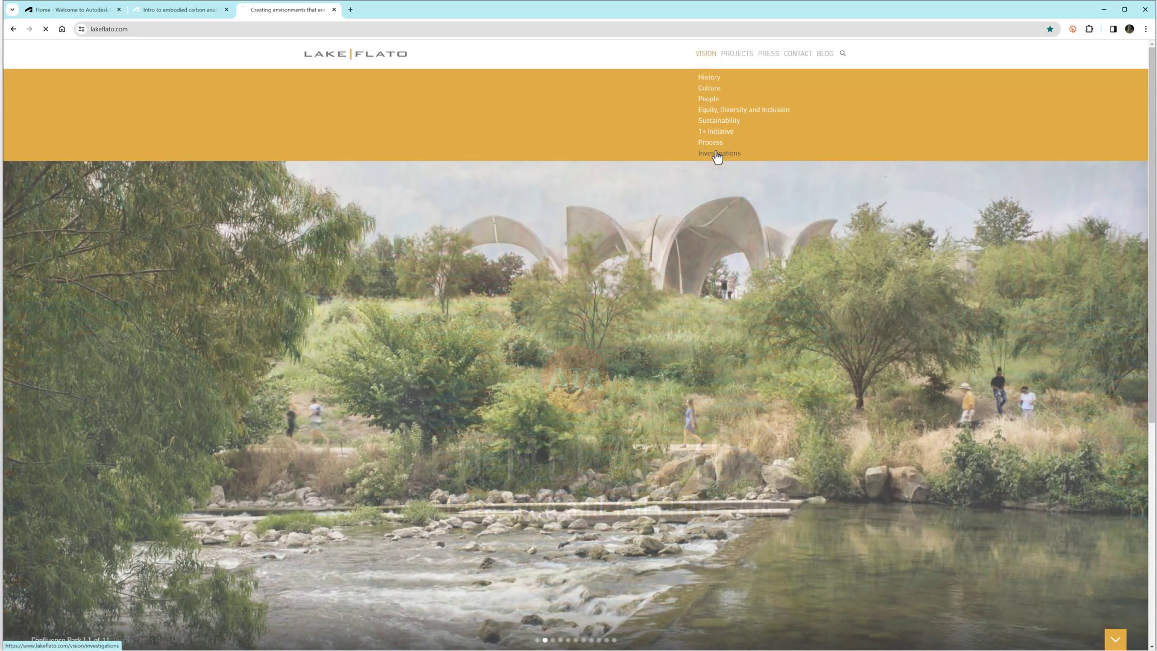
{"action": "left_click", "coordinate": [718, 153]}
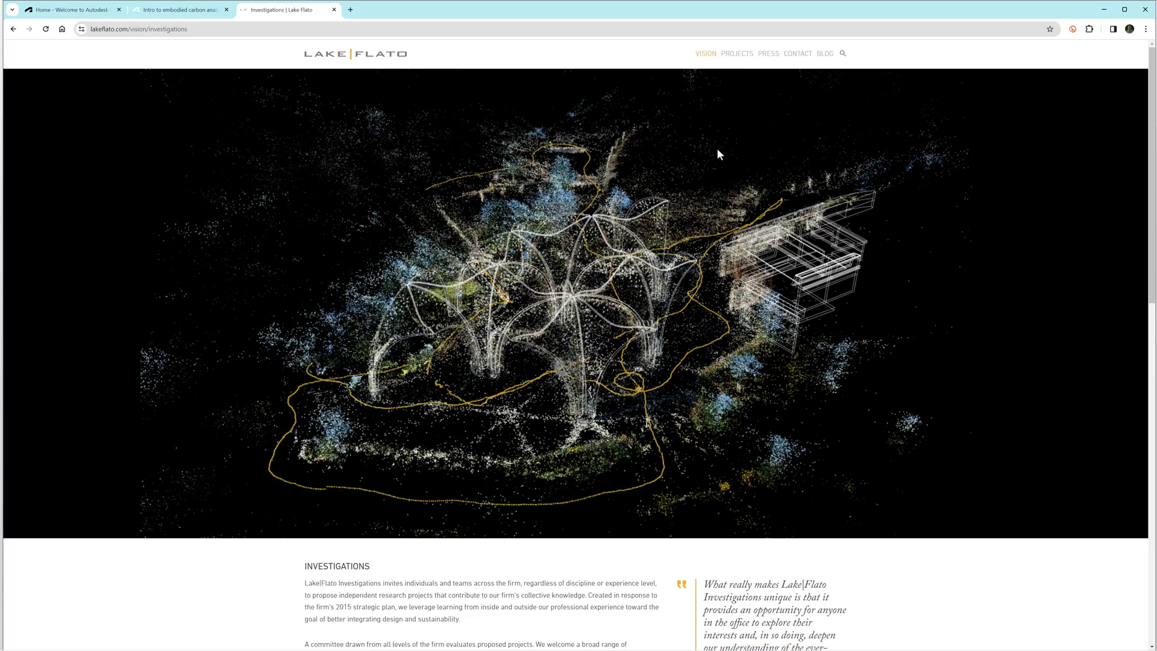
{"action": "scroll", "coordinate": [596, 241], "scroll_direction": "down", "scroll_amount": 10}
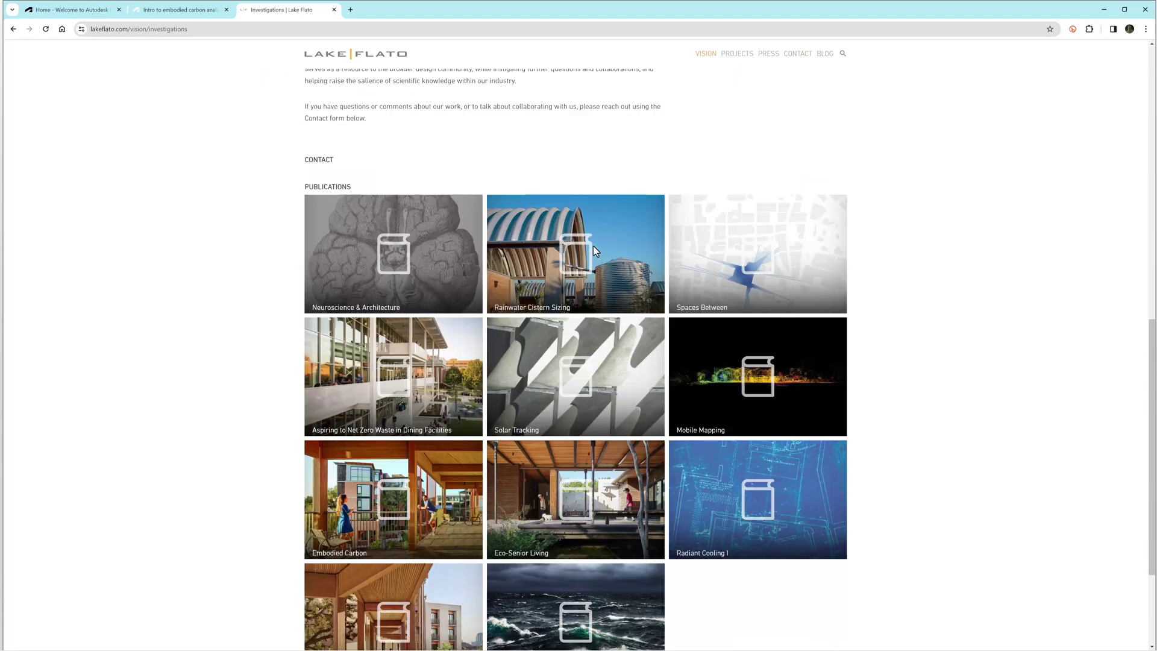
{"action": "scroll", "coordinate": [593, 247], "scroll_direction": "down", "scroll_amount": 3}
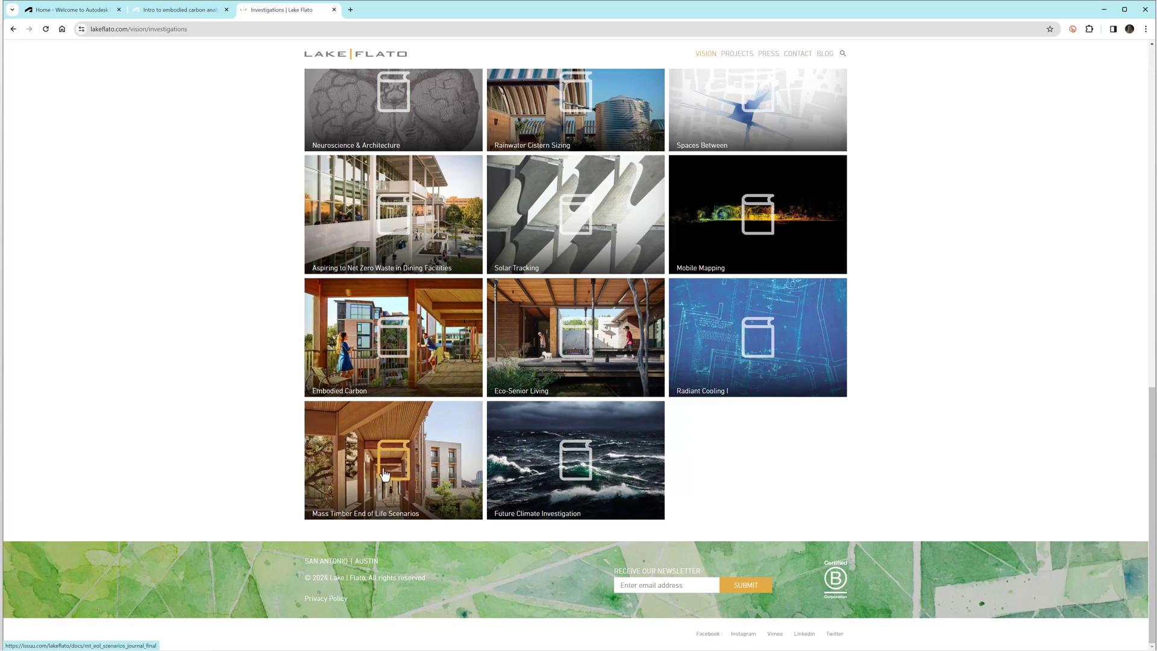
{"action": "left_click", "coordinate": [392, 346]}
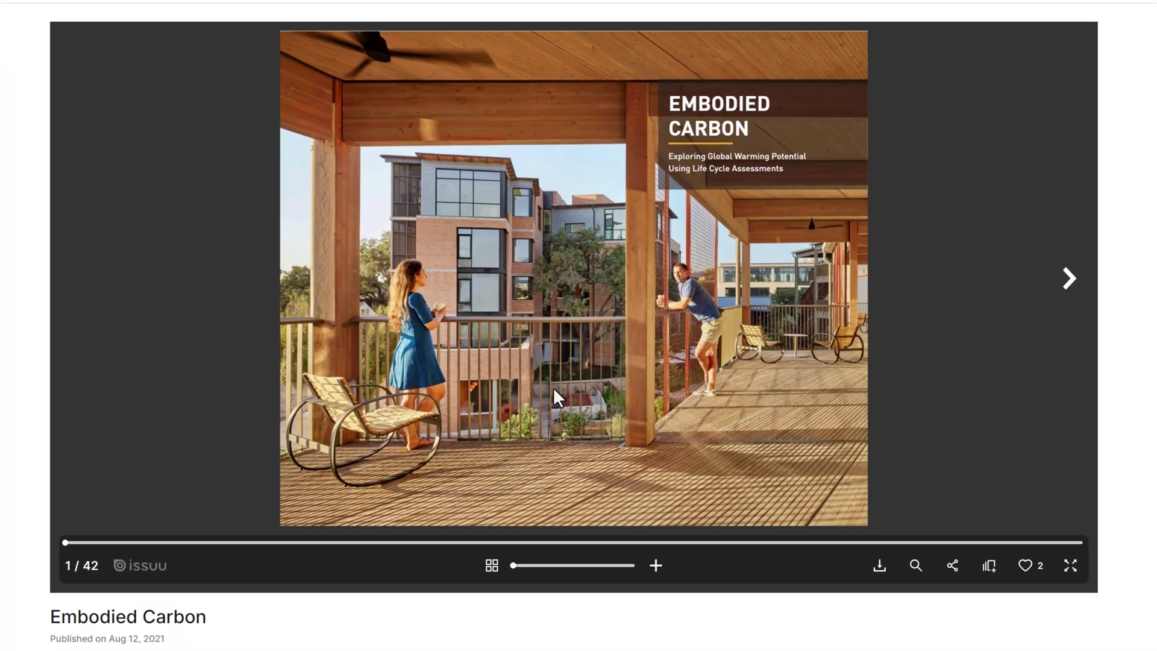
- Page through the Embodied Carbon report's abstract, introduction, life cycle stages and methods to pages 12-13
{"action": "left_click", "coordinate": [1067, 277]}
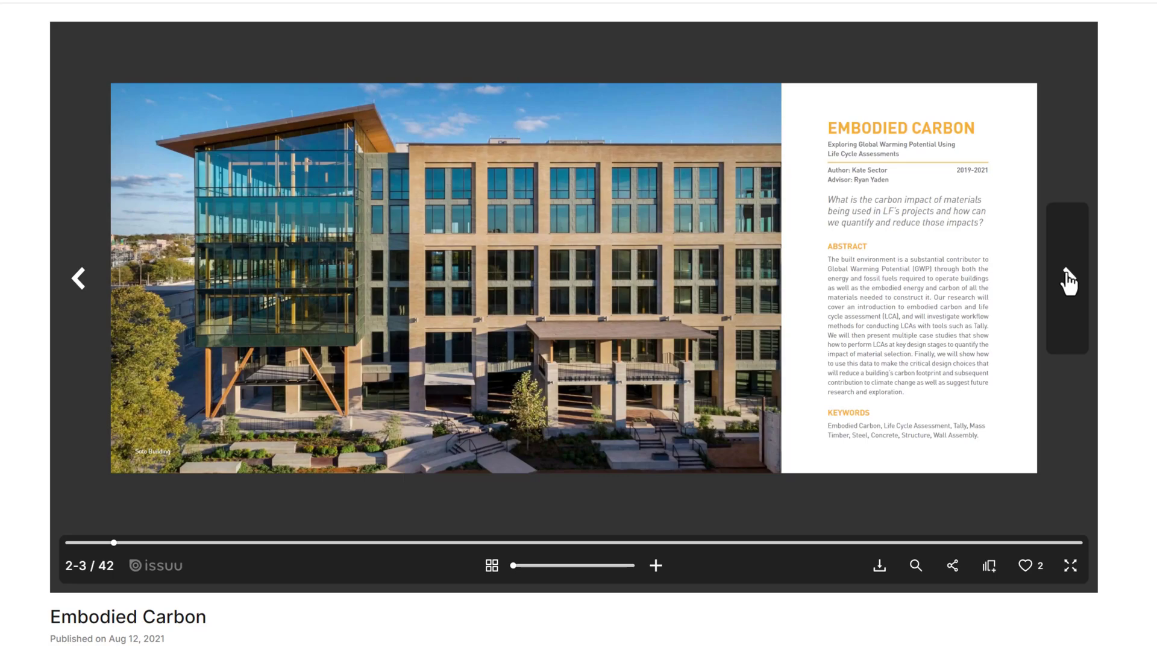
{"action": "left_click", "coordinate": [1067, 278]}
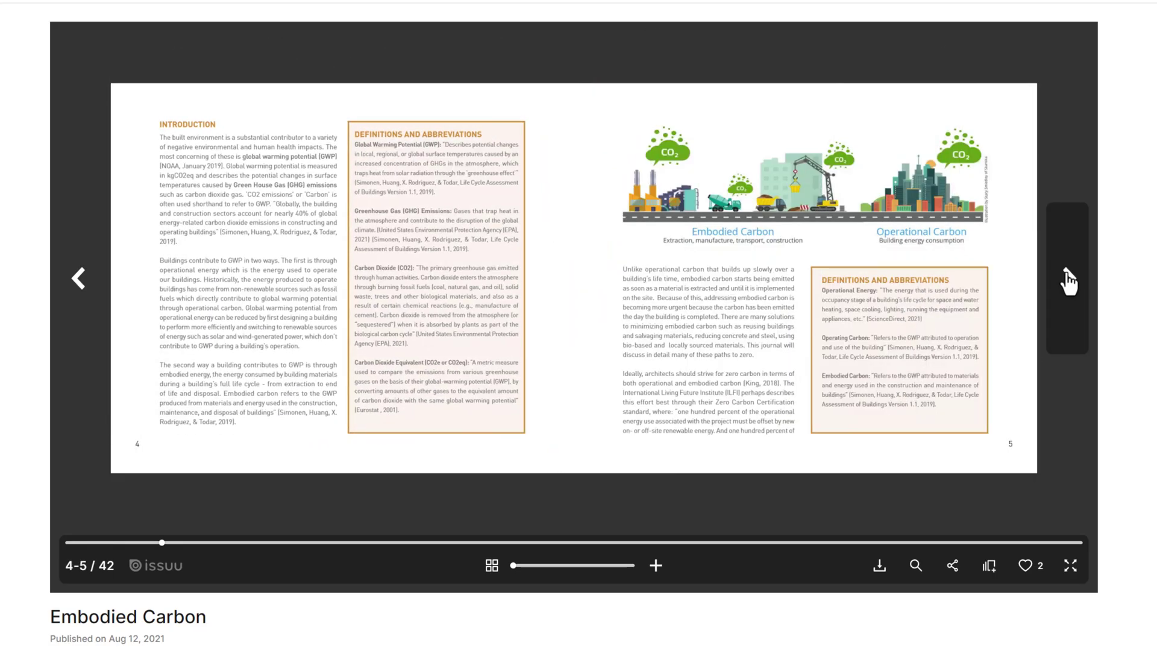
{"action": "left_click", "coordinate": [1067, 279]}
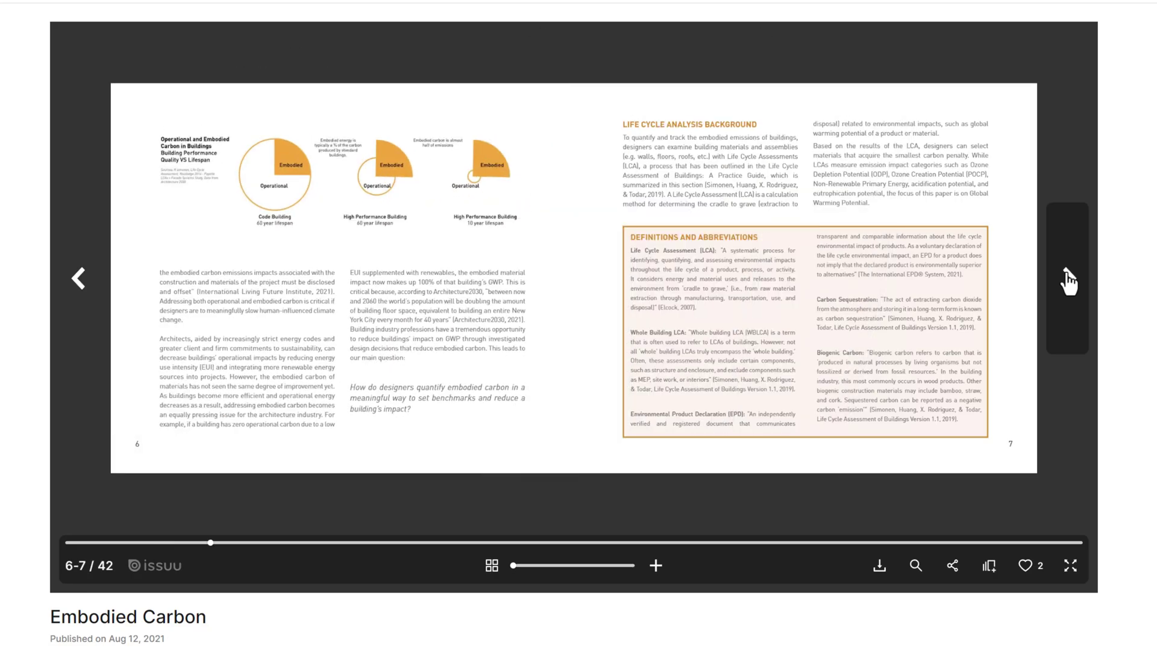
{"action": "left_click", "coordinate": [1067, 278]}
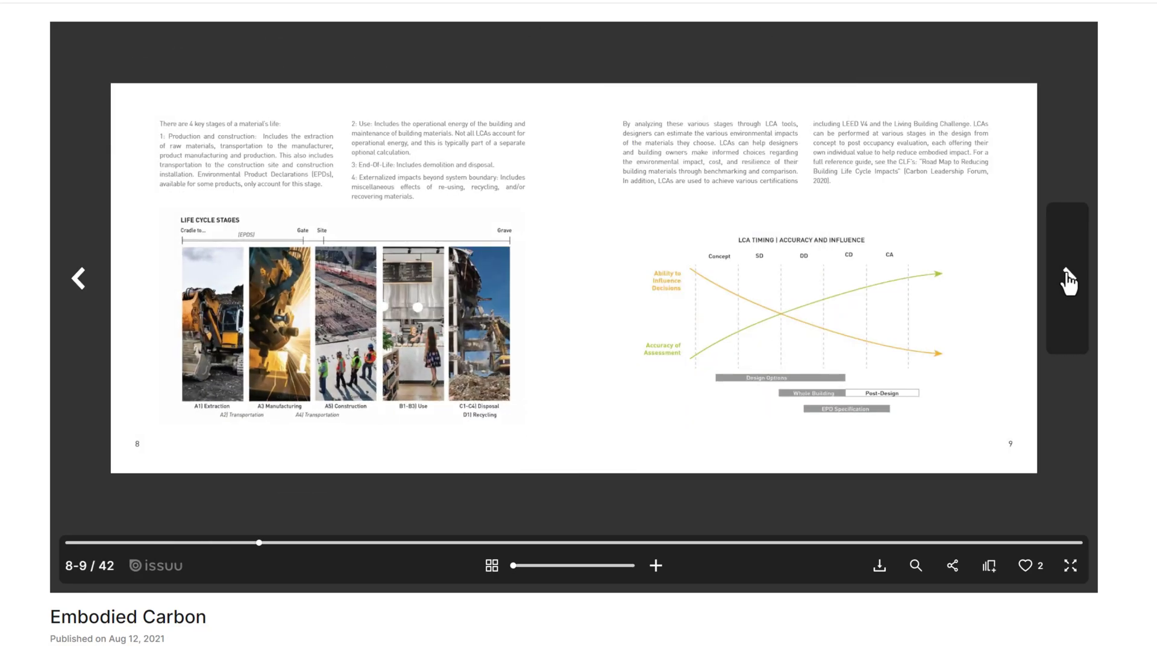
{"action": "left_click", "coordinate": [1066, 278]}
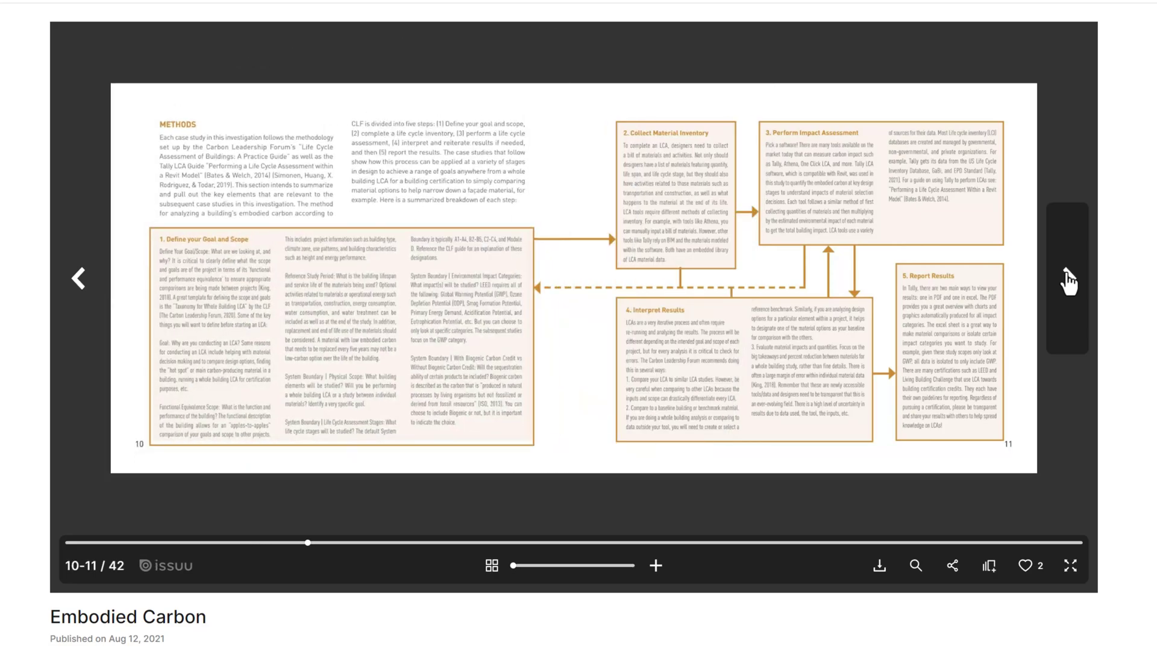
{"action": "left_click", "coordinate": [1067, 278]}
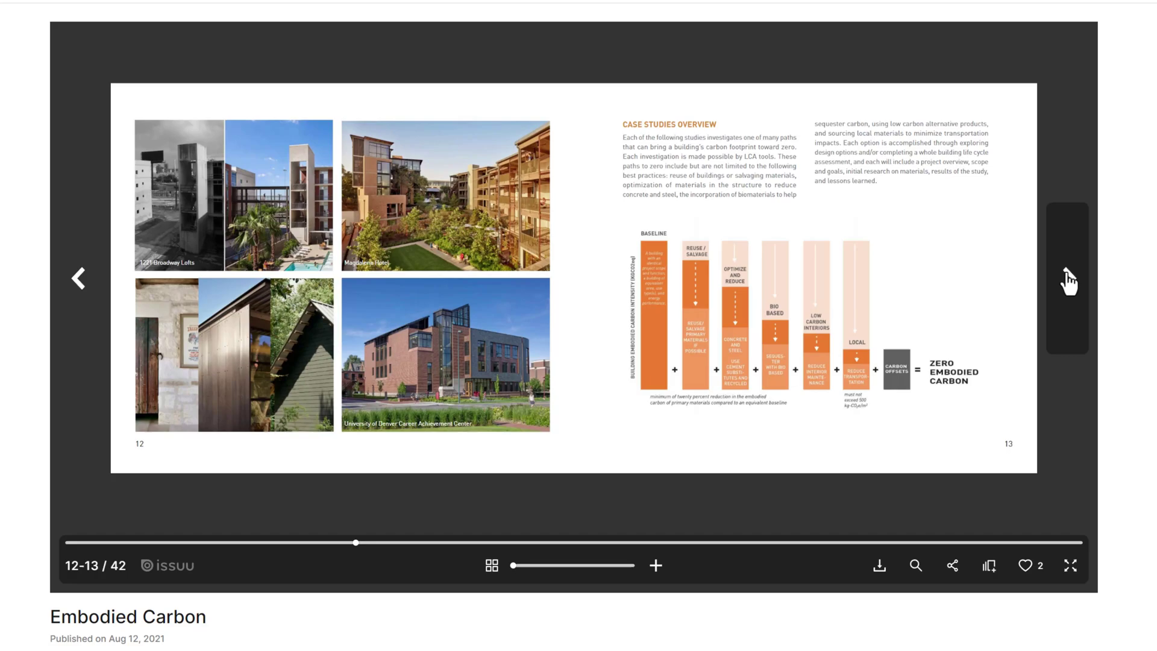
- Continue through Case Studies 1-3 to the siding and insulation findings on pages 26-27
{"action": "left_click", "coordinate": [1067, 279]}
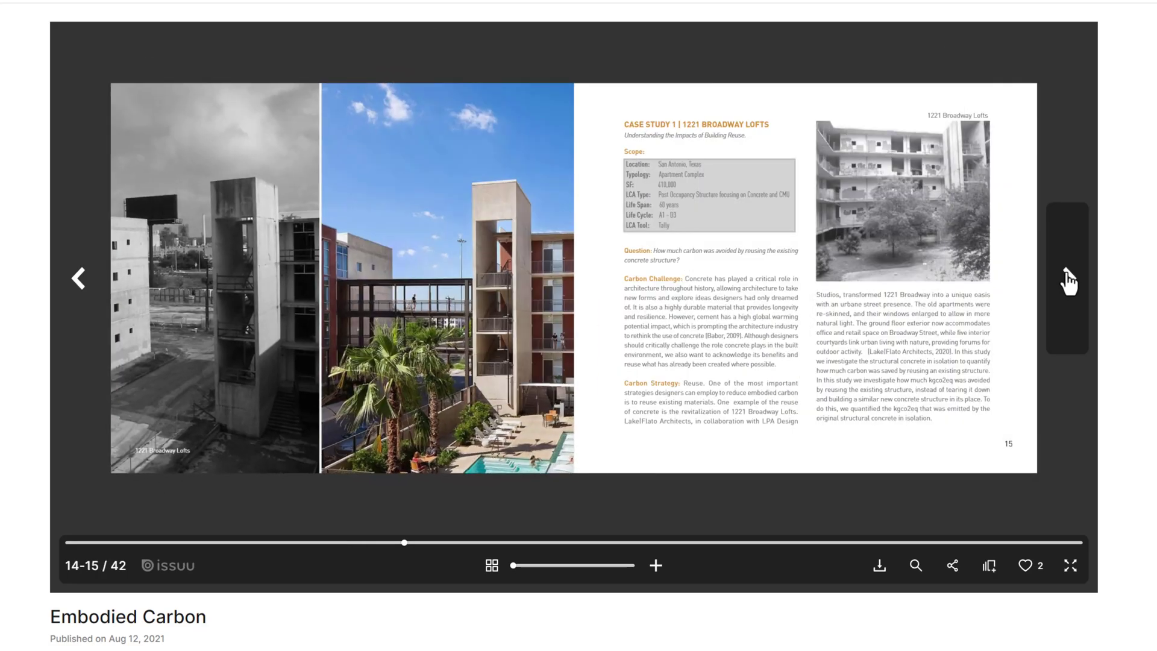
{"action": "left_click", "coordinate": [1067, 278]}
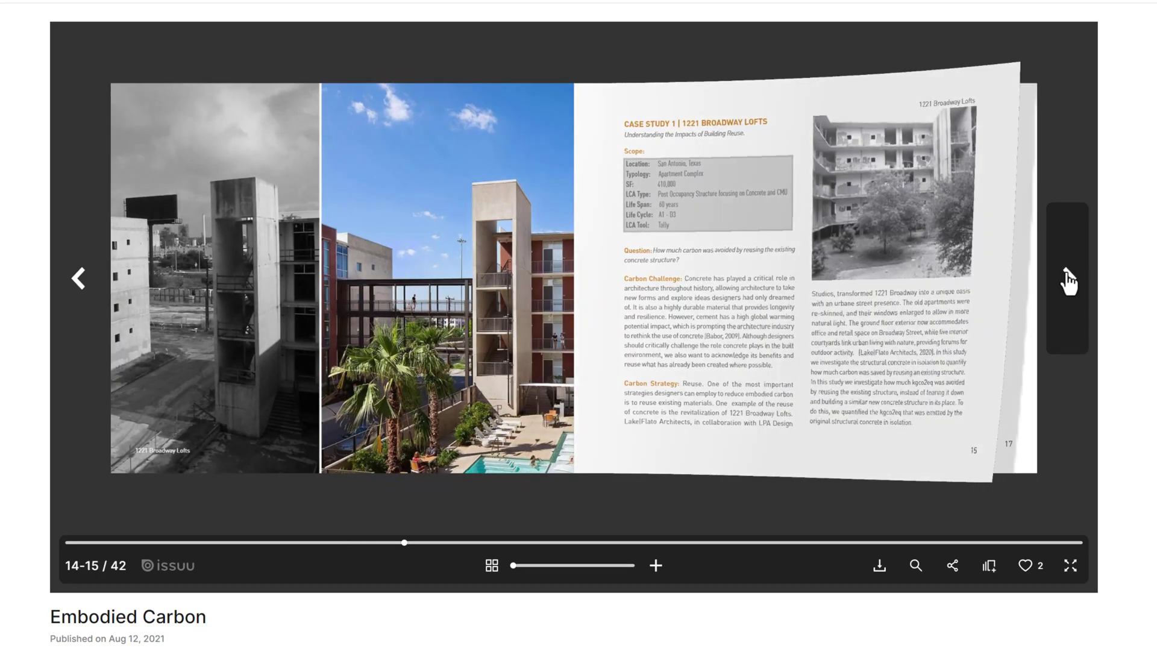
{"action": "left_click", "coordinate": [1066, 279]}
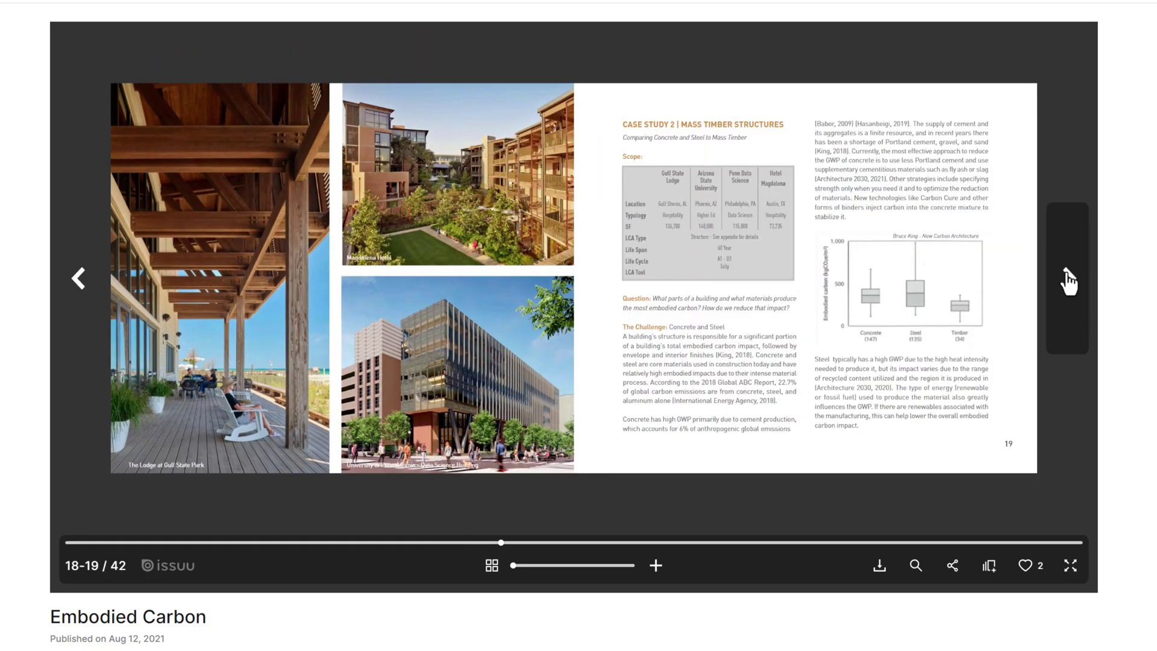
{"action": "left_click", "coordinate": [1067, 279]}
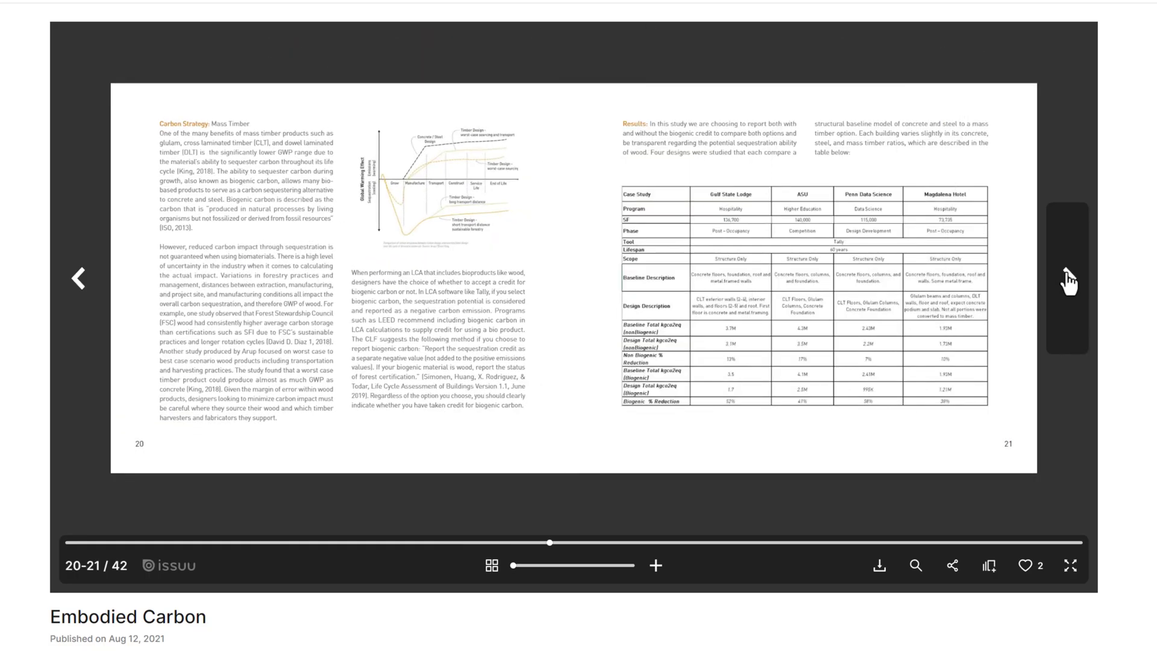
{"action": "left_click", "coordinate": [1067, 278]}
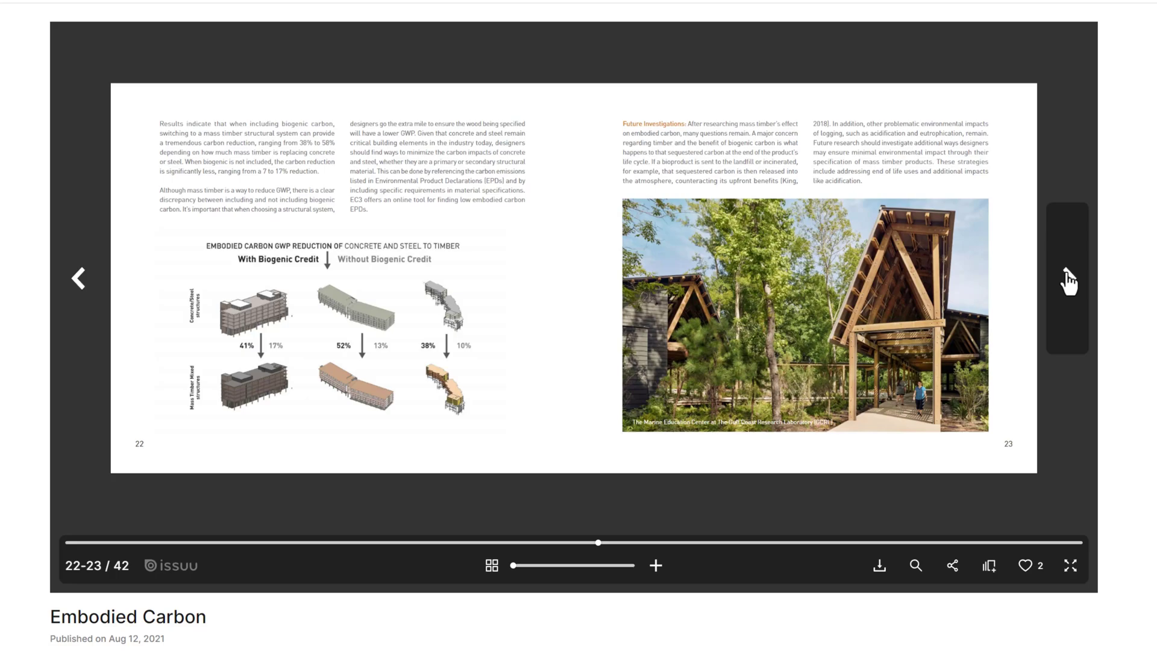
{"action": "left_click", "coordinate": [1066, 278]}
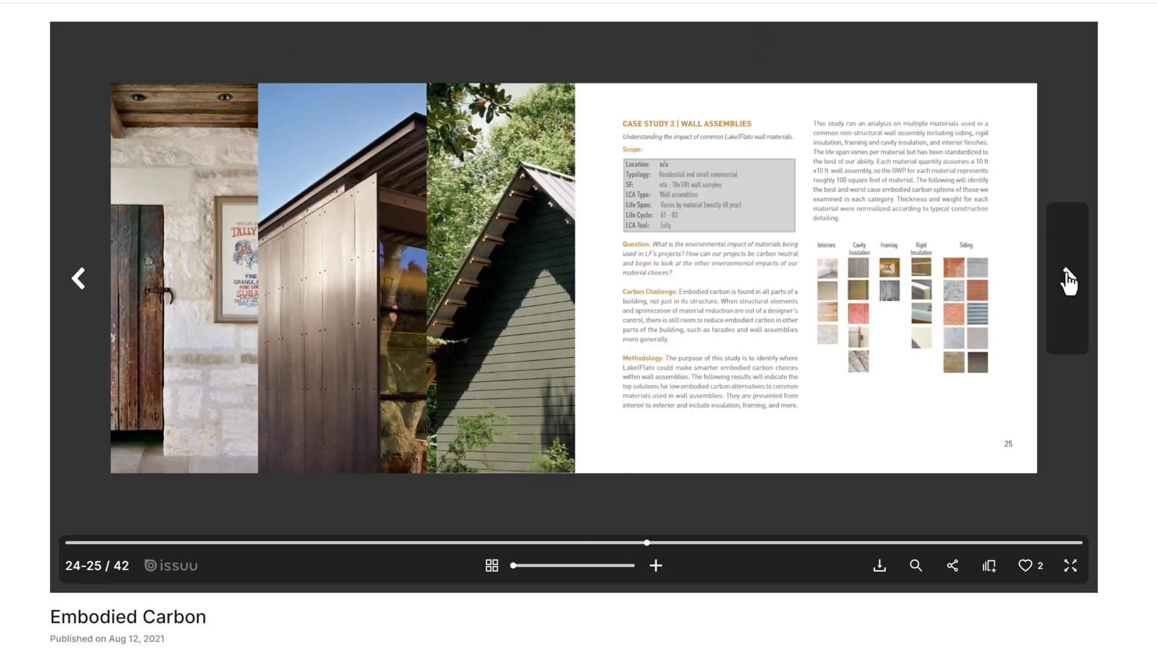
{"action": "left_click", "coordinate": [1067, 278]}
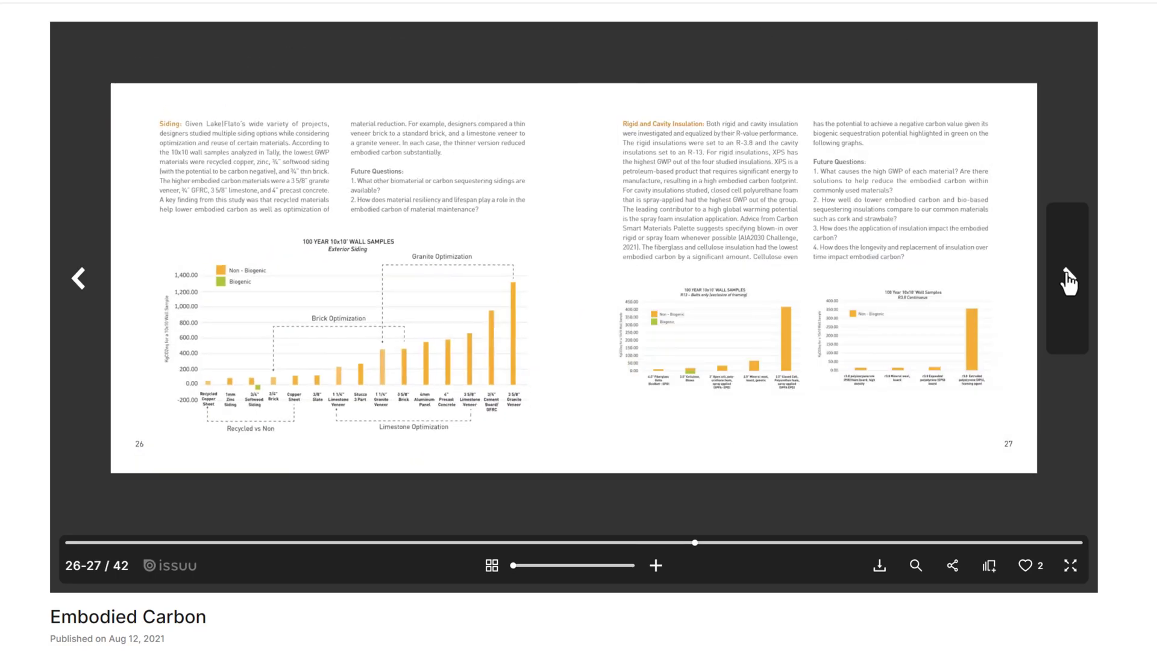
- Zoom into the exterior siding chart, then advance through the framing, interiors and full wall assembly findings
{"action": "left_click", "coordinate": [174, 378]}
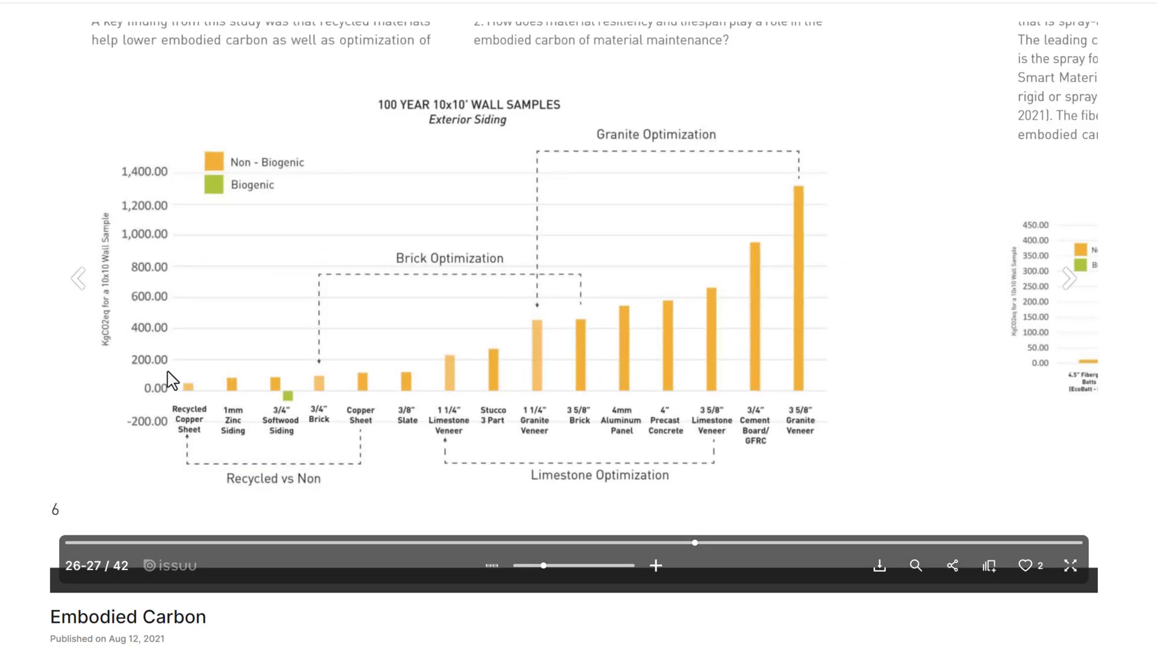
{"action": "left_click", "coordinate": [289, 443]}
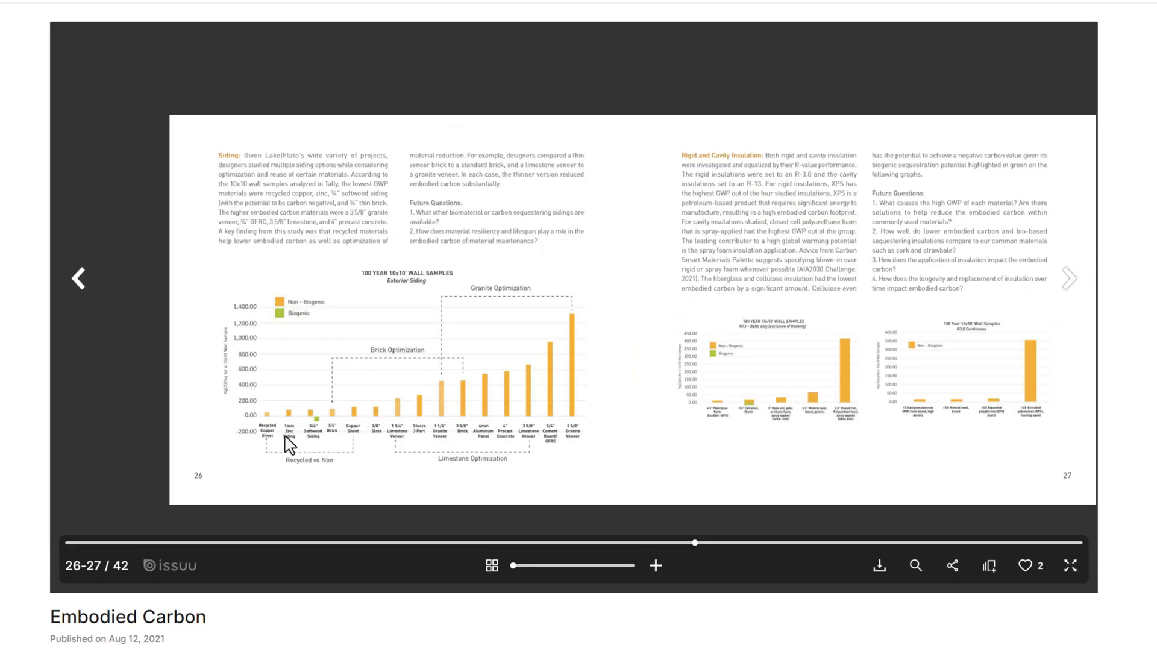
{"action": "left_click", "coordinate": [1077, 297]}
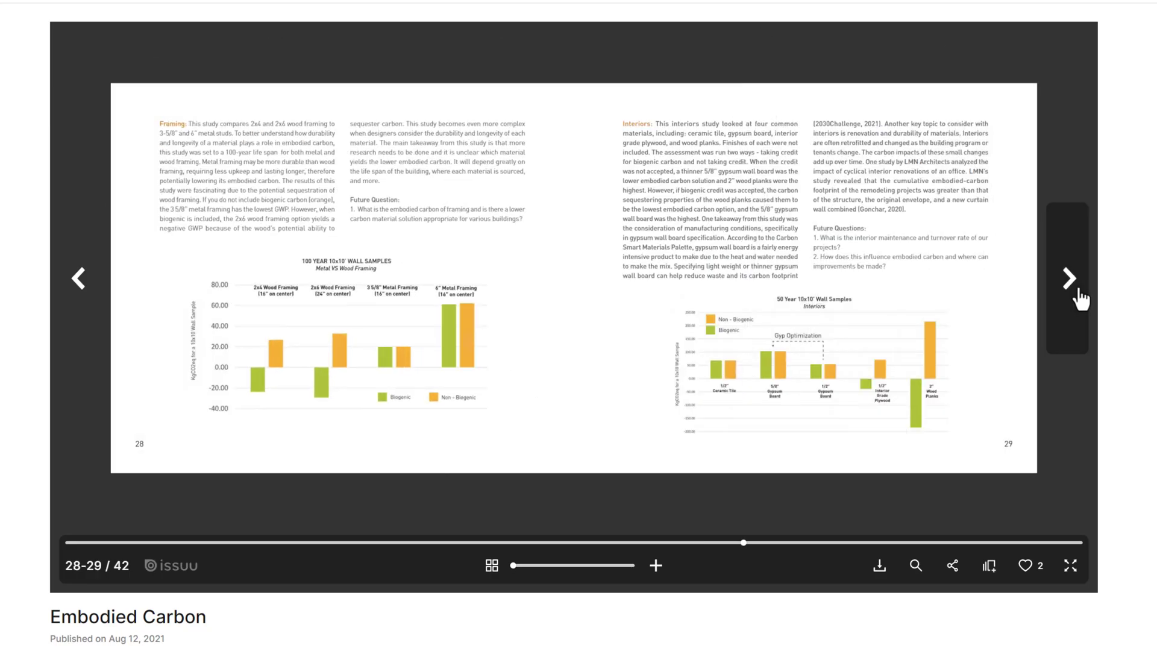
{"action": "left_click", "coordinate": [1079, 298]}
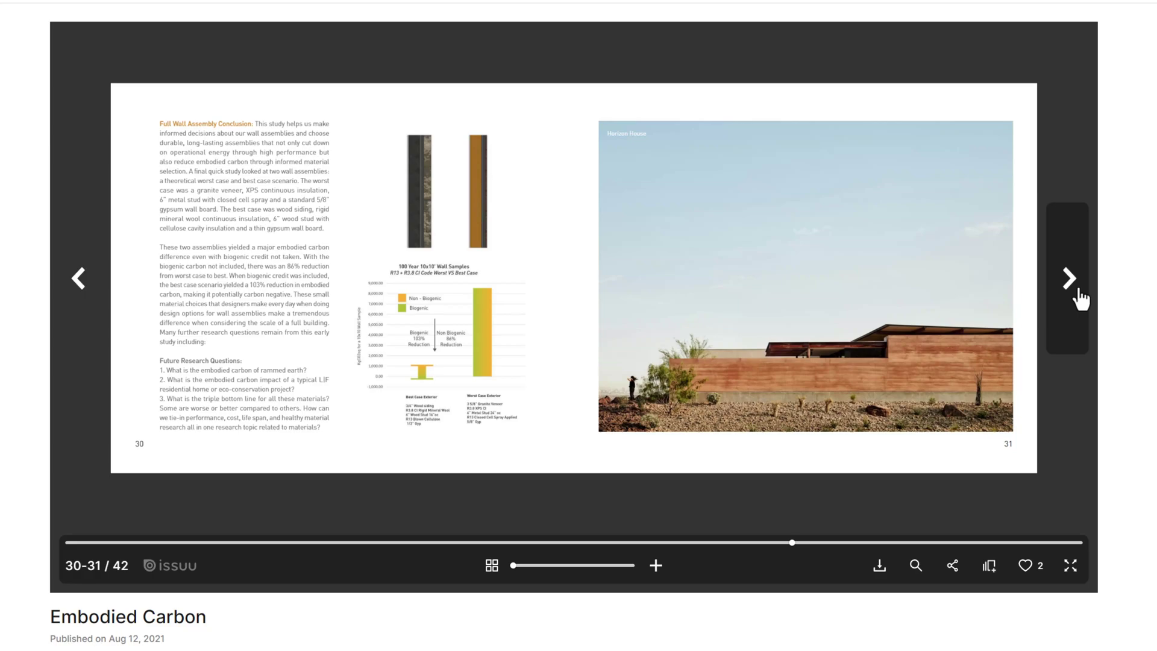
- Read on through Case Study 4, whole-building LCA results and conclusion to the References on pages 40-41
{"action": "left_click", "coordinate": [1079, 298]}
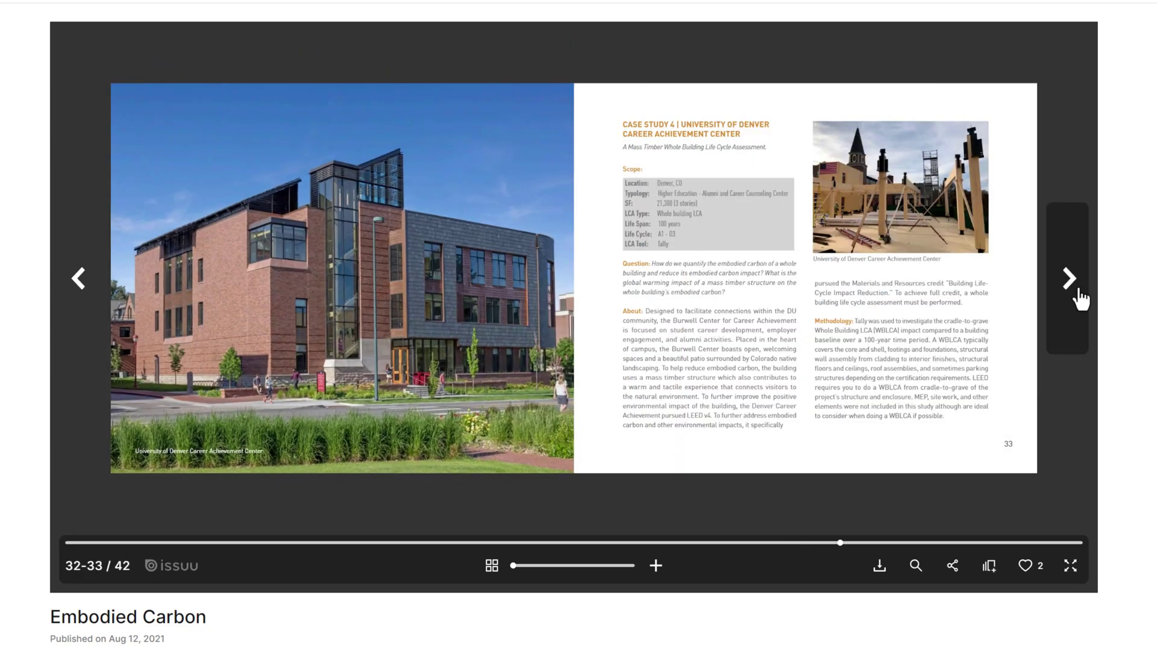
{"action": "left_click", "coordinate": [1080, 297]}
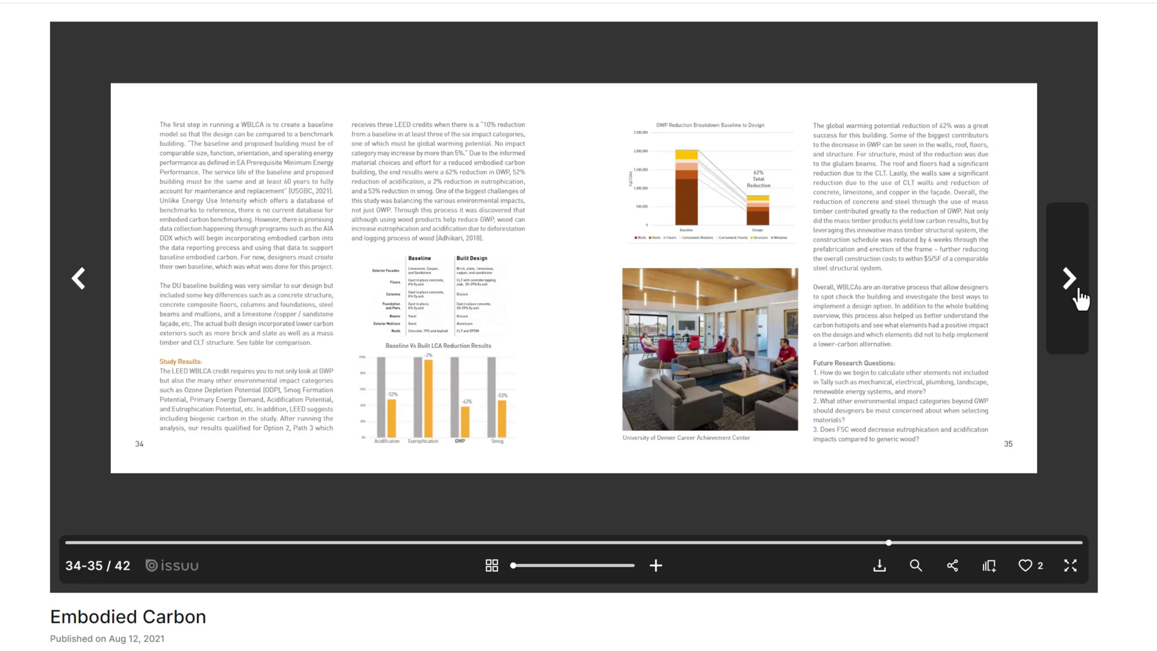
{"action": "left_click", "coordinate": [1080, 297]}
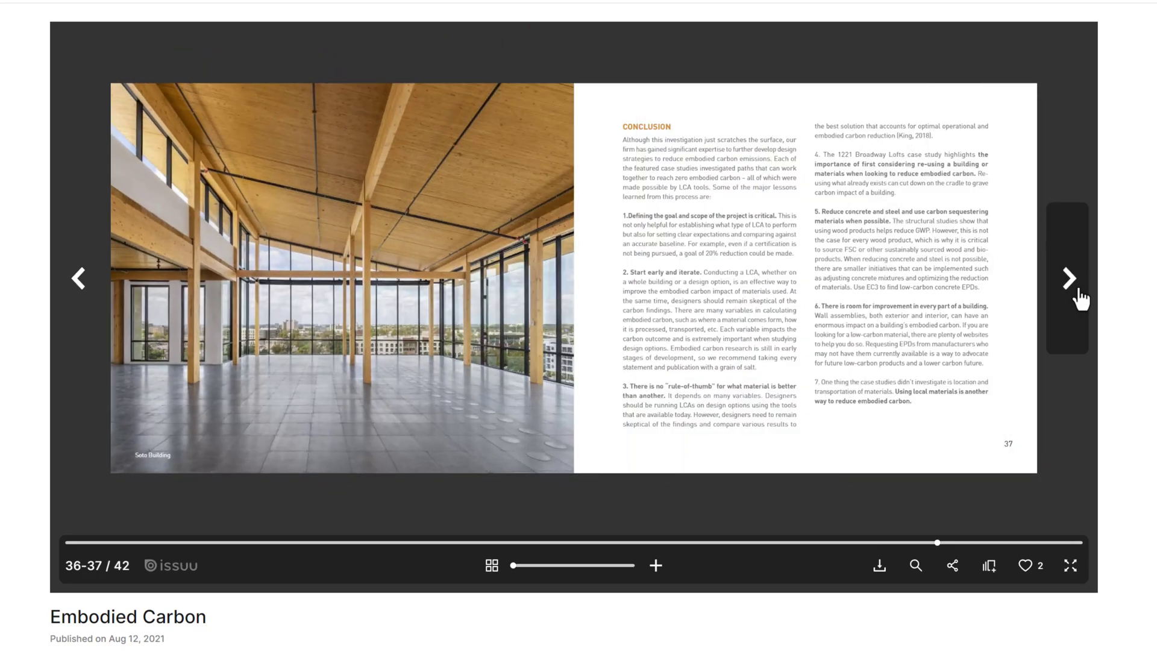
{"action": "left_click", "coordinate": [1079, 298]}
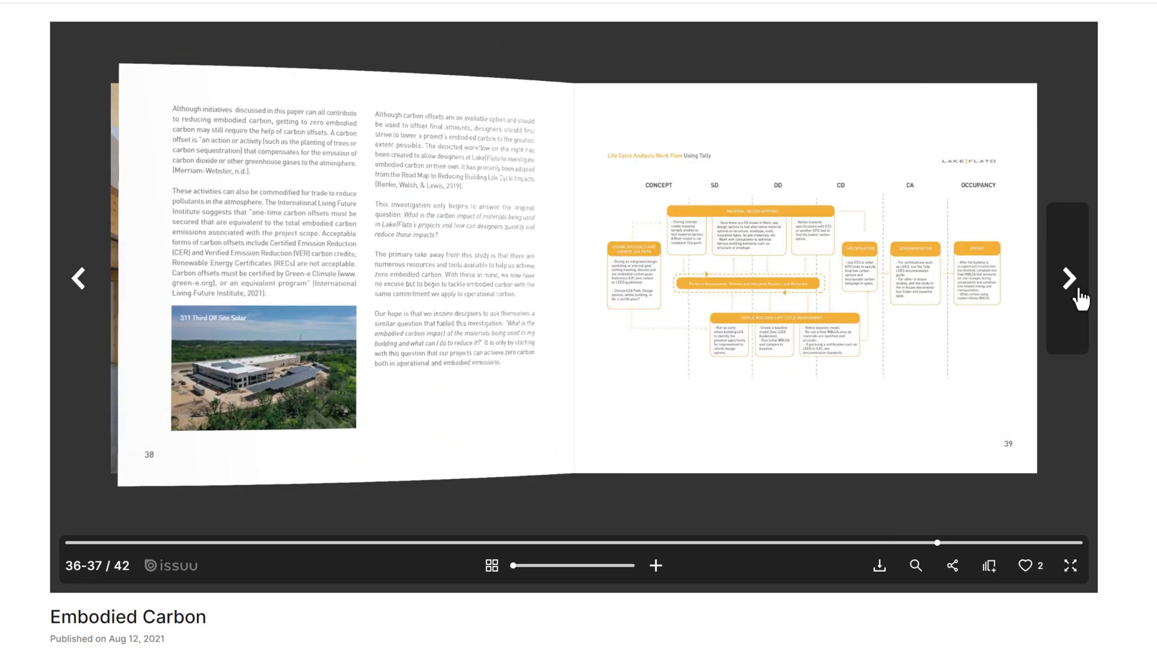
{"action": "left_click", "coordinate": [1068, 278]}
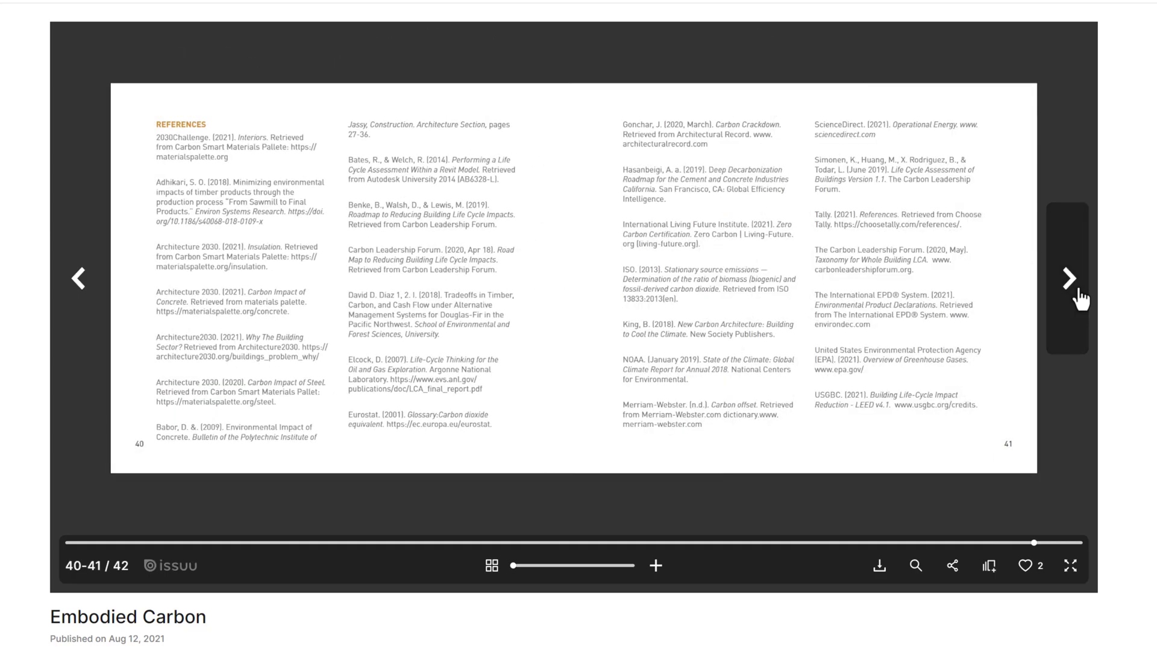
- Finish the report and open Mass Timber End of Life Scenarios, reading from the abstract to pages 10-11
{"action": "left_click", "coordinate": [1068, 278]}
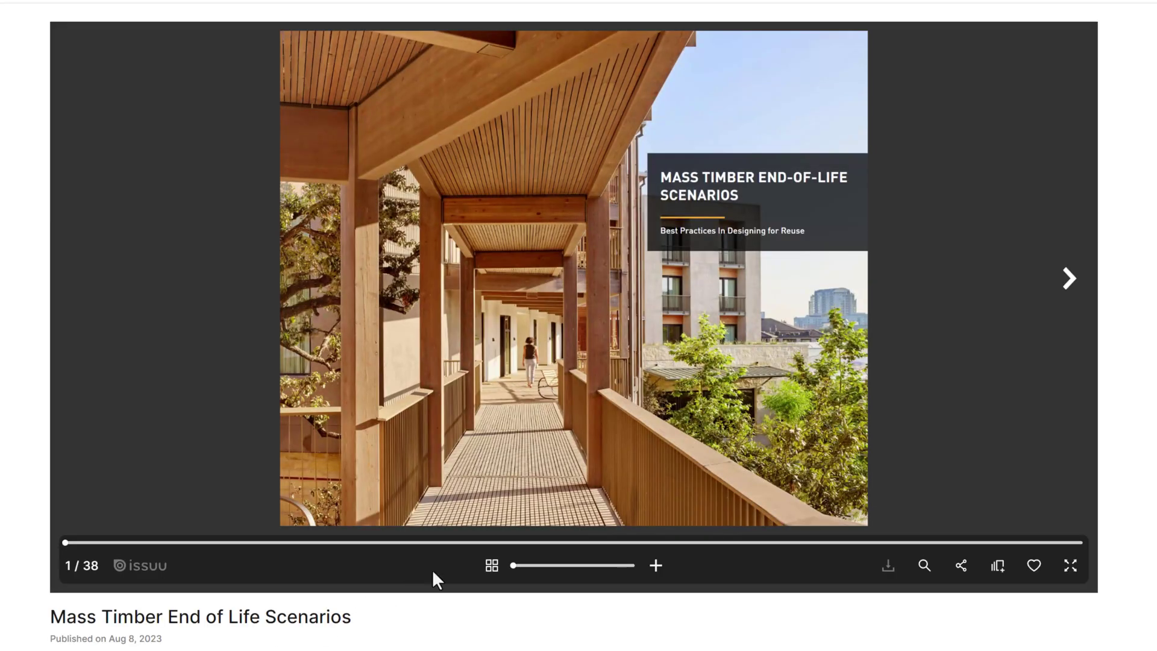
{"action": "left_click", "coordinate": [1068, 278]}
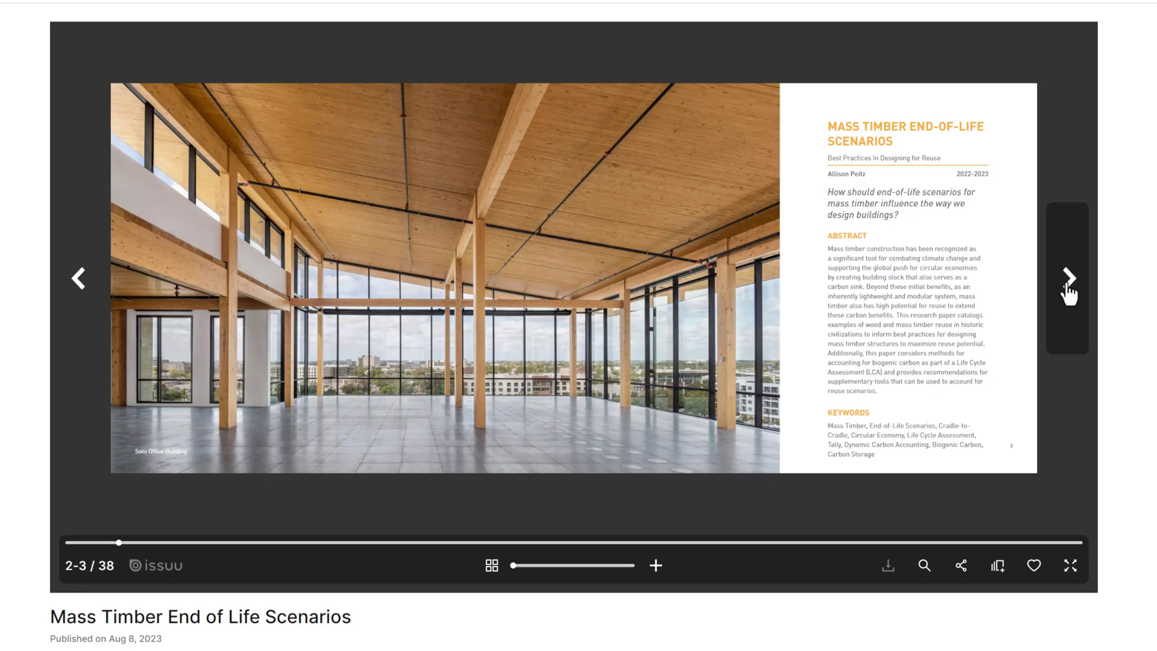
{"action": "left_click", "coordinate": [1068, 278]}
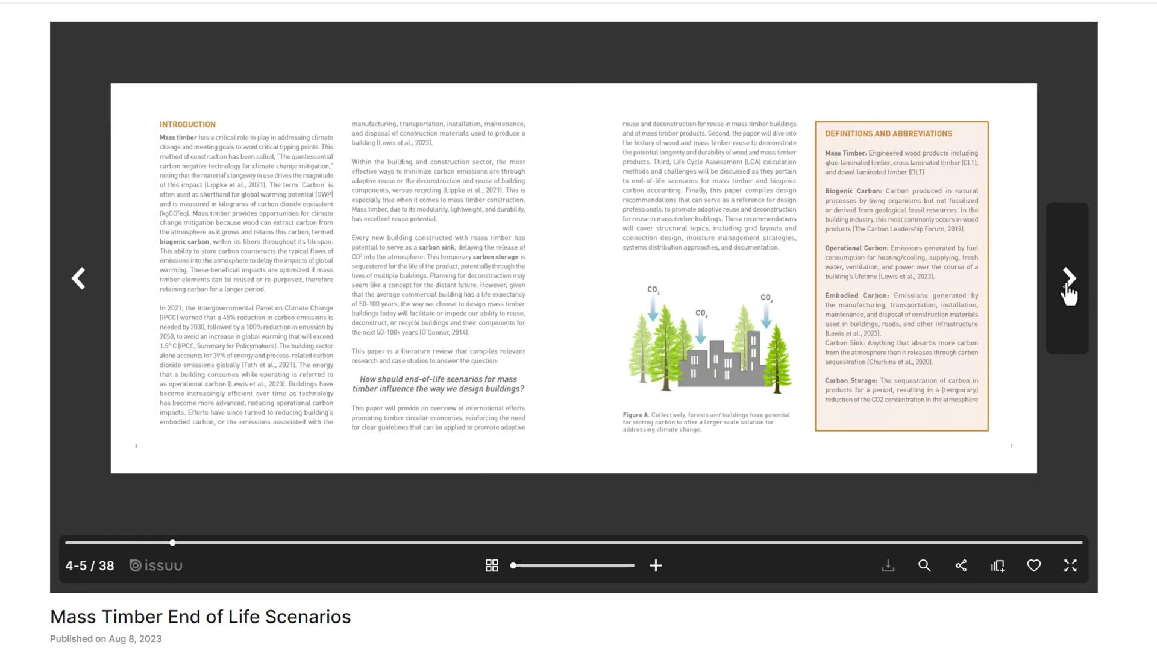
{"action": "left_click", "coordinate": [1066, 288]}
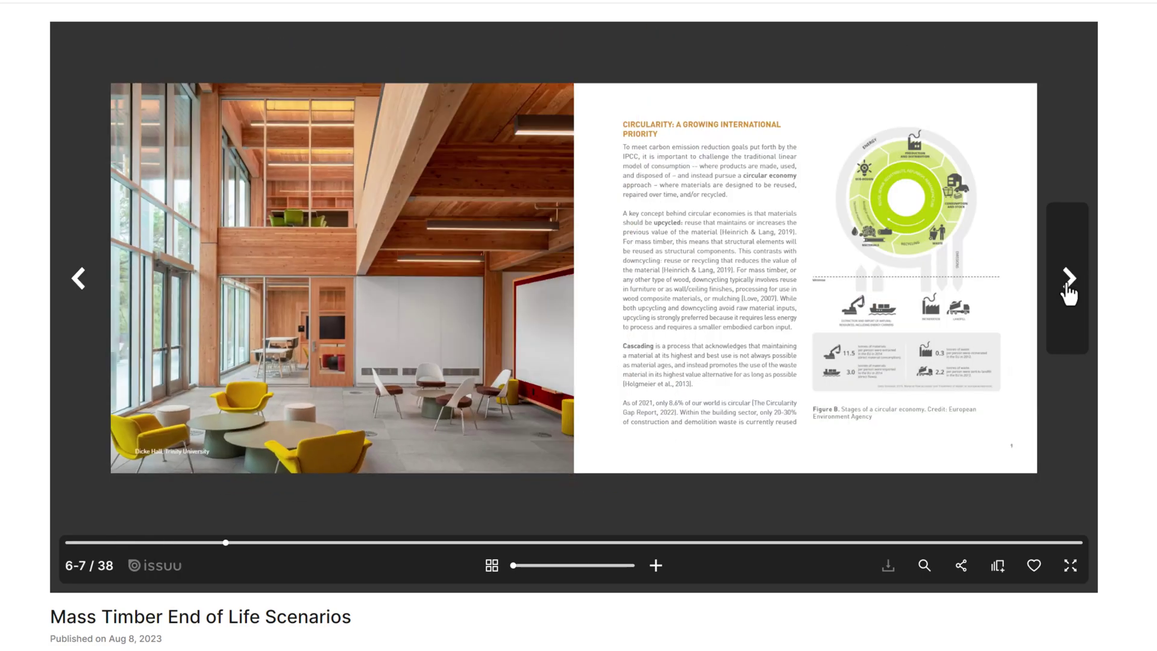
{"action": "left_click", "coordinate": [1068, 283]}
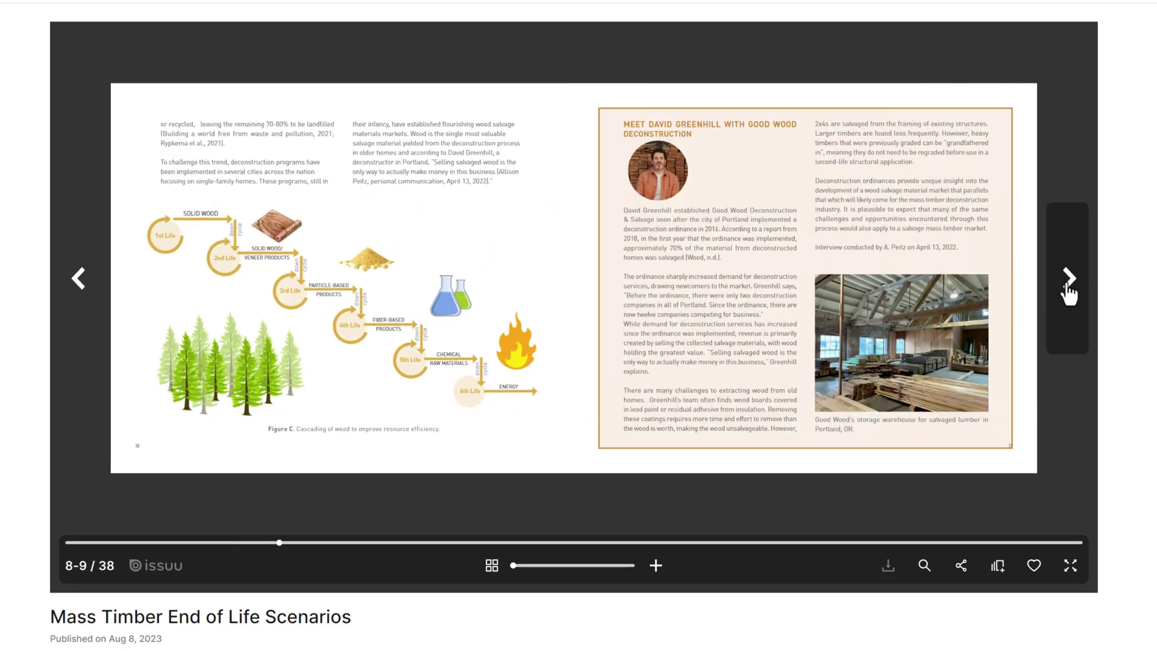
{"action": "left_click", "coordinate": [1067, 284]}
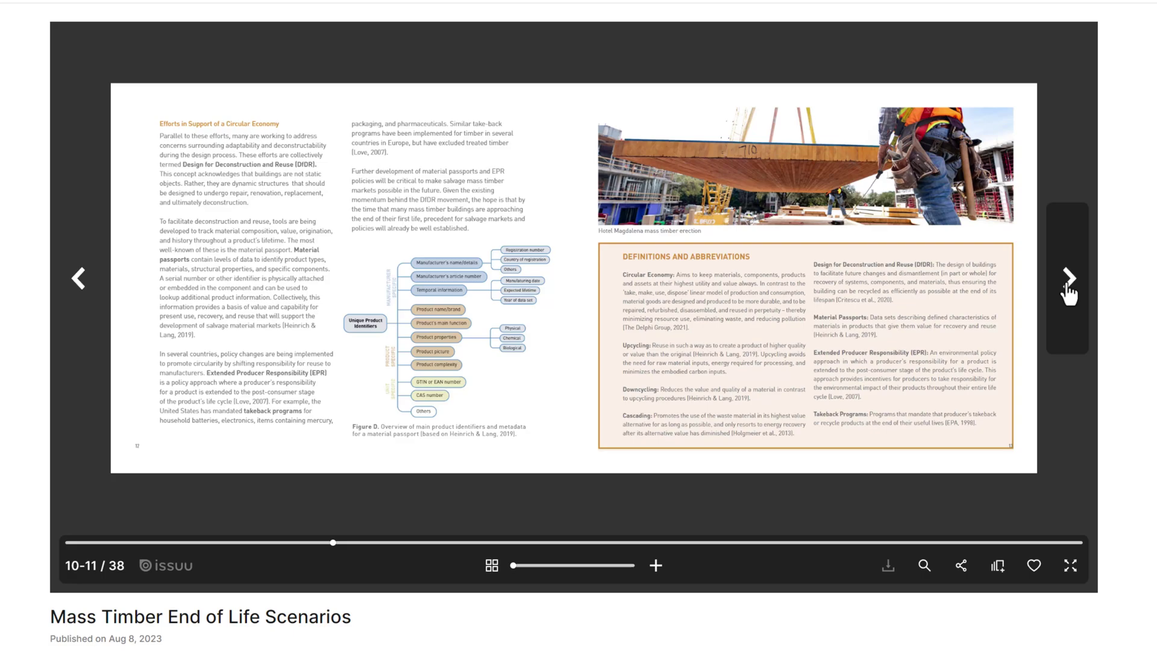
- Continue past the glulam timeline and LCA assumptions, zooming into the biogenic carbon flow diagram on pages 20-21
{"action": "left_click", "coordinate": [1067, 283]}
{"action": "left_click", "coordinate": [1068, 283]}
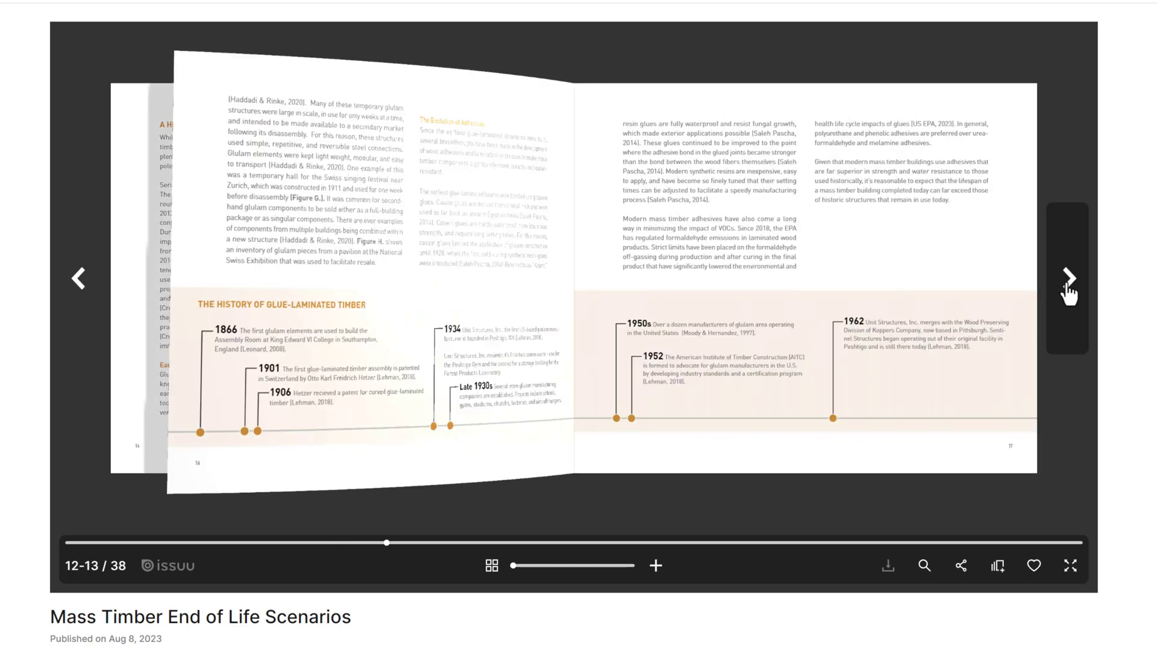
{"action": "left_click", "coordinate": [1067, 283]}
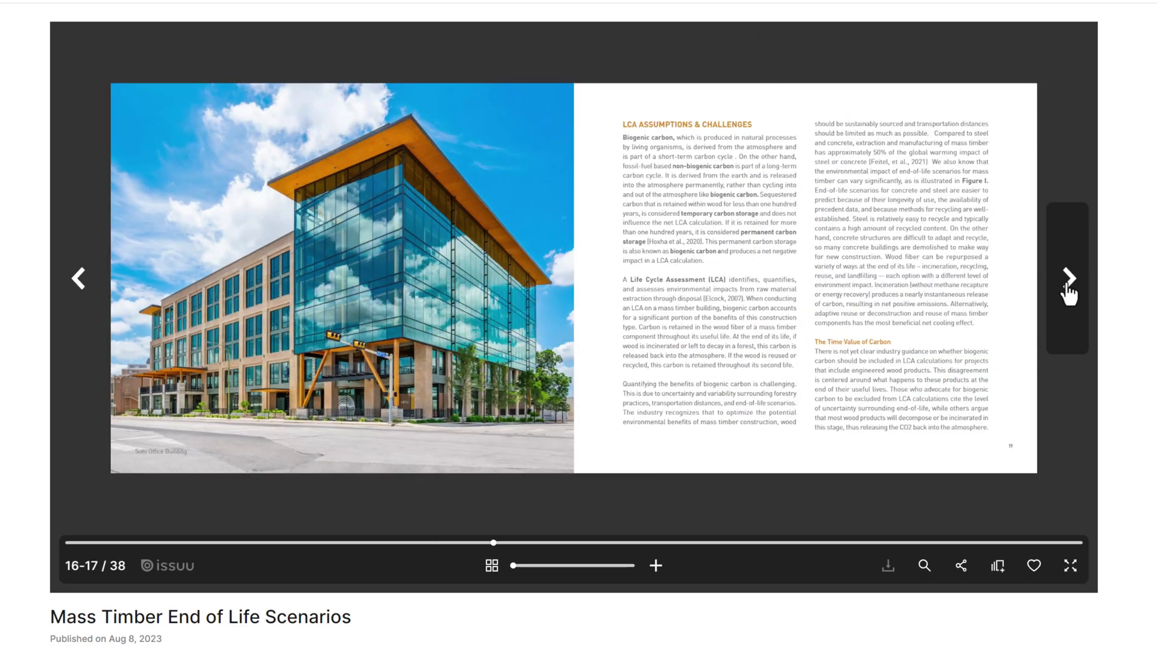
{"action": "left_click", "coordinate": [1066, 288]}
{"action": "left_click", "coordinate": [1068, 283]}
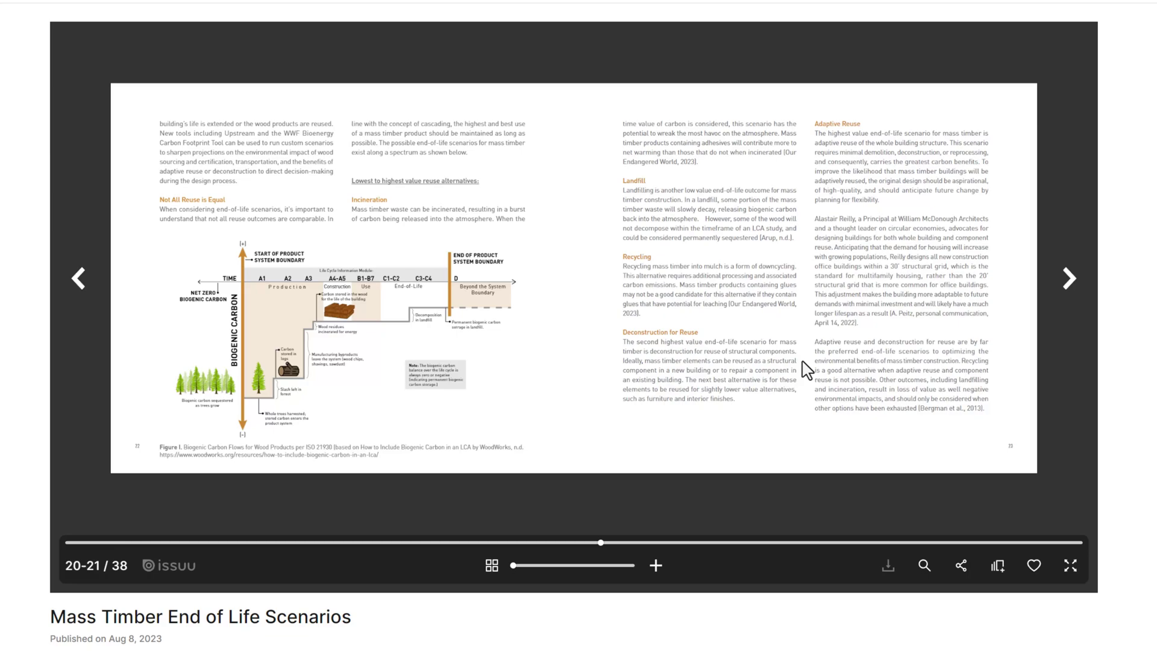
{"action": "left_click", "coordinate": [211, 400]}
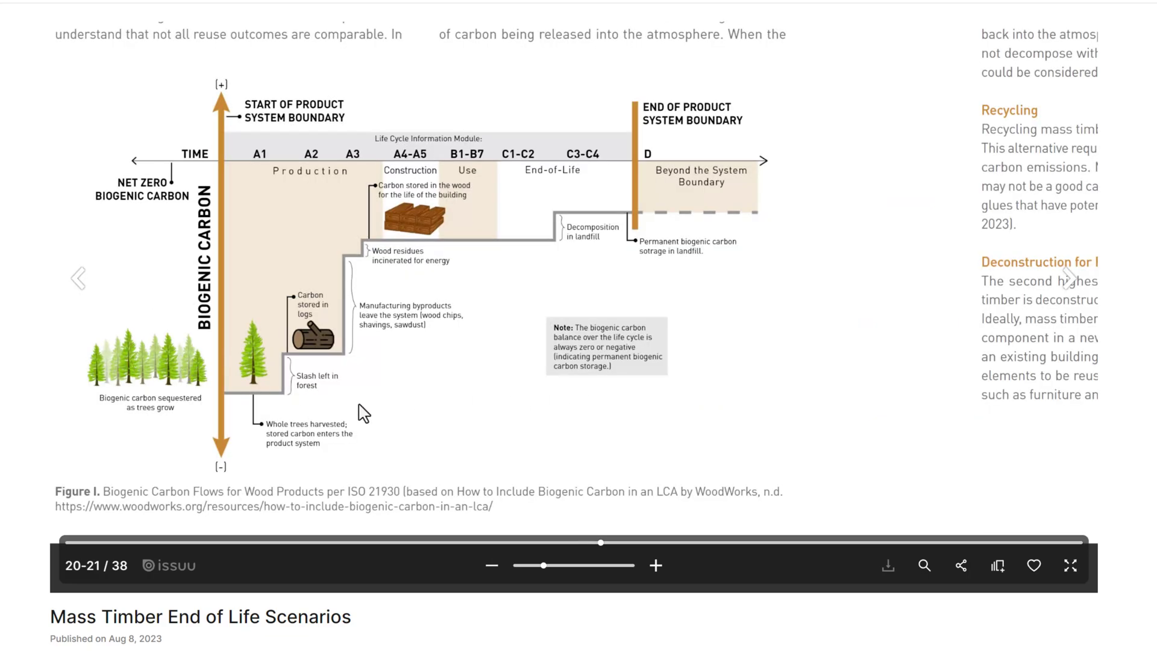
{"action": "left_click", "coordinate": [491, 566]}
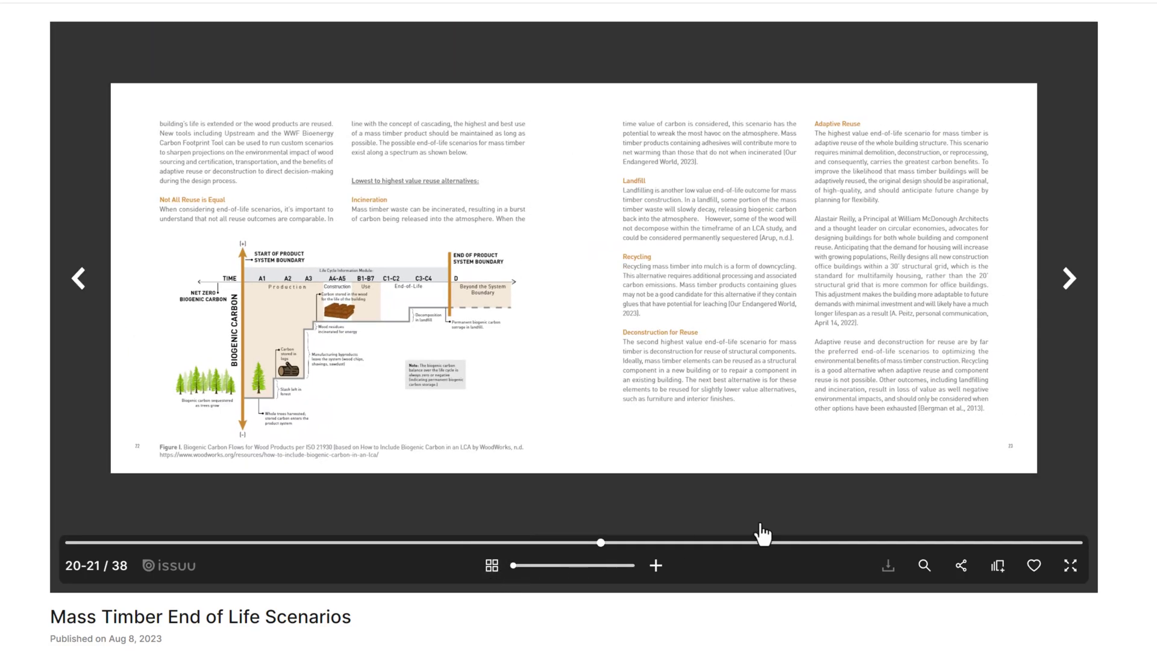
{"action": "left_click", "coordinate": [1069, 282]}
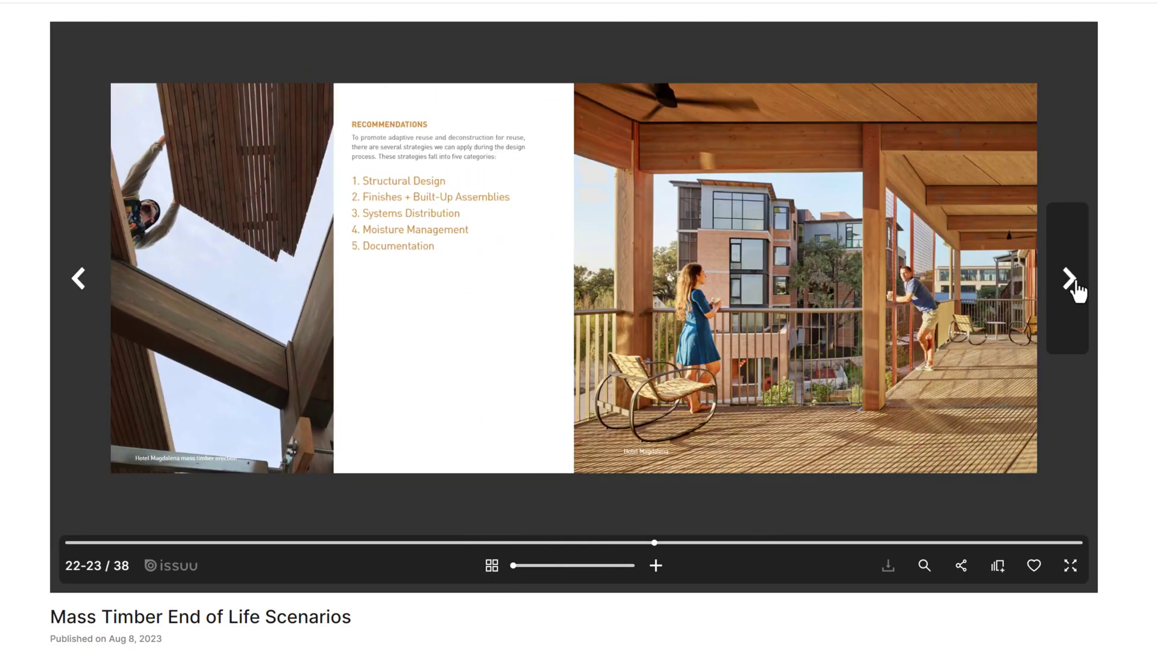